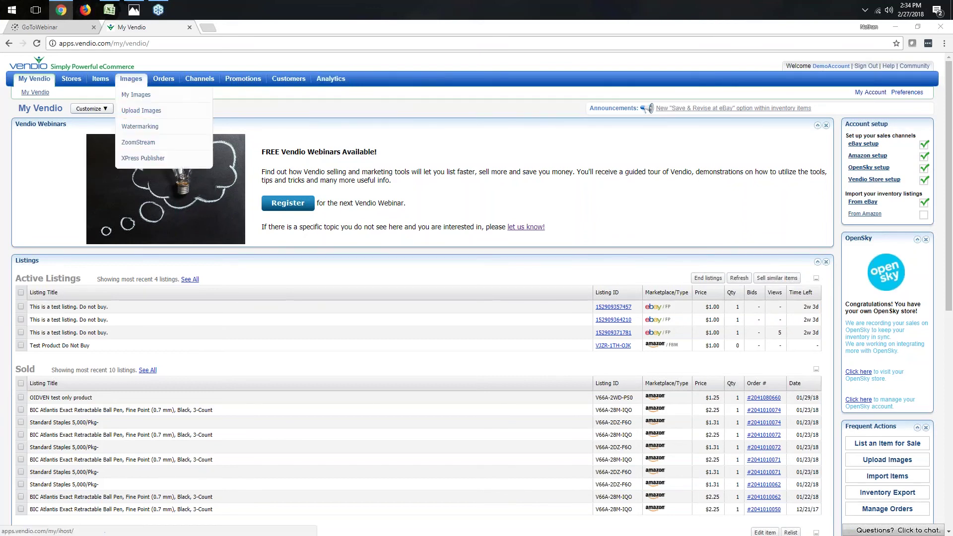
Open the import page for items from eBay and select the first listed eBay account as the source
mouse_move(110, 85)
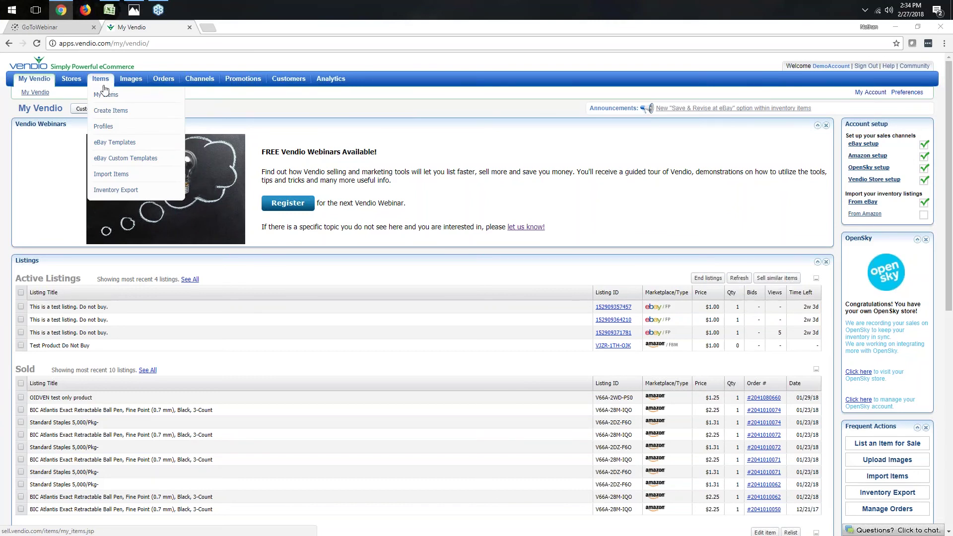
left_click(112, 175)
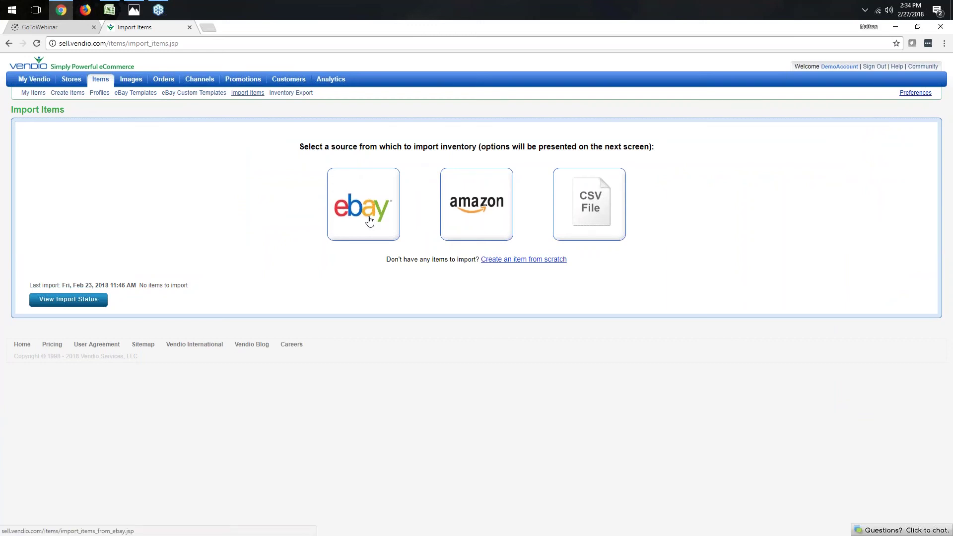
left_click(369, 221)
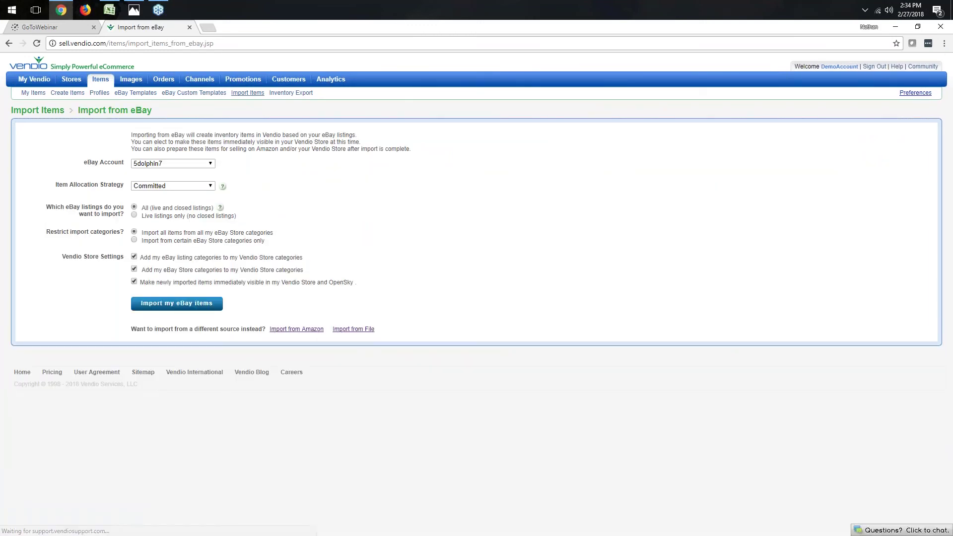
left_click(193, 164)
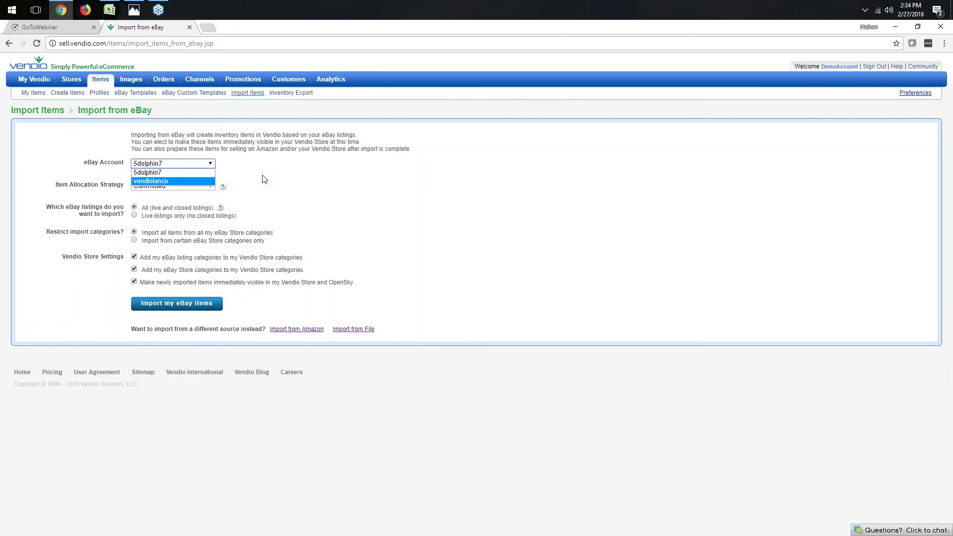
left_click(211, 174)
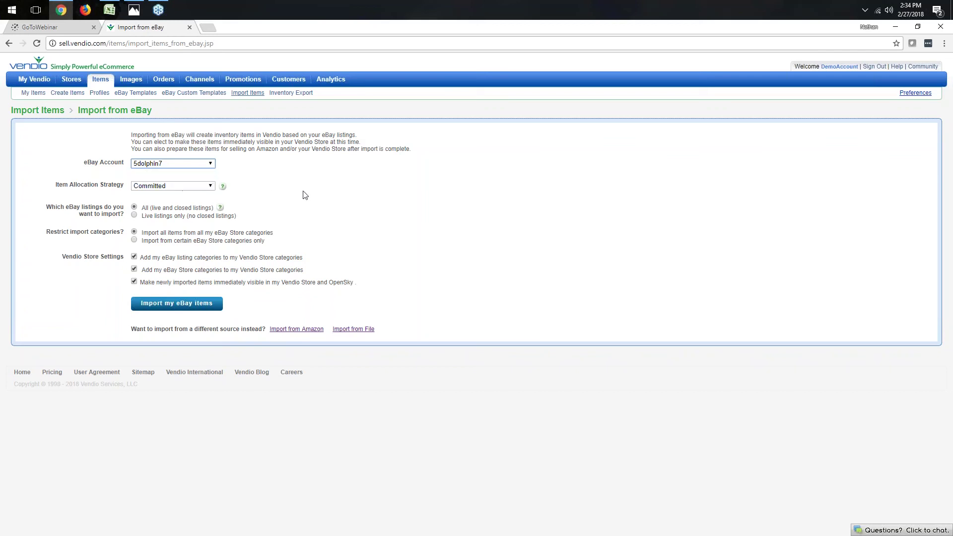
Set the item allocation strategy for the eBay import to Shared
left_click(211, 192)
left_click(211, 189)
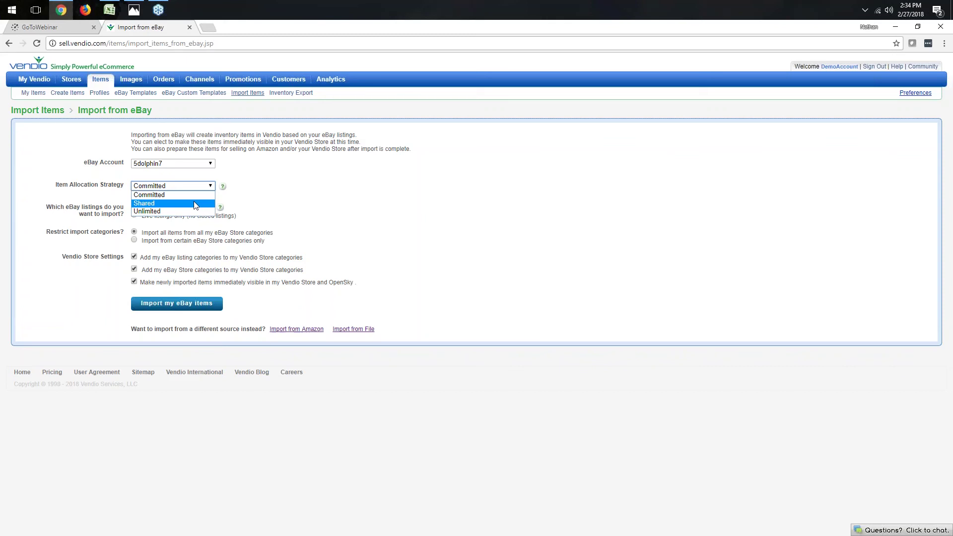
left_click(174, 204)
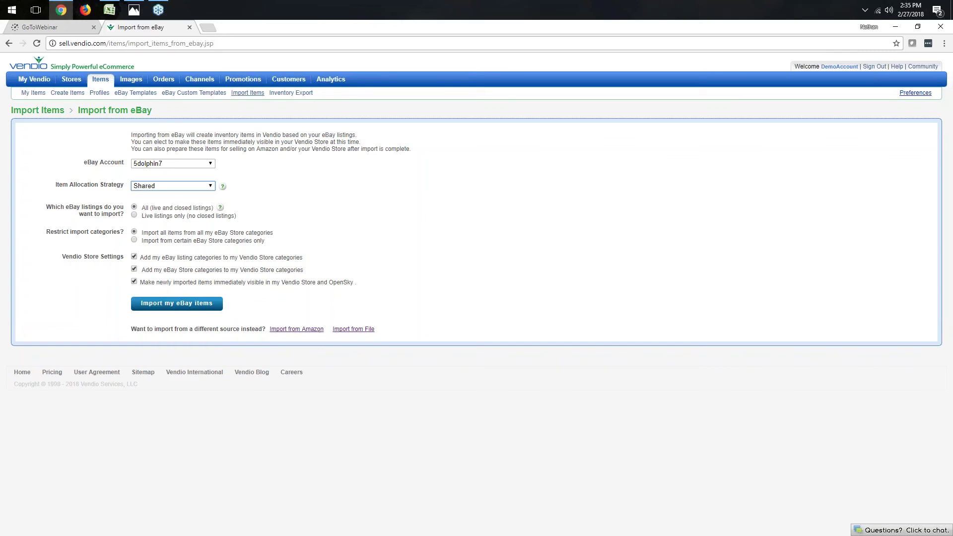
Include all live and closed listings and start importing the eBay items
left_click(134, 215)
left_click(134, 207)
left_click(190, 307)
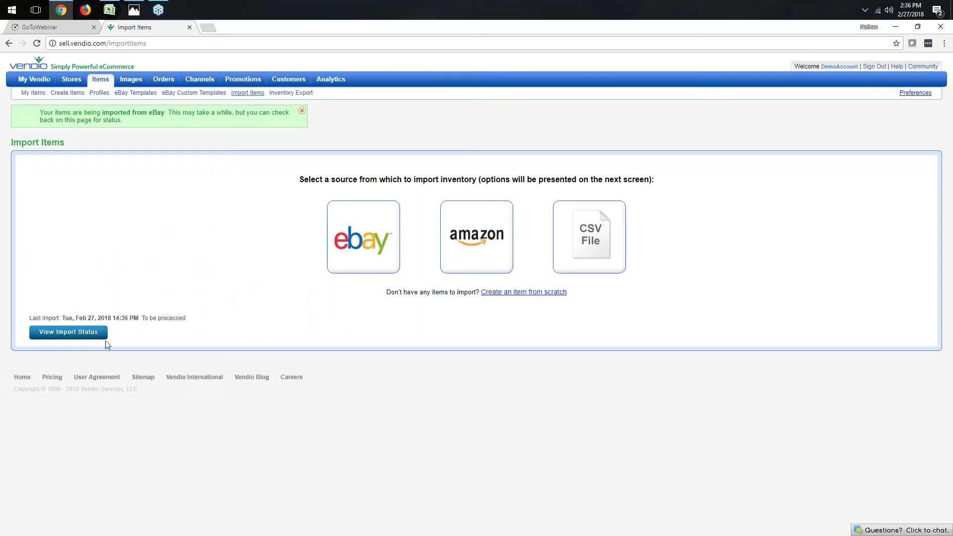
View the import status history, checking the newest eBay import's status and the Items Imported Successfully column
left_click(65, 337)
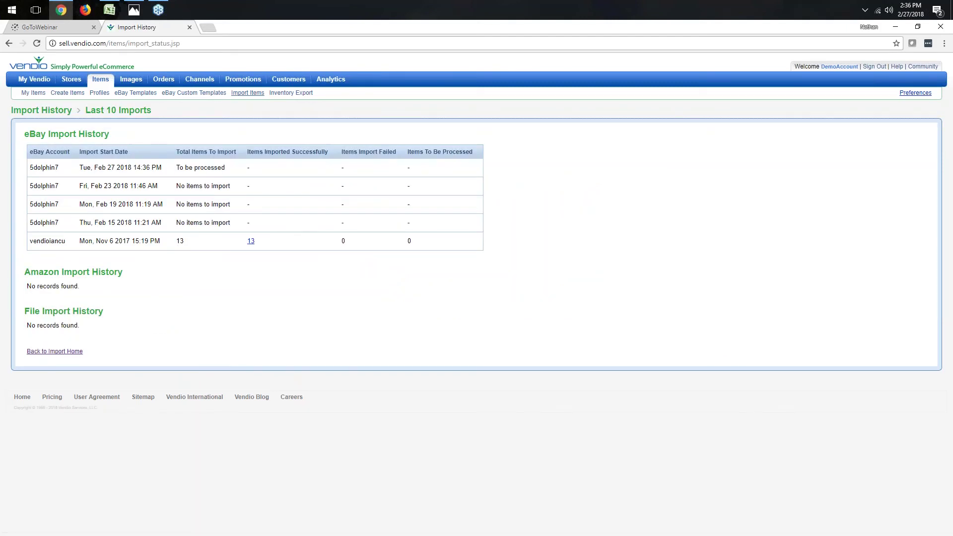
left_click_drag(176, 168, 226, 166)
left_click(177, 169)
left_click_drag(248, 153, 328, 155)
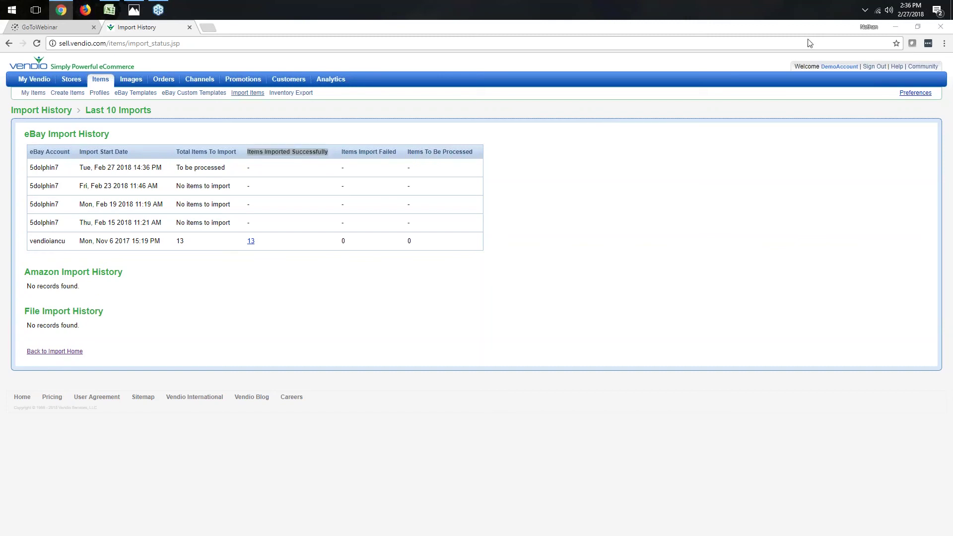
Open the Channels preferences and review the eBay, Amazon Market ID and OpenSky store sections
left_click(913, 97)
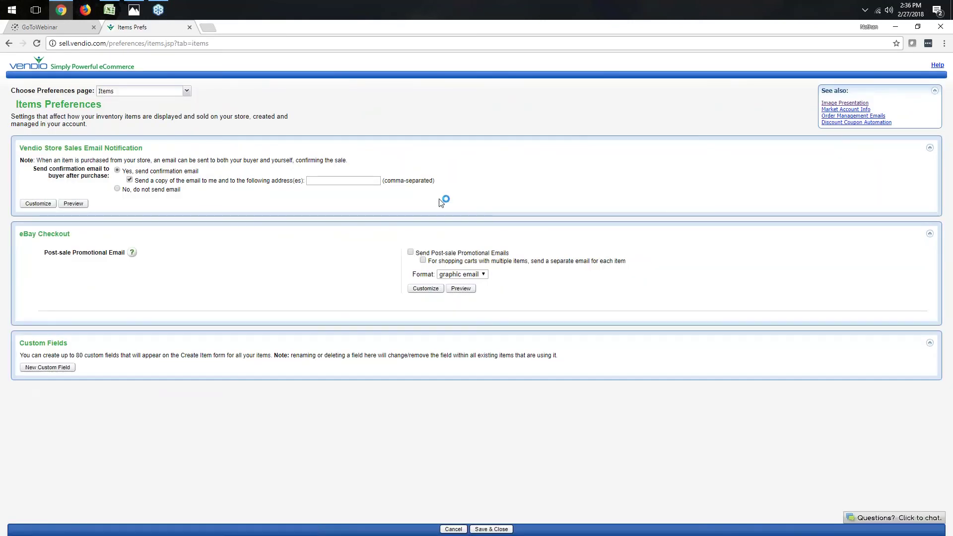
left_click(147, 93)
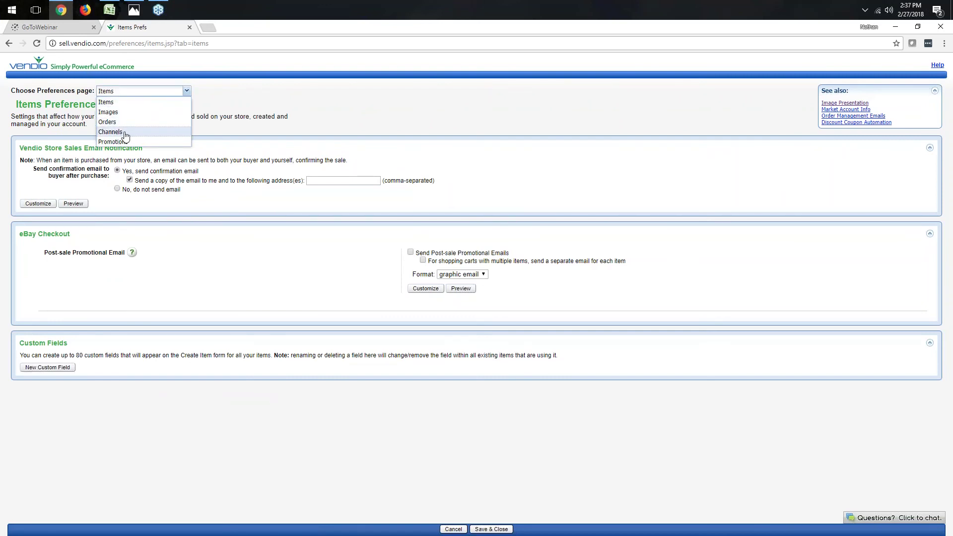
left_click(125, 134)
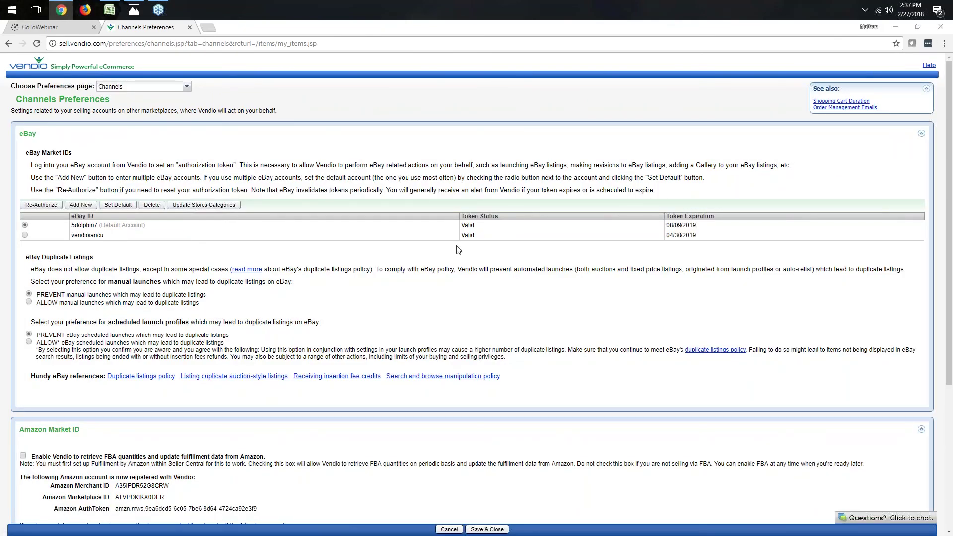
scroll(454, 247, "down", 4)
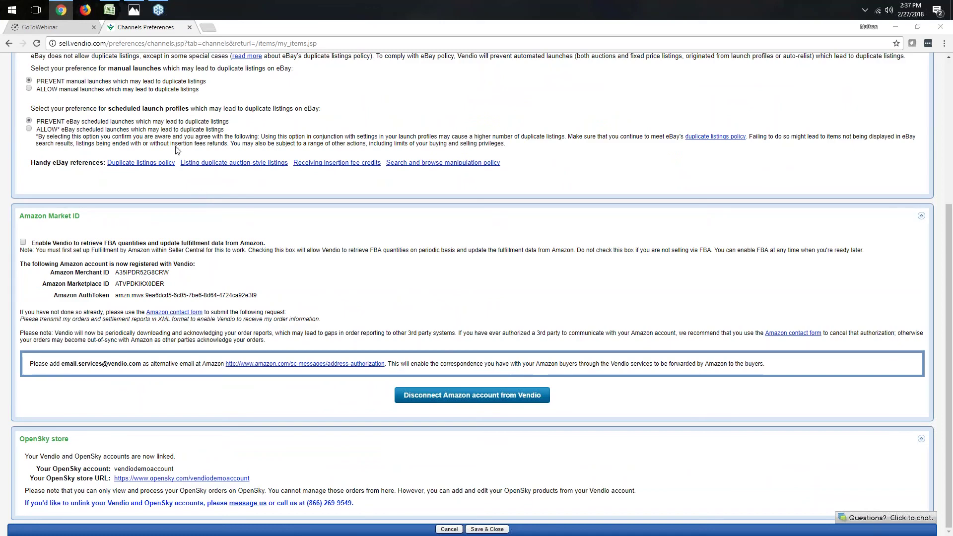
Compare the NotConnectedToOpenSkyAmazon.jpg image in Photos with the Amazon and OpenSky sections of the Channels preferences in Chrome
mouse_move(136, 13)
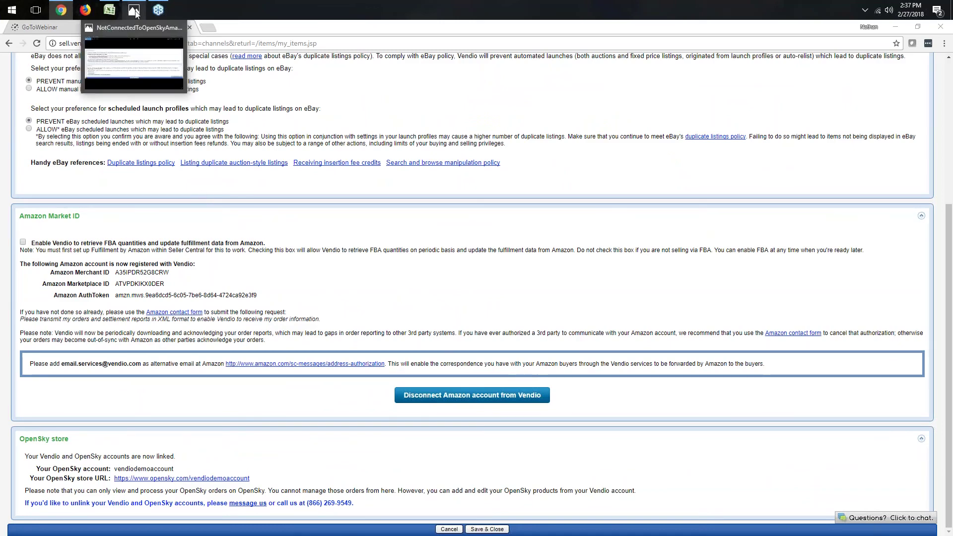
left_click(135, 12)
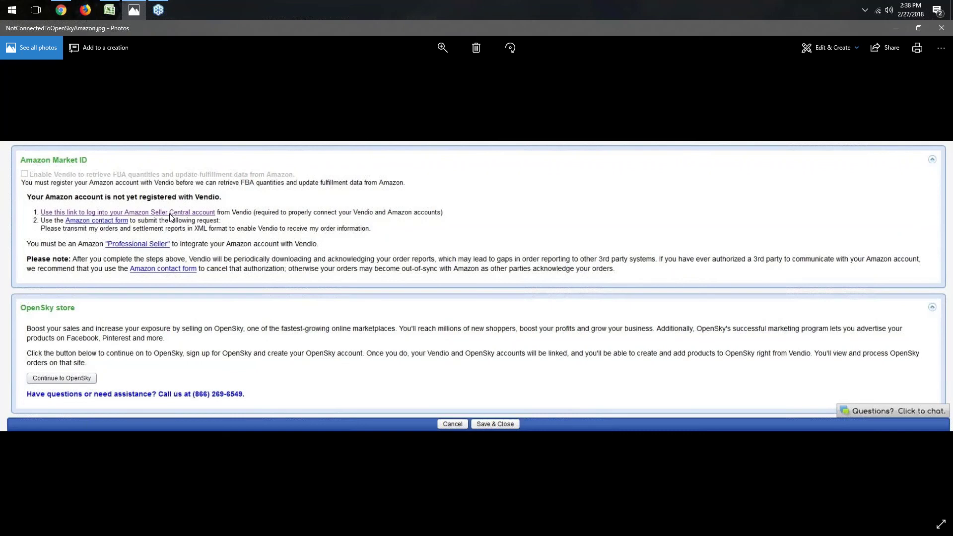
left_click(63, 12)
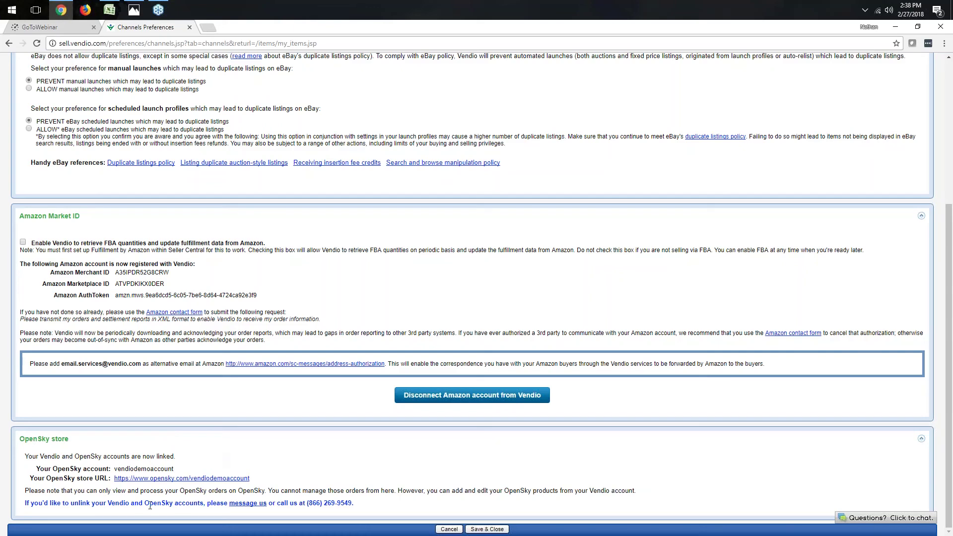
left_click(134, 11)
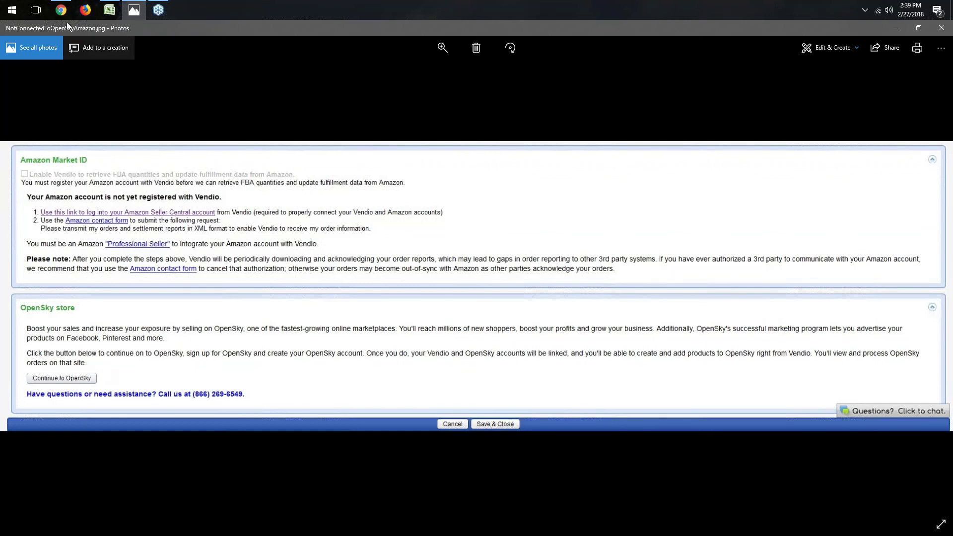
left_click(61, 10)
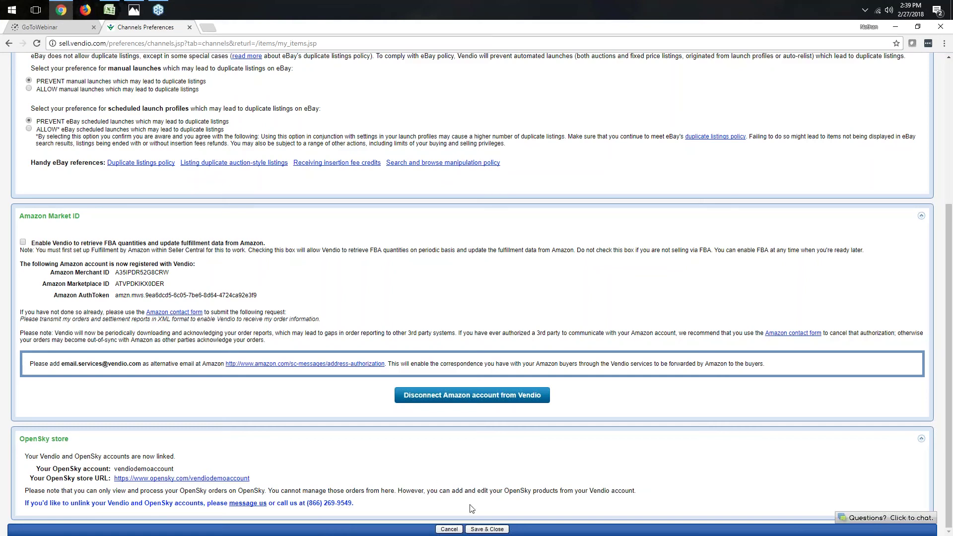
Leave the Channels preferences without saving and open the My Items inventory list
left_click(449, 529)
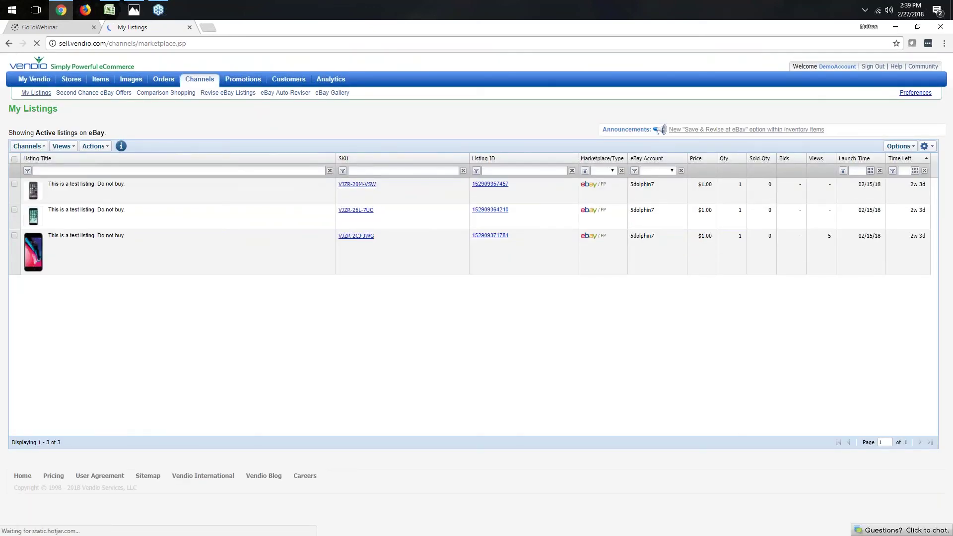
mouse_move(103, 84)
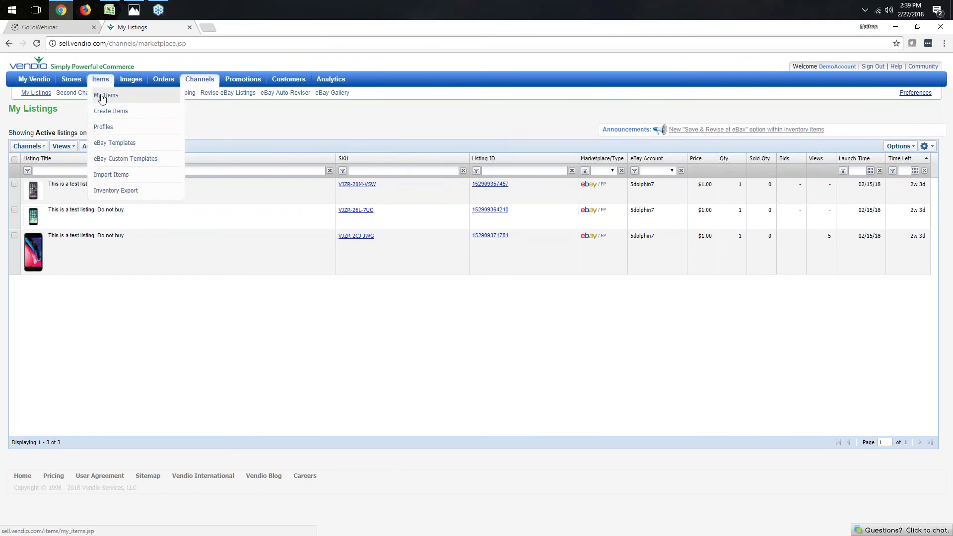
left_click(102, 97)
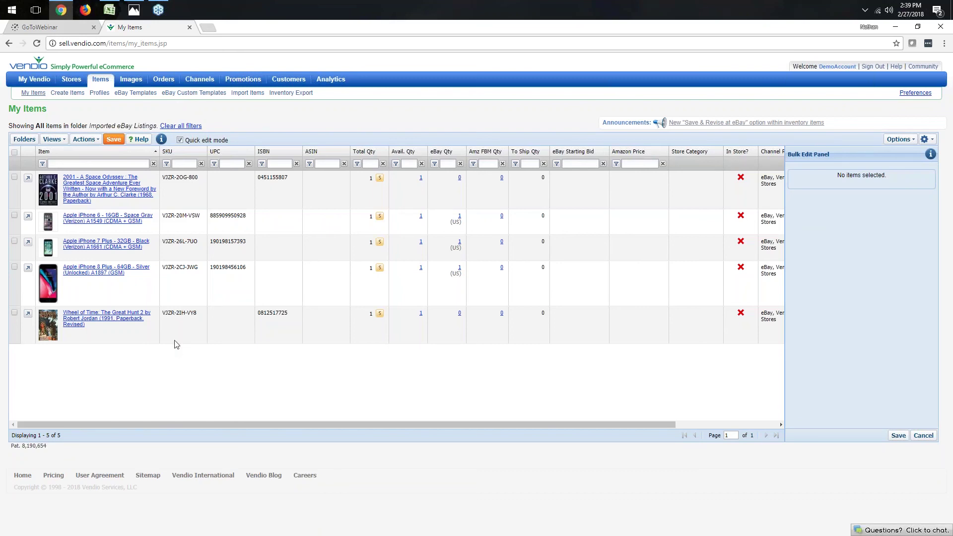
Select all items in the Imported eBay Listings folder and match them against the Amazon catalog
left_click(15, 216)
left_click(14, 242)
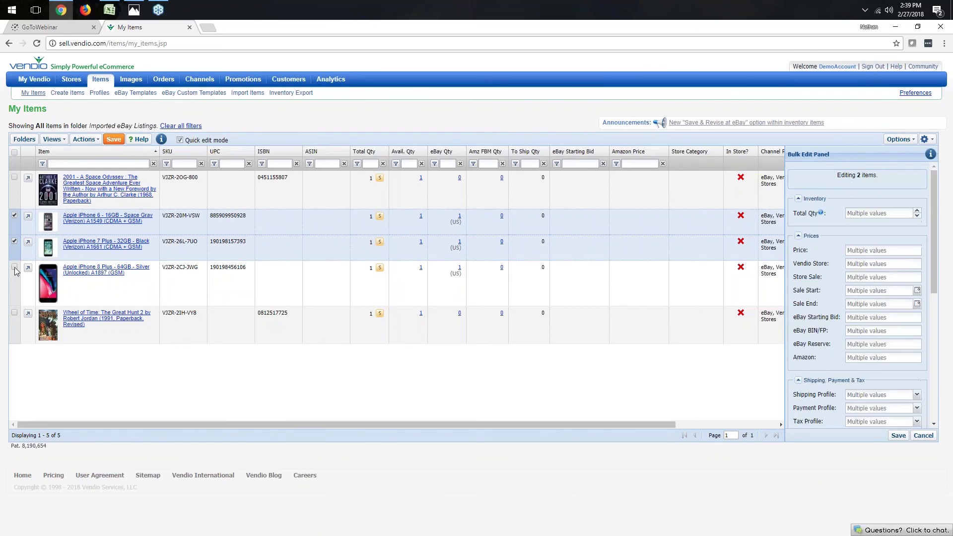
left_click(15, 267)
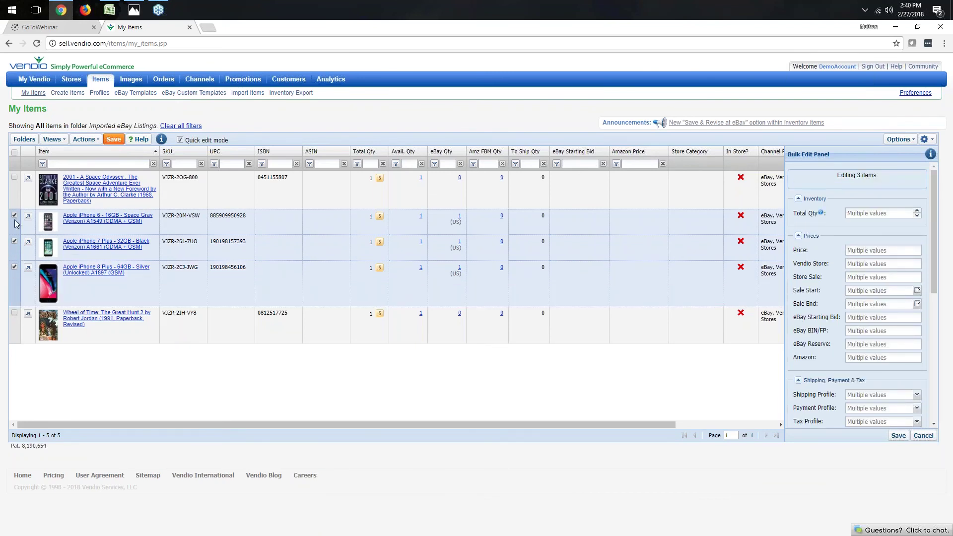
left_click(14, 152)
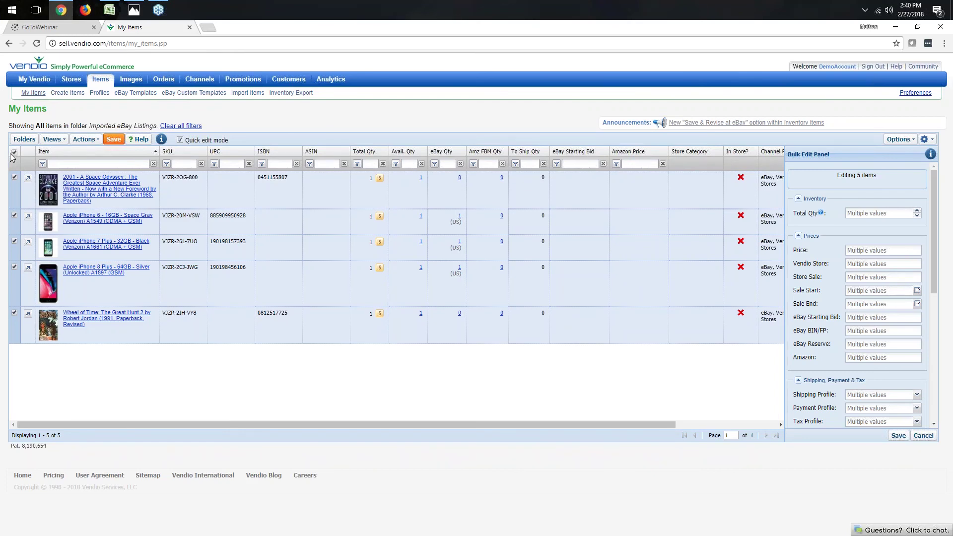
left_click(92, 144)
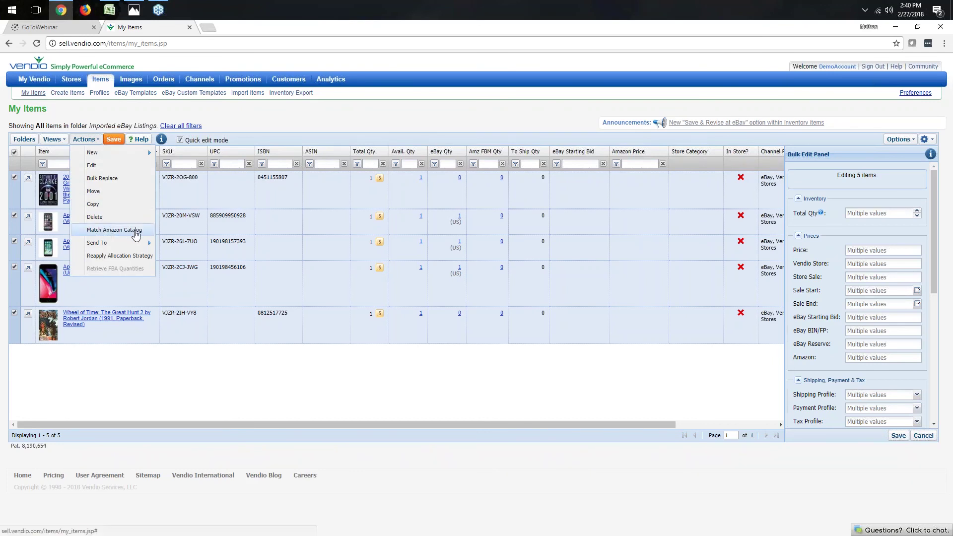
left_click(118, 231)
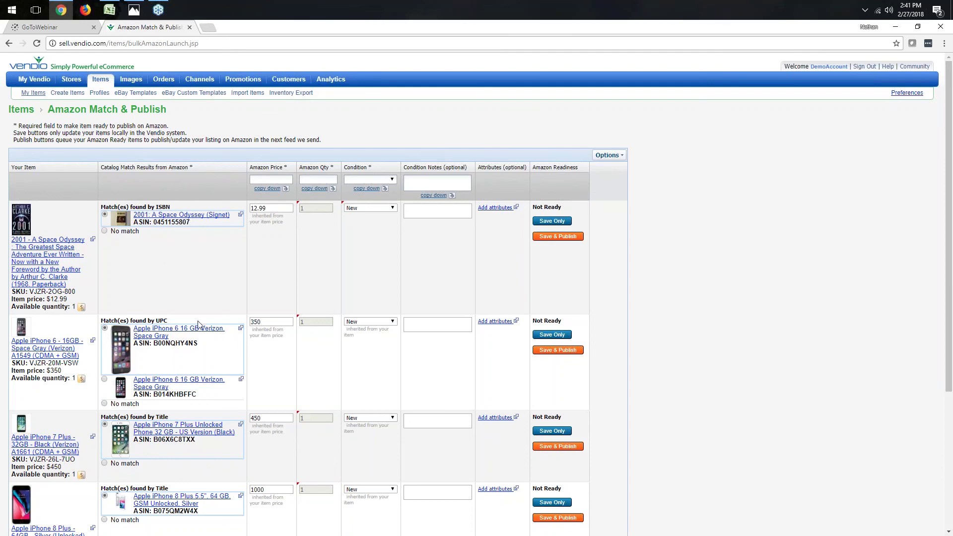
Examine the Amazon catalog matches, prices, quantities, conditions and publish options for the selected items
scroll(199, 318, "down", 1)
scroll(197, 316, "down", 2)
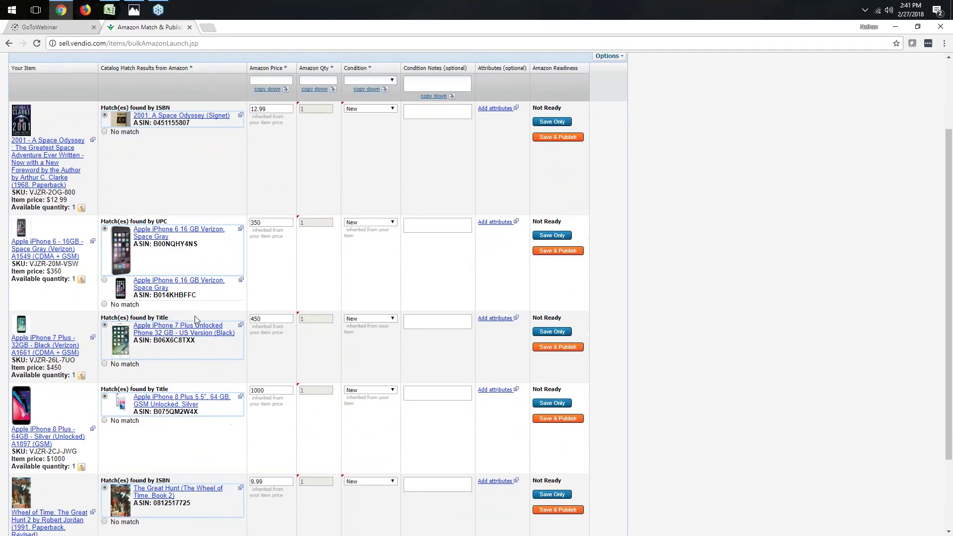
scroll(176, 416, "up", 2)
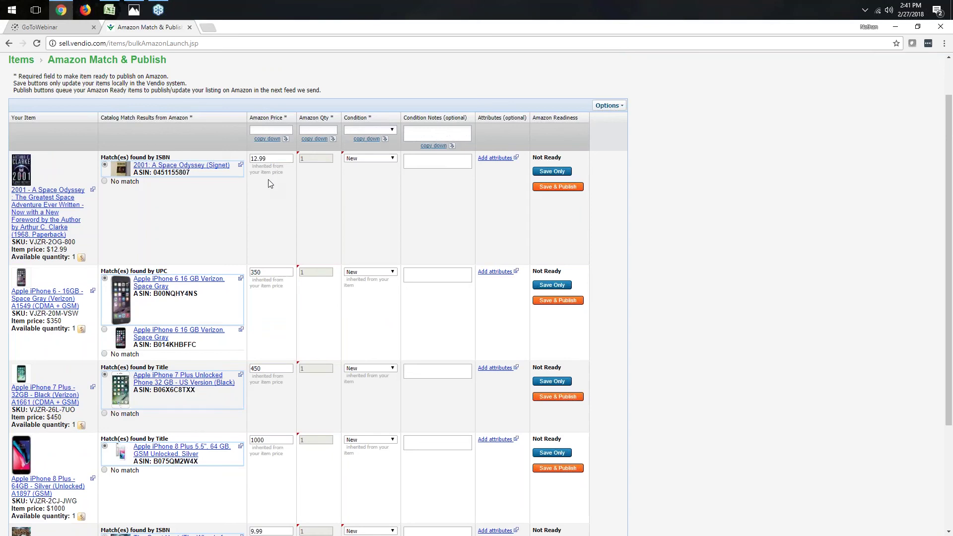
scroll(263, 413, "down", 2)
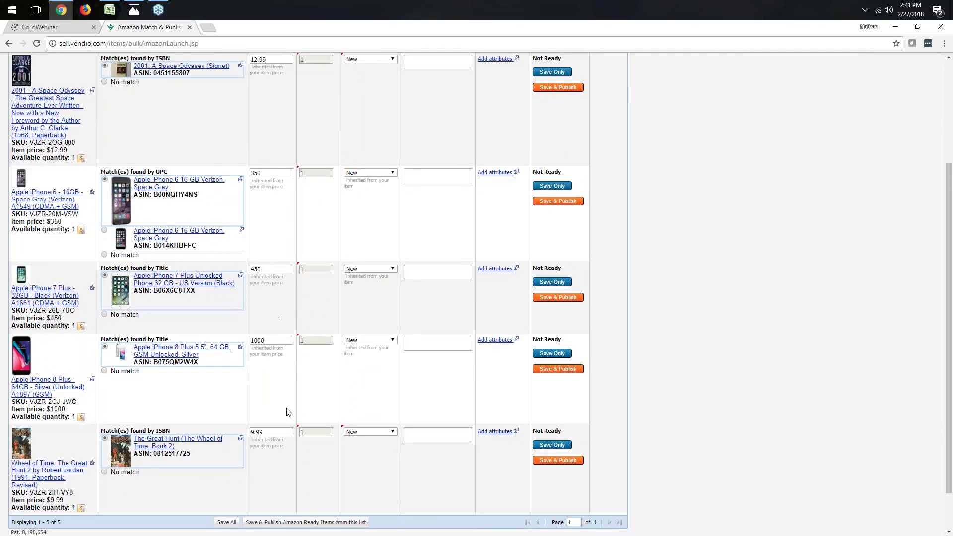
scroll(286, 409, "up", 1)
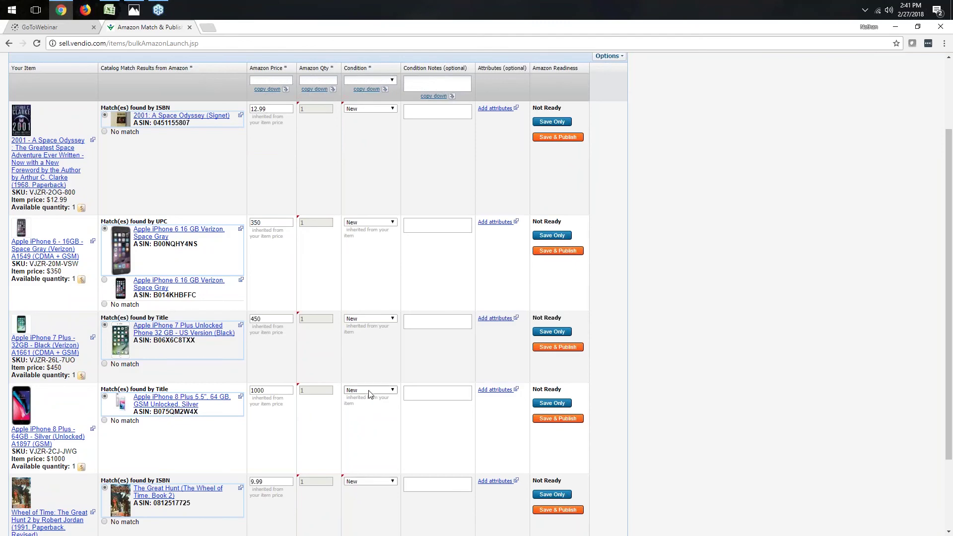
scroll(368, 394, "up", 1)
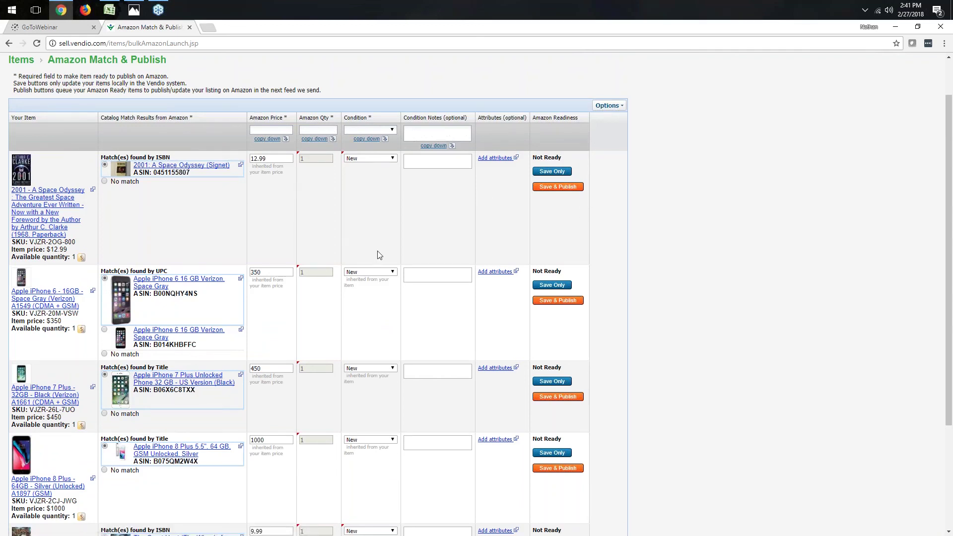
scroll(377, 254, "down", 1)
scroll(377, 254, "down", 5)
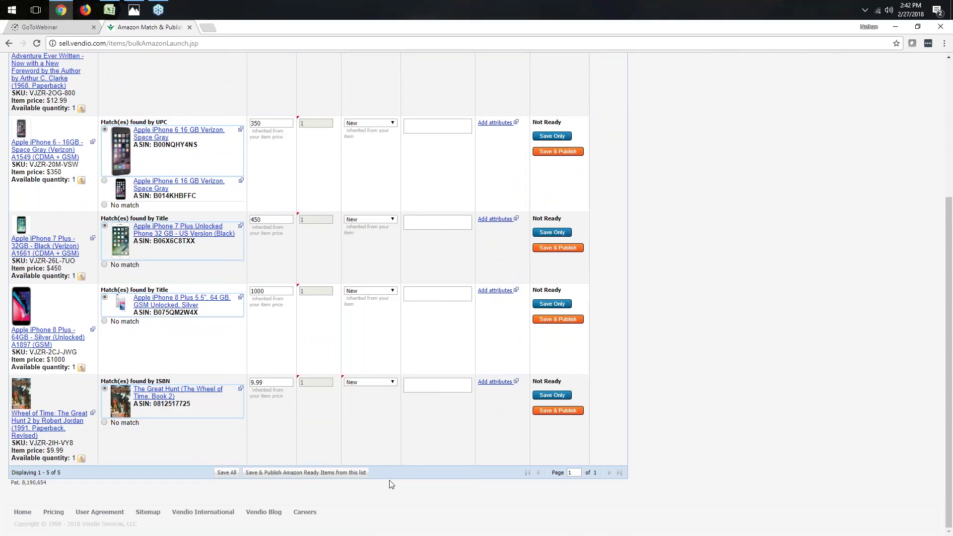
scroll(367, 395, "up", 2)
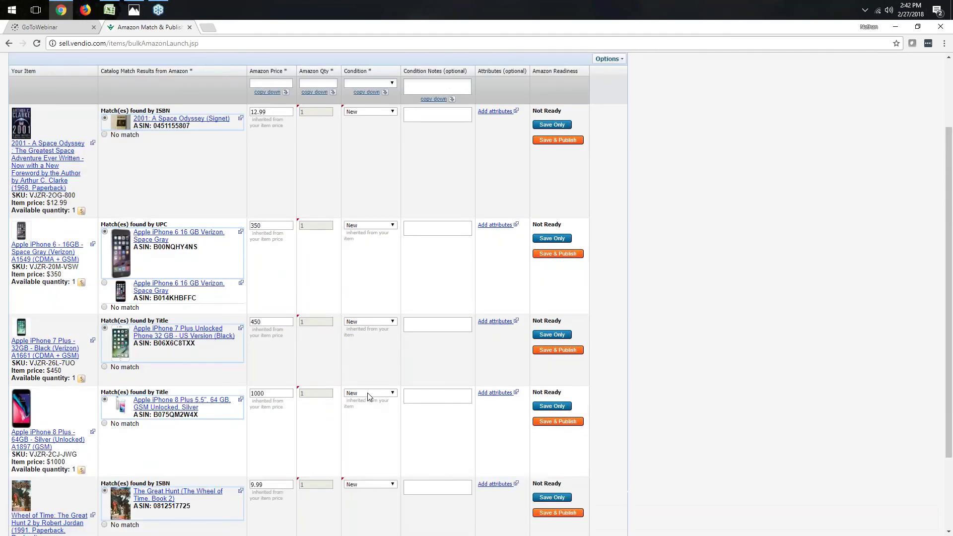
Leave the Amazon match page without saving and return to the My Items inventory list
scroll(367, 395, "up", 2)
mouse_move(100, 82)
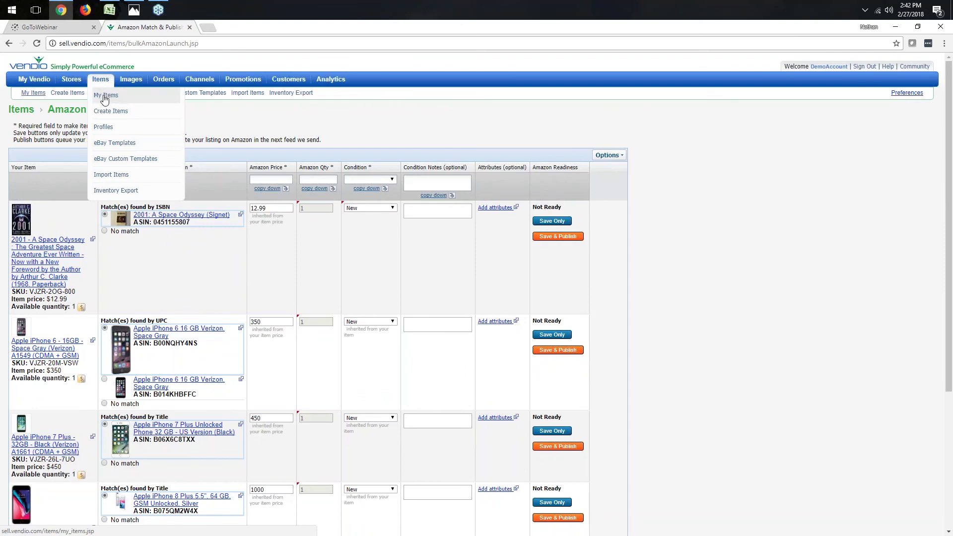
left_click(109, 95)
left_click(516, 96)
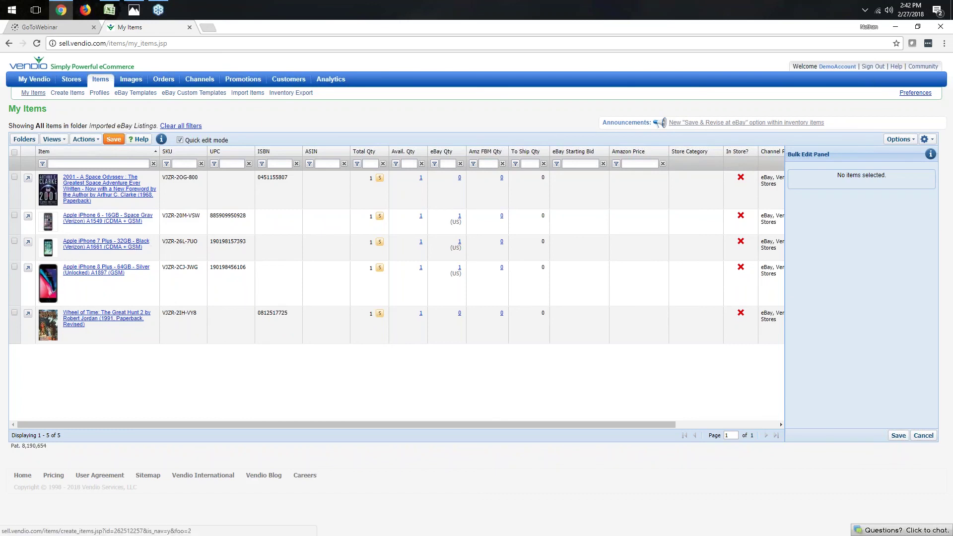
Select all items in the Imported eBay Listings folder and start sending them to OpenSky
left_click(14, 217)
left_click(15, 242)
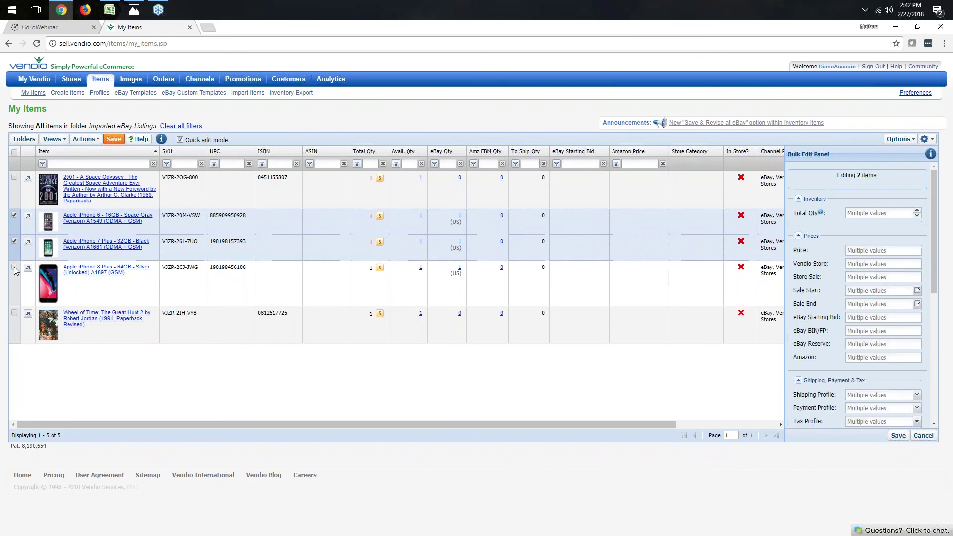
left_click(14, 268)
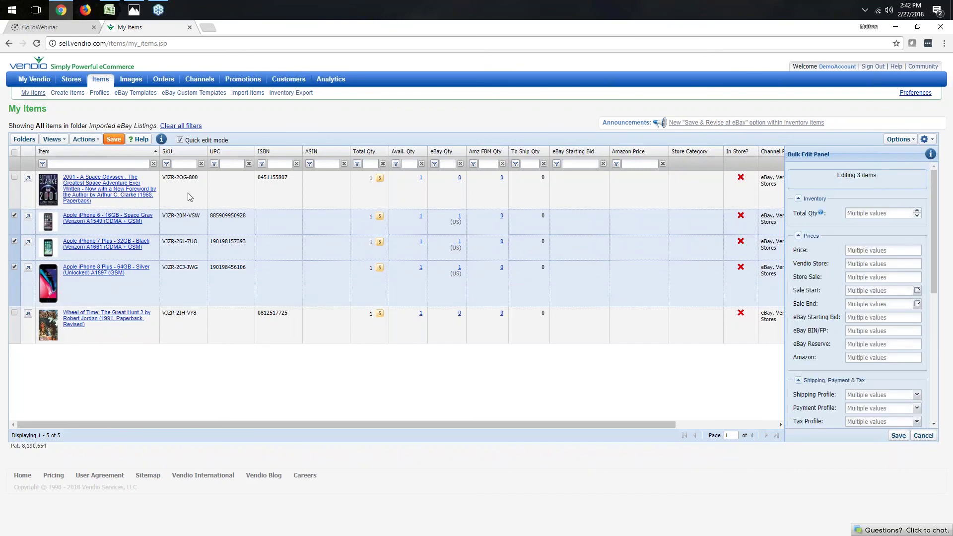
left_click(14, 154)
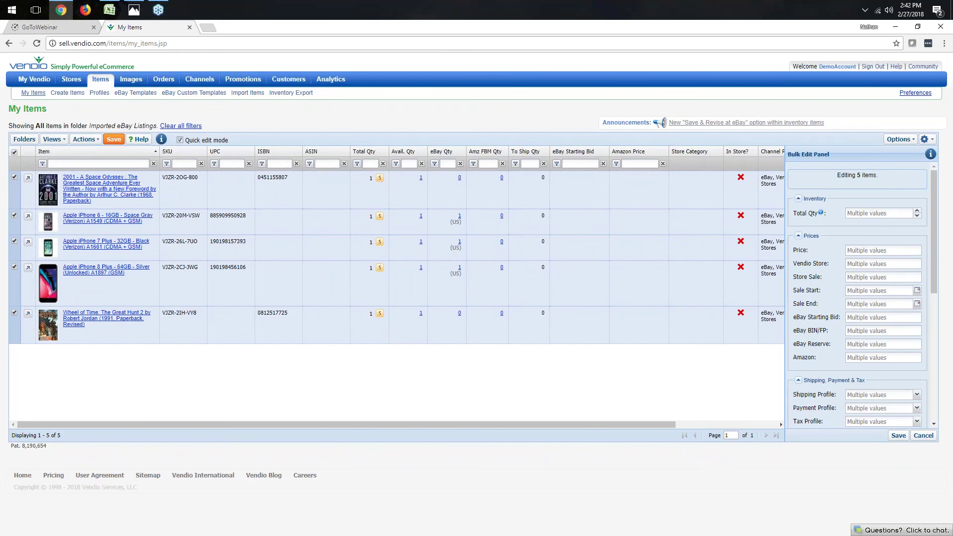
left_click(86, 140)
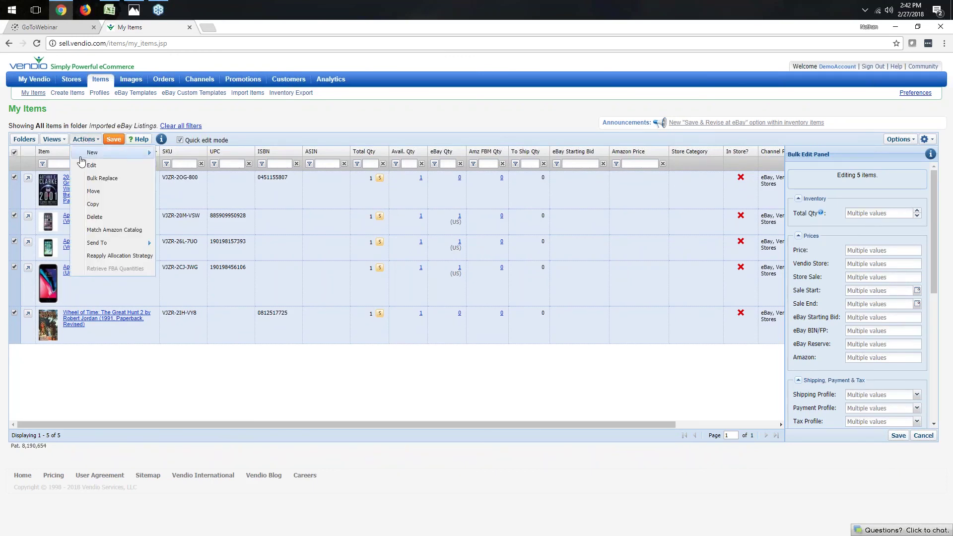
mouse_move(92, 245)
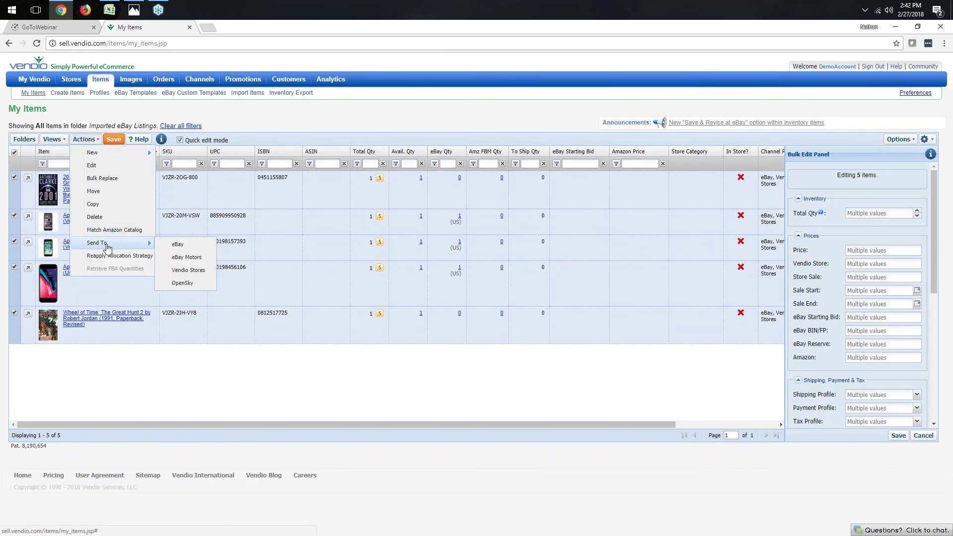
left_click(184, 283)
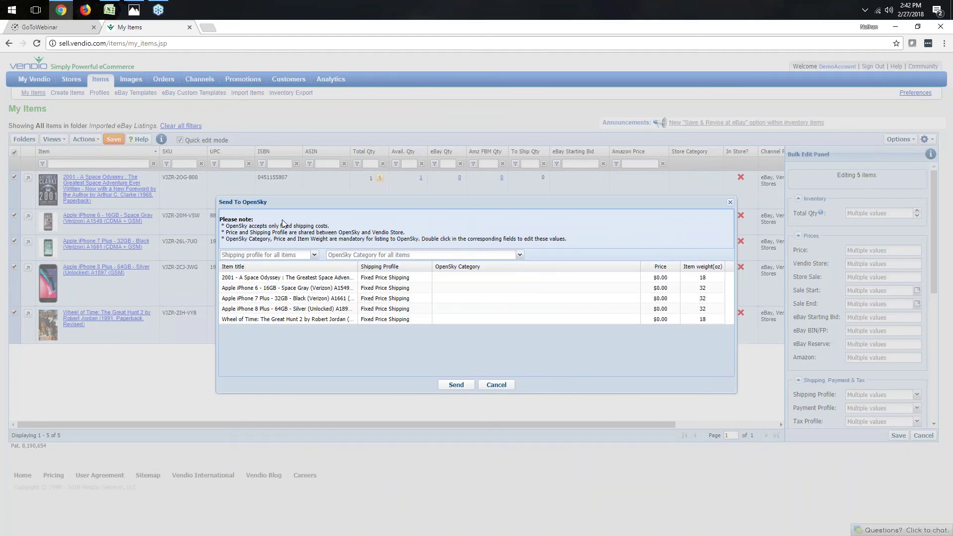
Read the OpenSky fixed shipping note and set the shipping profile for all items to Fixed Price Shipping
left_click_drag(279, 226, 327, 224)
left_click(345, 225)
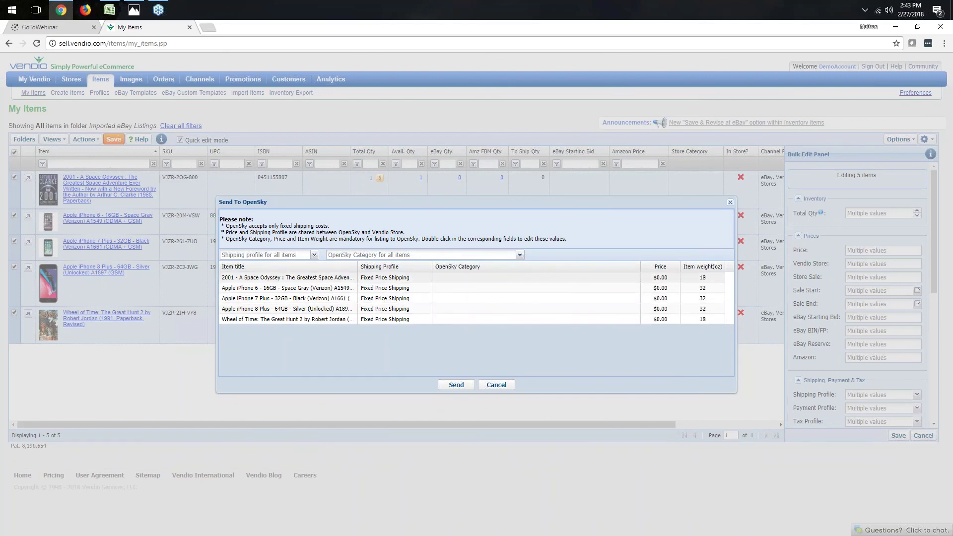
left_click(314, 255)
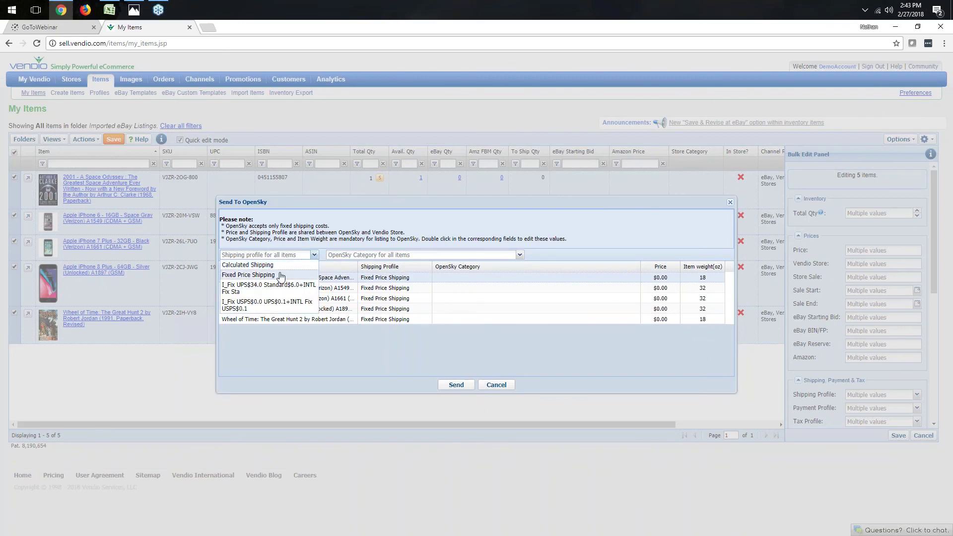
left_click(237, 276)
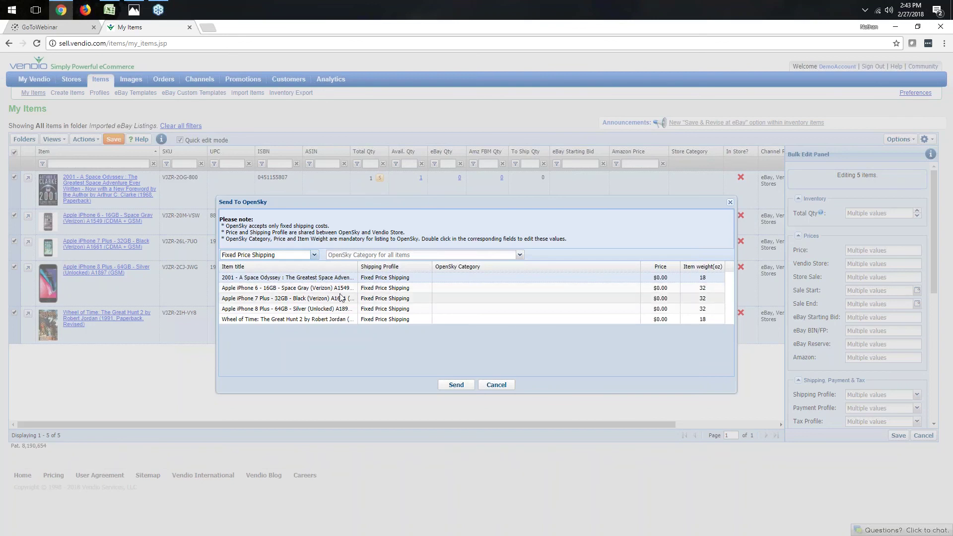
Browse the available OpenSky categories for the 2001 - A Space Odyssey item and for all items without choosing one
double_click(465, 277)
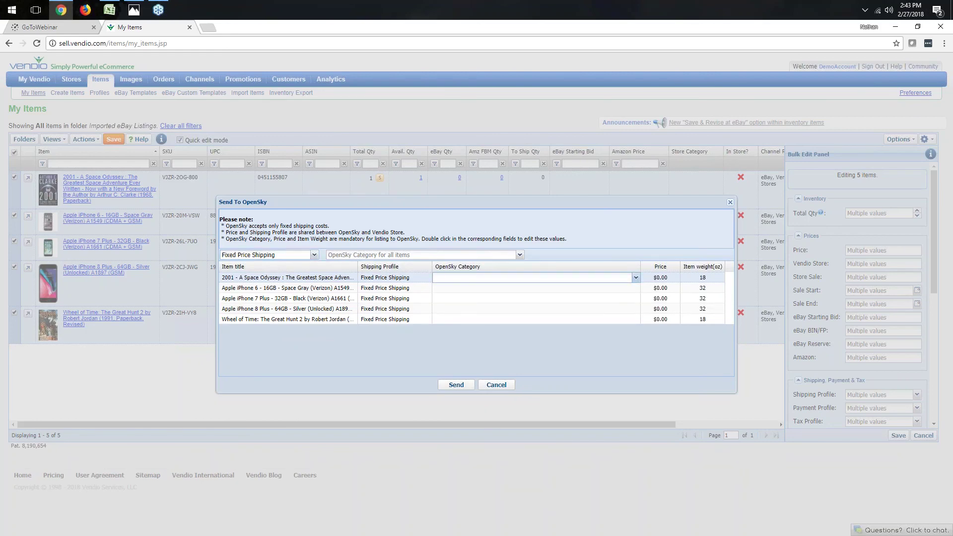
left_click(635, 277)
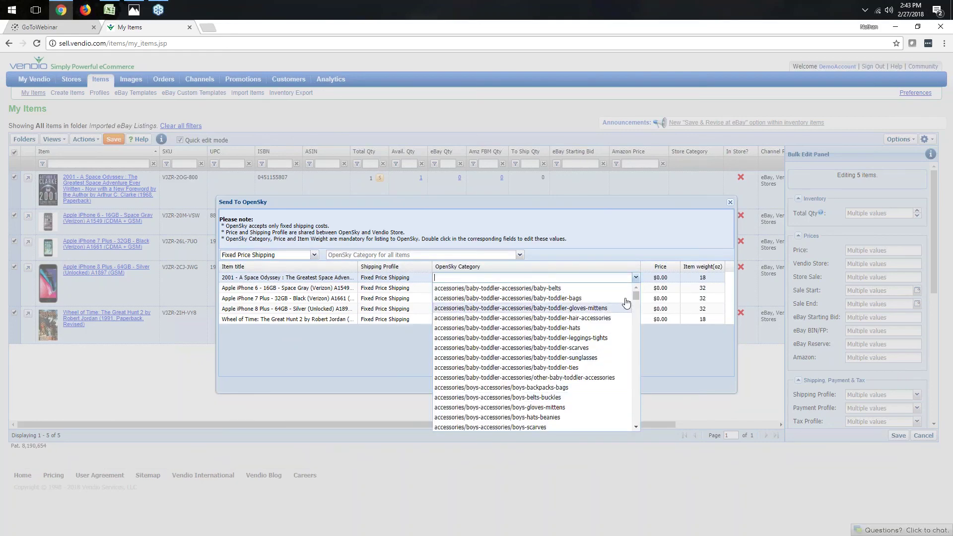
mouse_move(635, 296)
left_mouse_down()
mouse_move(636, 346)
mouse_move(635, 311)
left_mouse_up()
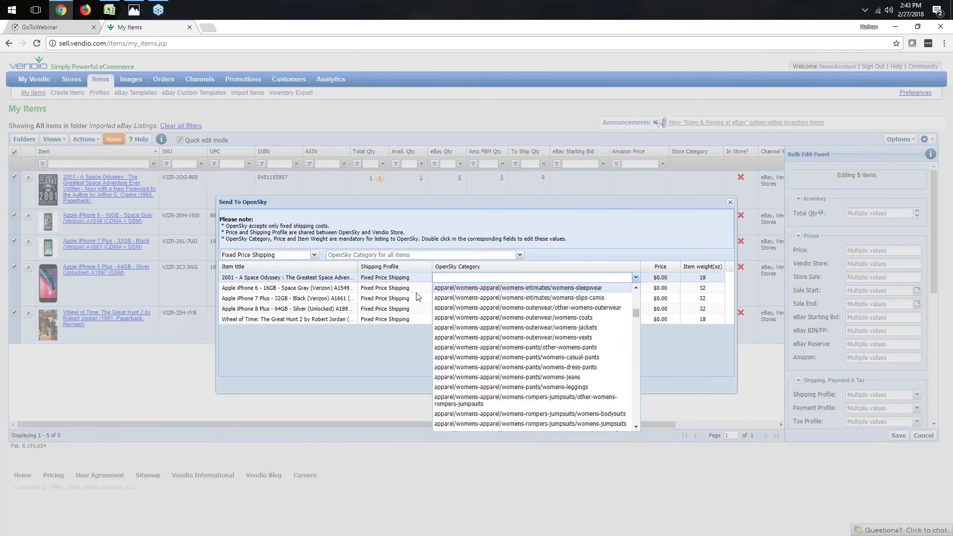
left_click(599, 236)
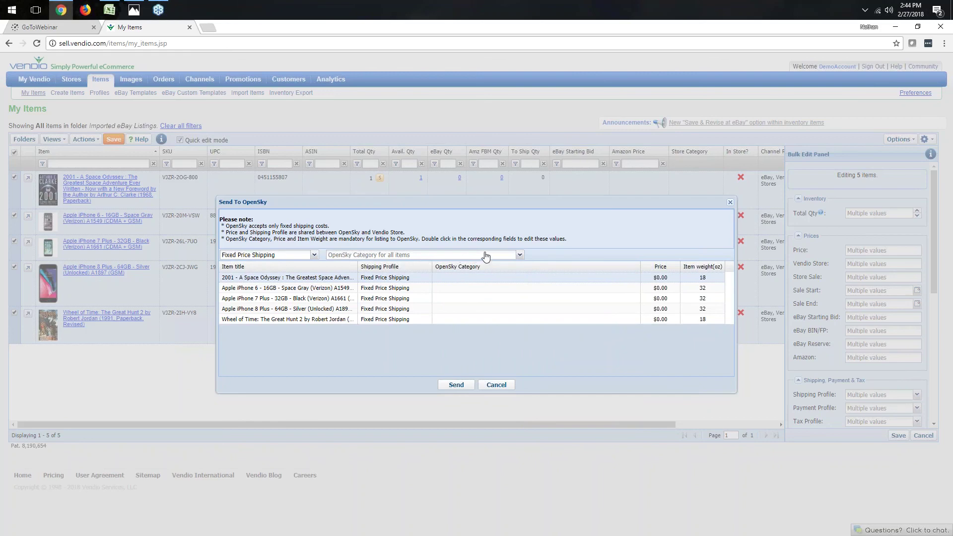
left_click(520, 255)
scroll(436, 367, "down", 2)
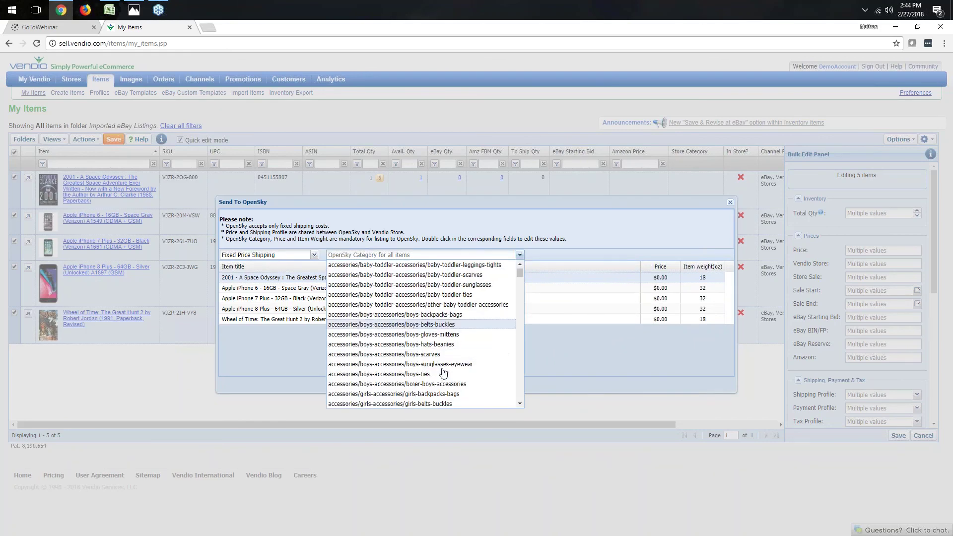
scroll(436, 357, "down", 3)
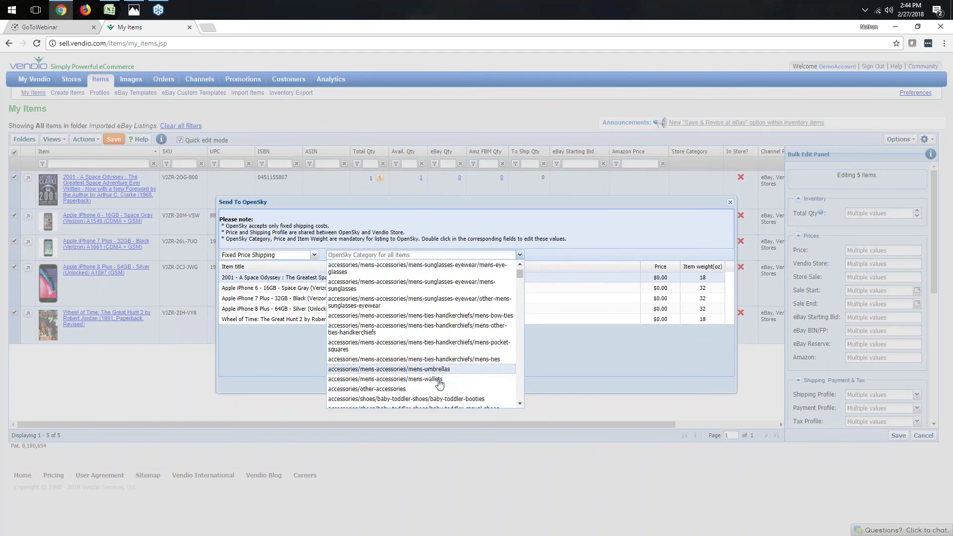
left_click(600, 236)
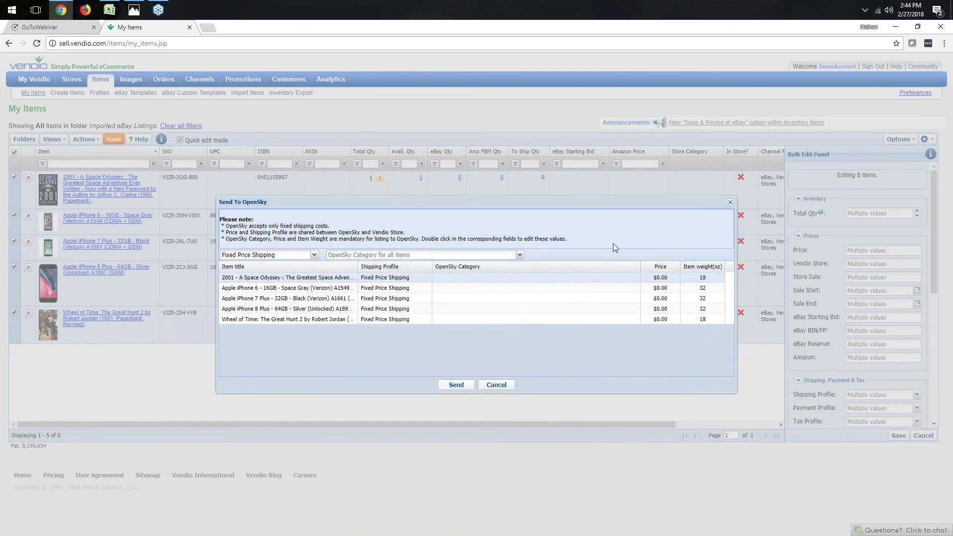
Set the 2001 - A Space Odyssey item's OpenSky price to 15.00 and weight to 17 oz, and submit the items to OpenSky
double_click(659, 278)
type("15.0")
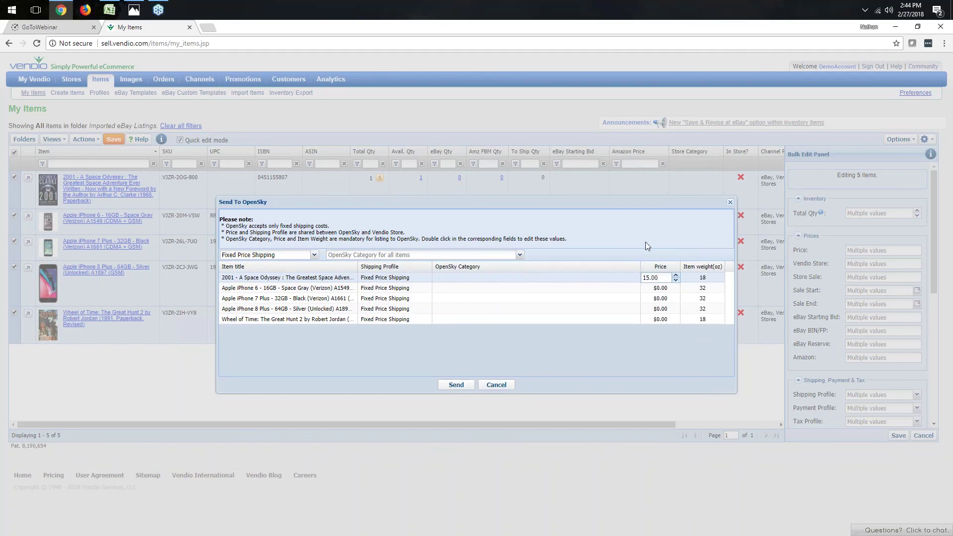
key("Return")
double_click(702, 277)
key("BackSpace")
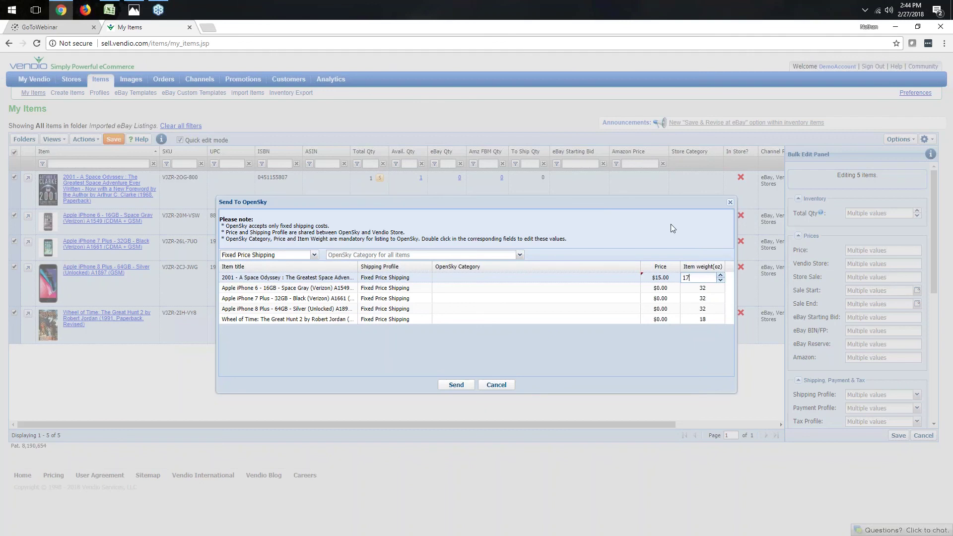
key("Return")
left_click(456, 385)
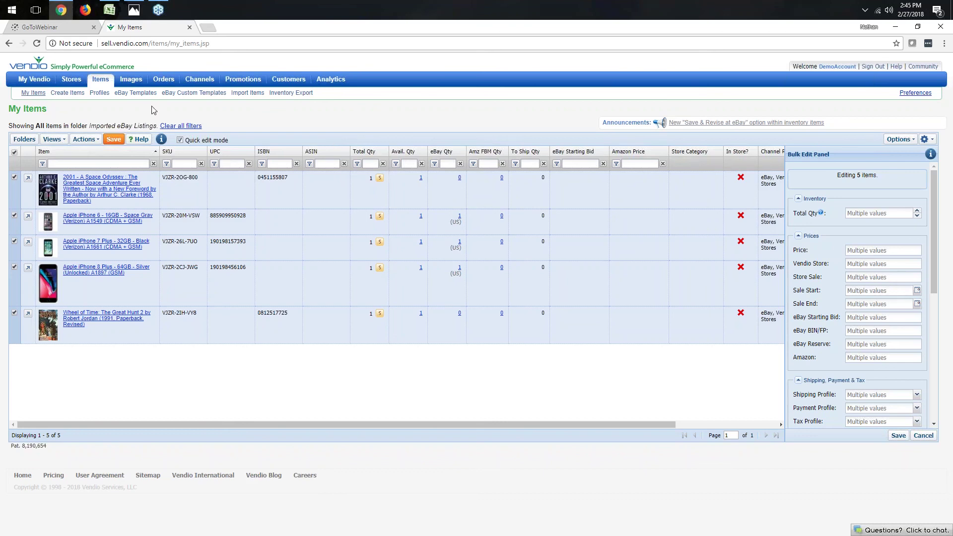
Open the item import page for a CSV file and bring up its How to Prepare Your Import File manual
mouse_move(99, 81)
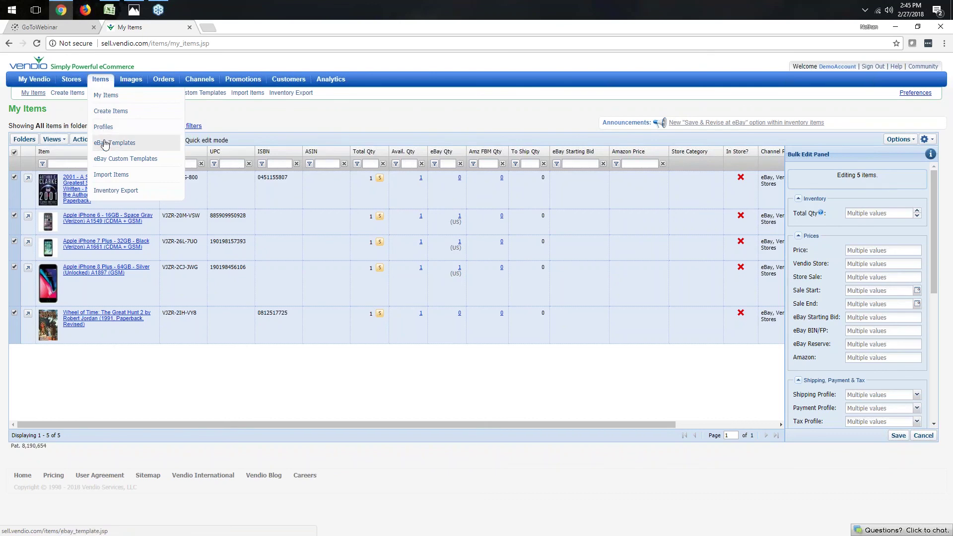
left_click(115, 176)
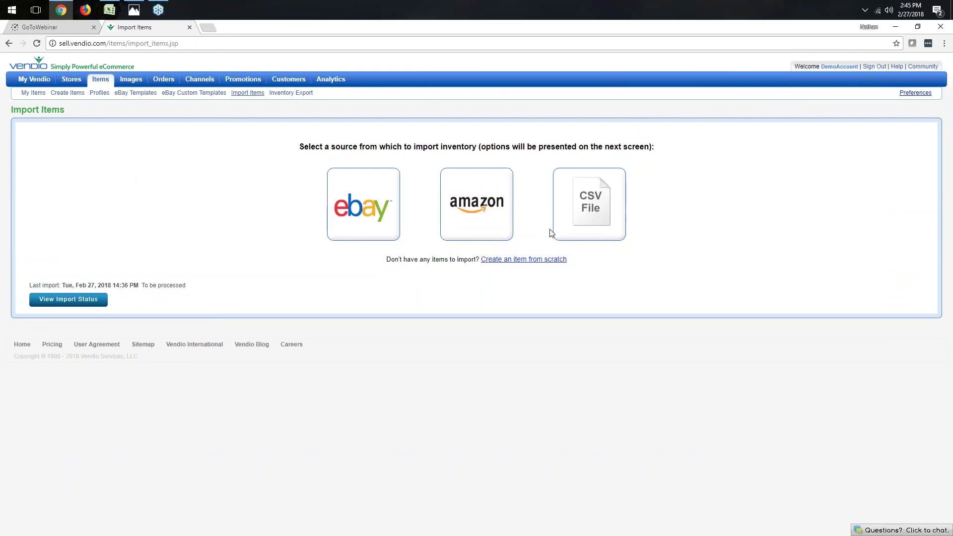
left_click(589, 219)
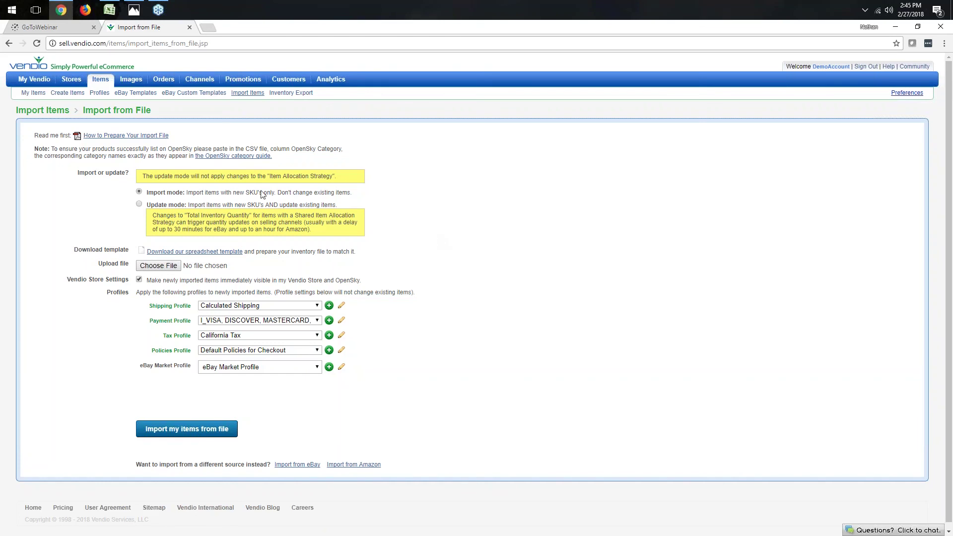
left_click(129, 141)
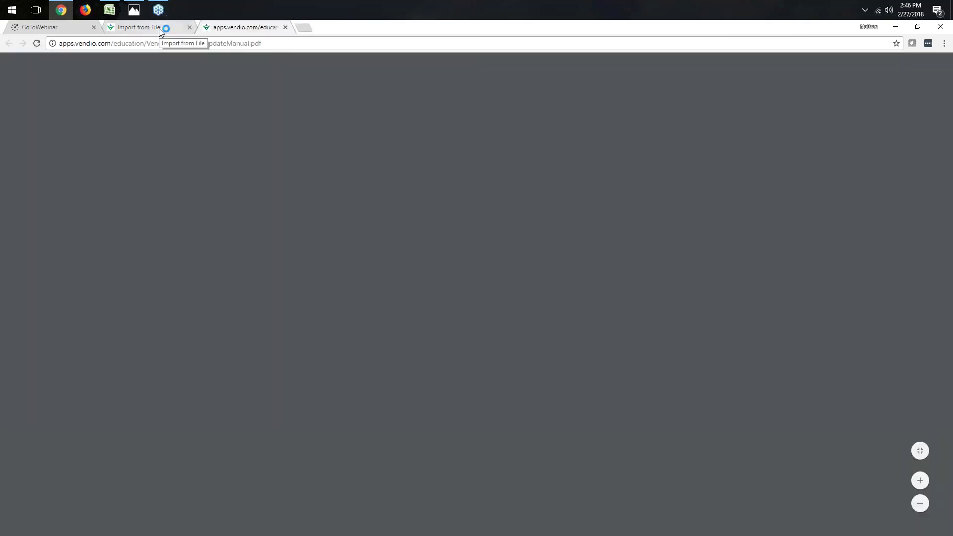
left_click(159, 30)
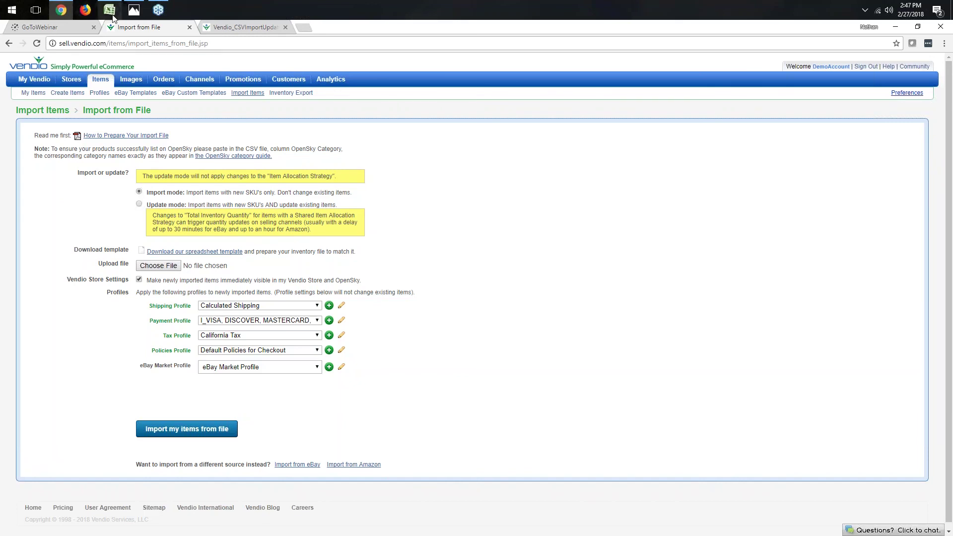
mouse_move(112, 14)
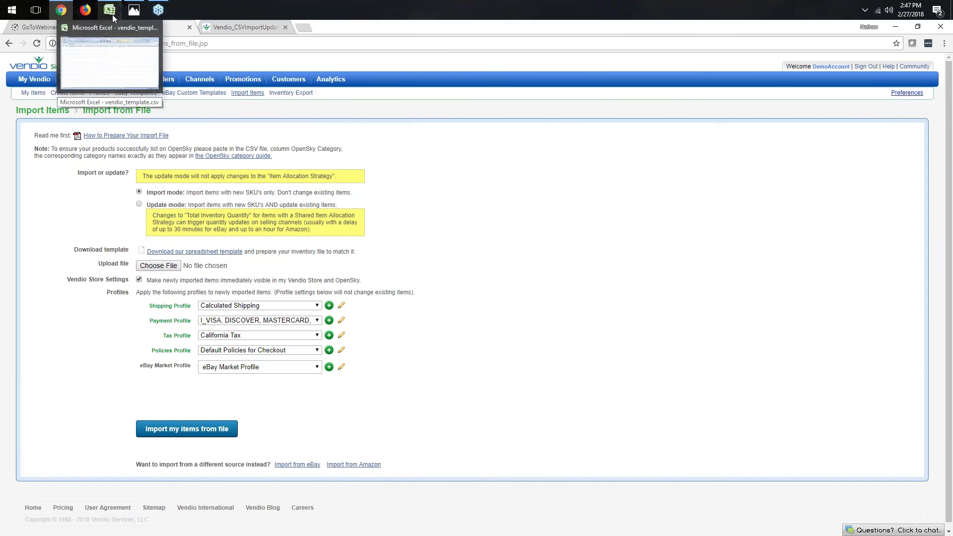
left_click(241, 27)
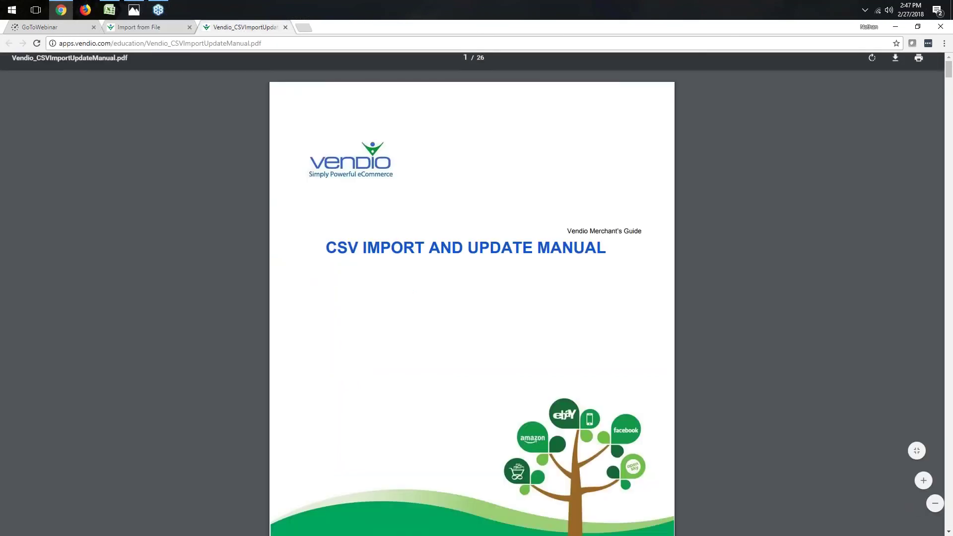
Look through the manual's table of contents and CSV import notes up to the CSV Field Requirements and Definitions section
scroll(507, 266, "down", 6)
scroll(507, 267, "down", 5)
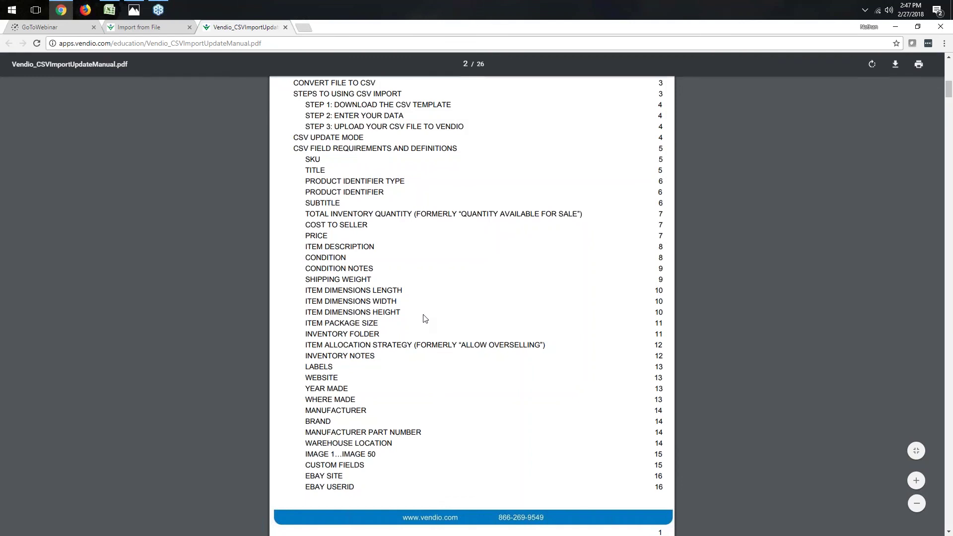
scroll(421, 304, "down", 1)
scroll(421, 303, "down", 14)
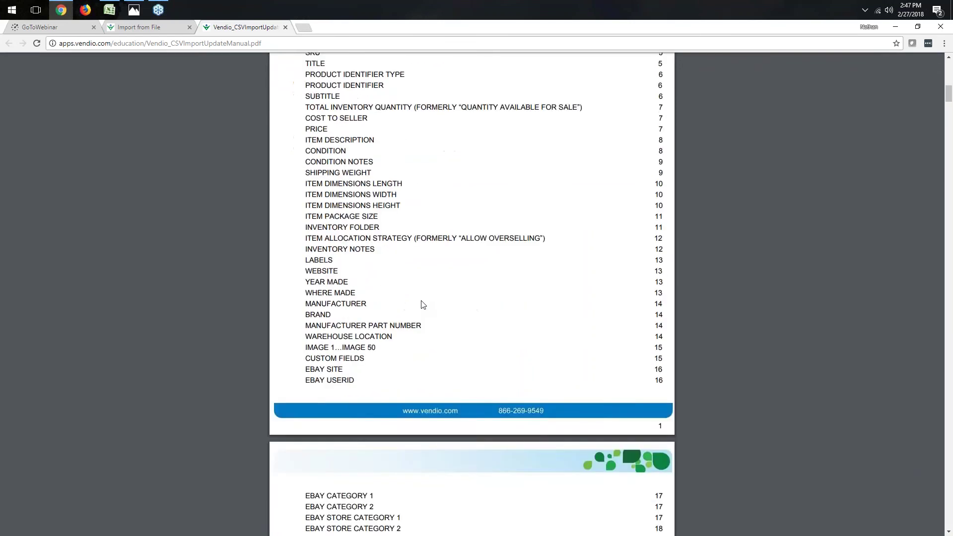
scroll(472, 297, "down", 20)
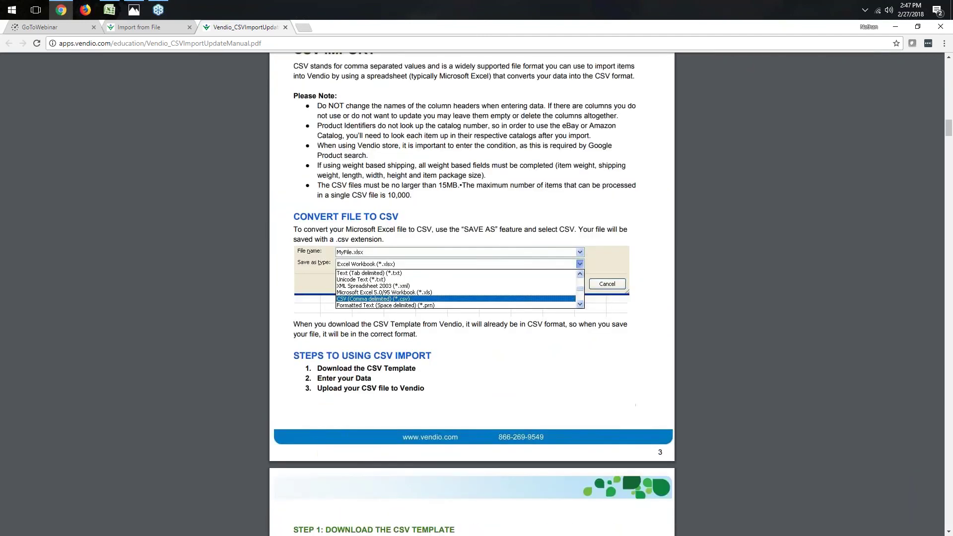
scroll(419, 301, "up", 4)
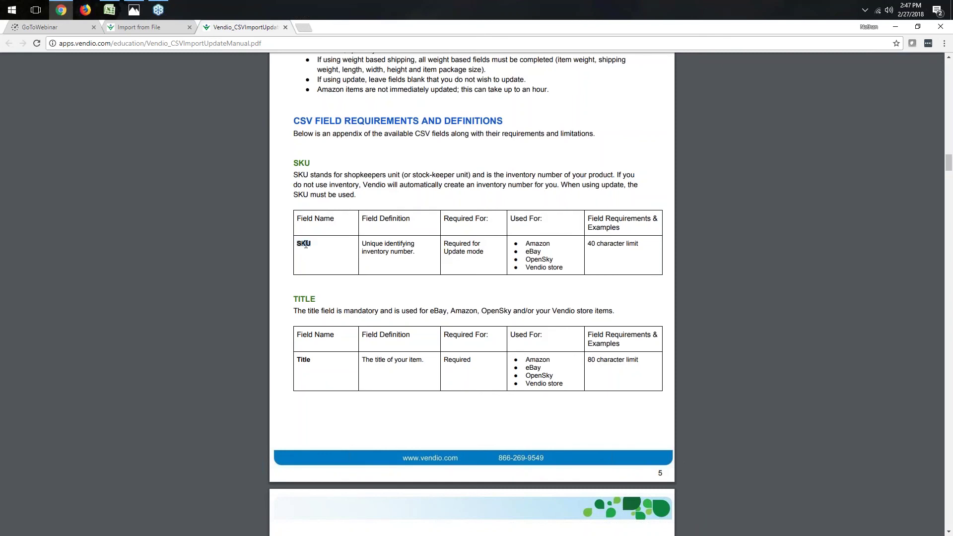
Examine the SKU field's definition, when it is required, which channels use it and its character limit
left_click_drag(384, 243, 421, 257)
left_click(453, 249)
left_click_drag(447, 244, 485, 254)
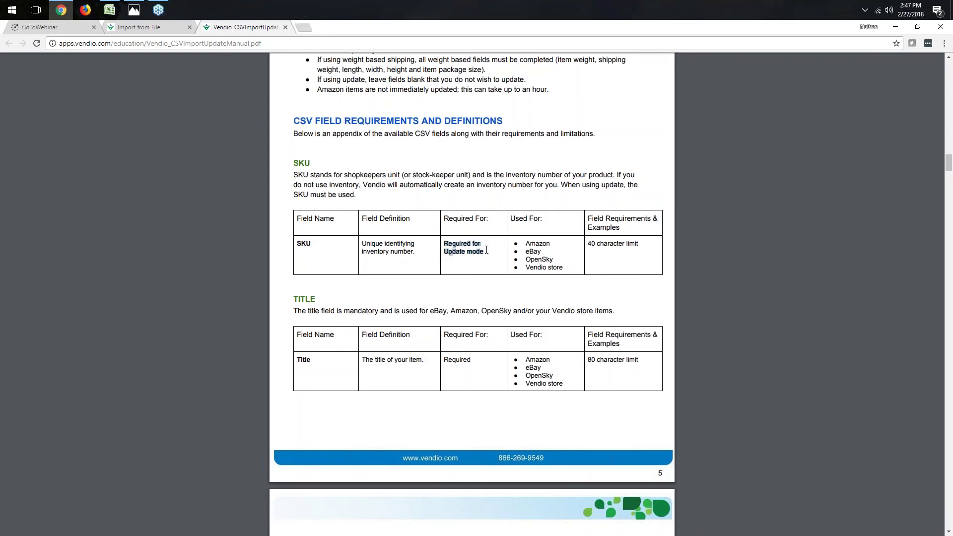
left_click(489, 260)
left_click_drag(525, 243, 564, 268)
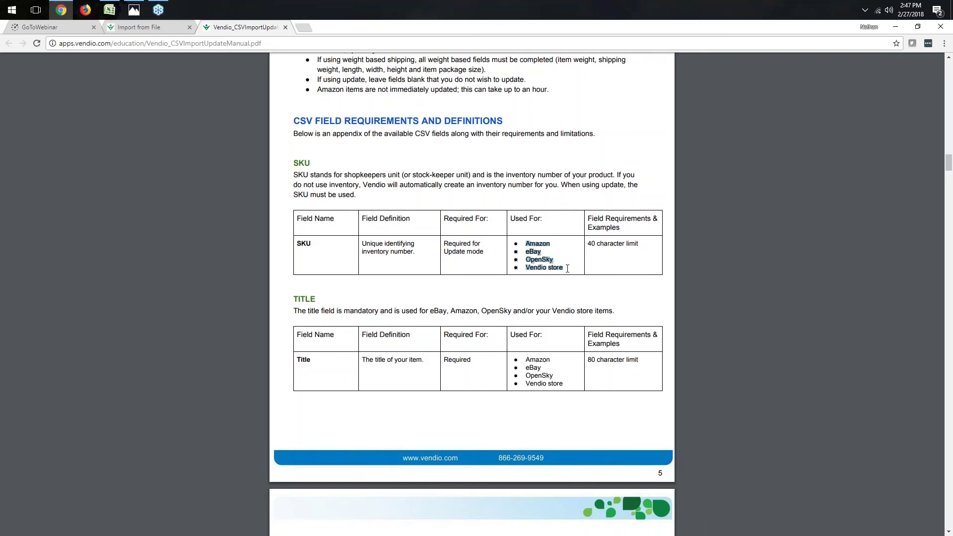
left_click(572, 263)
left_click_drag(589, 245, 639, 246)
left_click(611, 261)
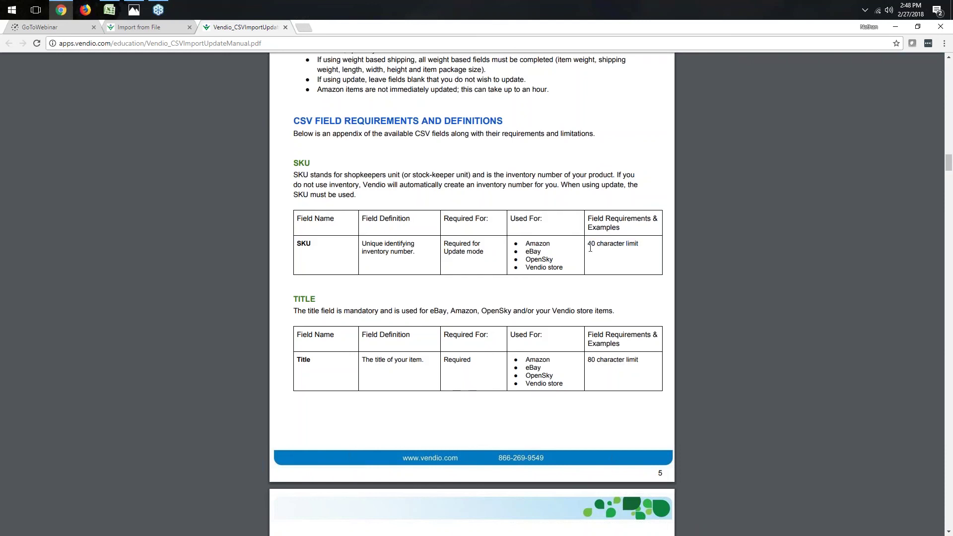
Examine the manual's SKU character limit and its Title, Product Identifier Type and Product Identifier definitions, including the allowed identifier types
left_click_drag(588, 245, 641, 247)
left_click(630, 255)
scroll(611, 251, "down", 5)
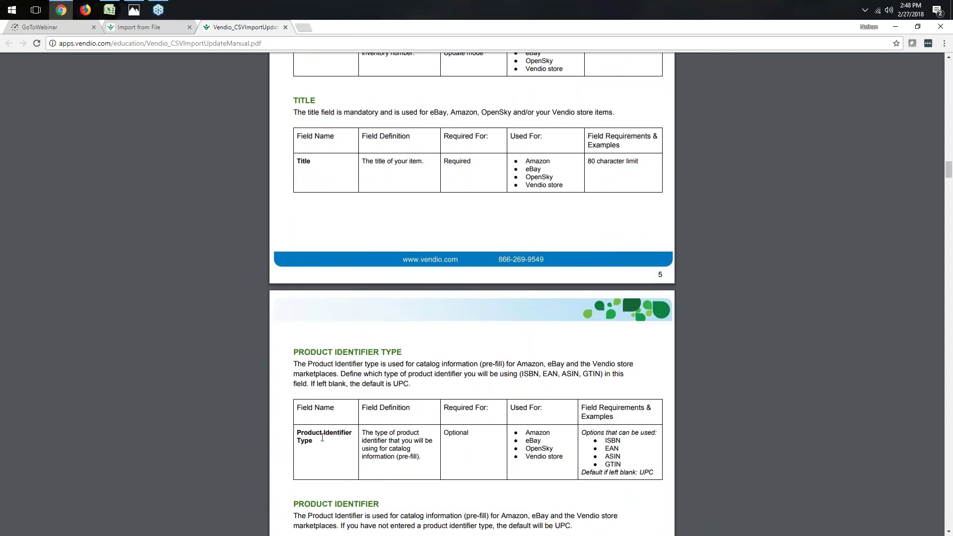
scroll(501, 253, "down", 4)
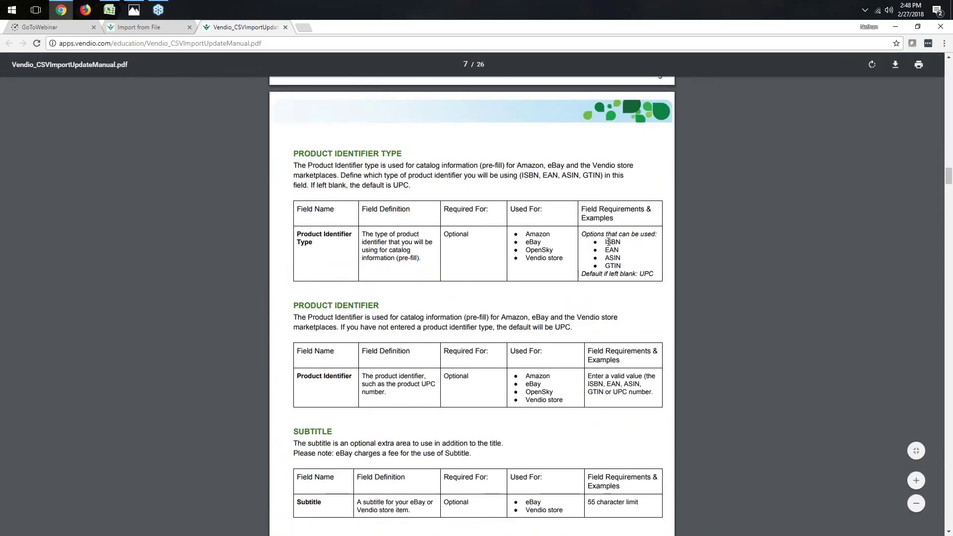
left_click_drag(605, 241, 619, 242)
left_click_drag(605, 258, 621, 258)
left_click(620, 258)
scroll(609, 299, "up", 1)
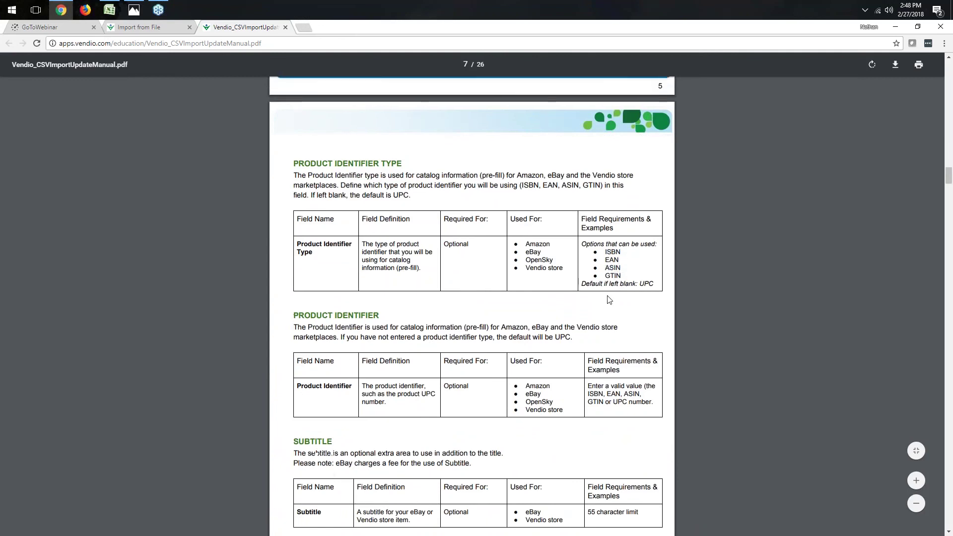
scroll(609, 299, "up", 1)
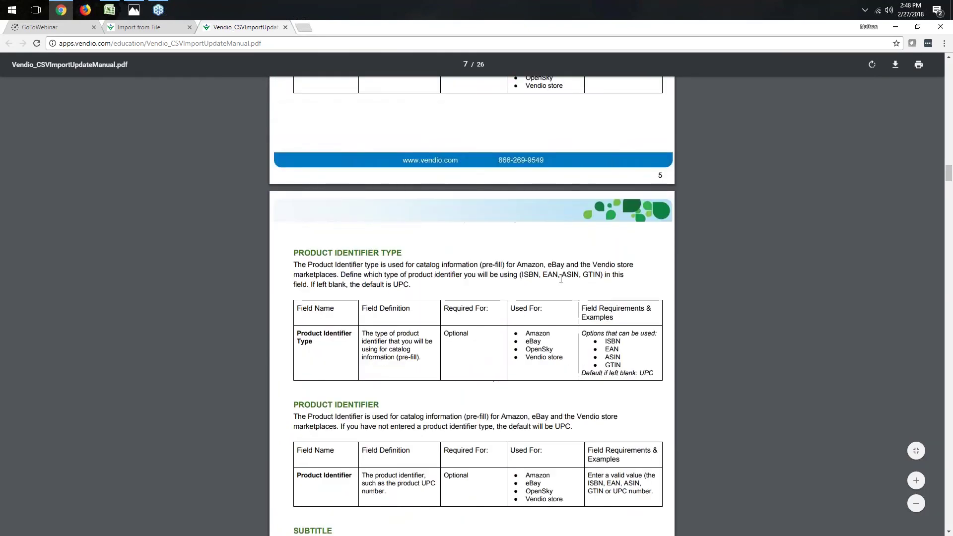
Switch to vendio_template.csv in Excel and enter SKU 1234ABC and title "iphone 7" in row 2
mouse_move(110, 10)
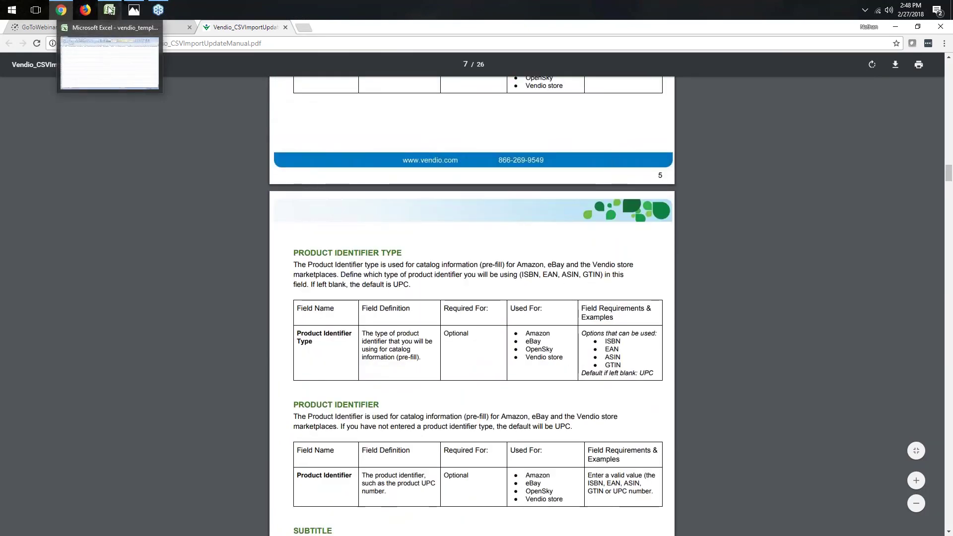
left_click(109, 64)
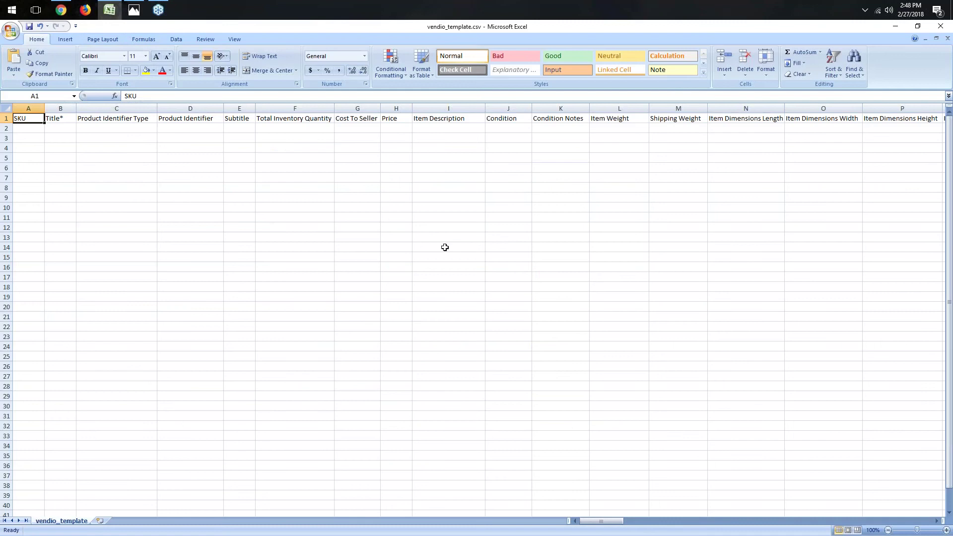
left_click(34, 130)
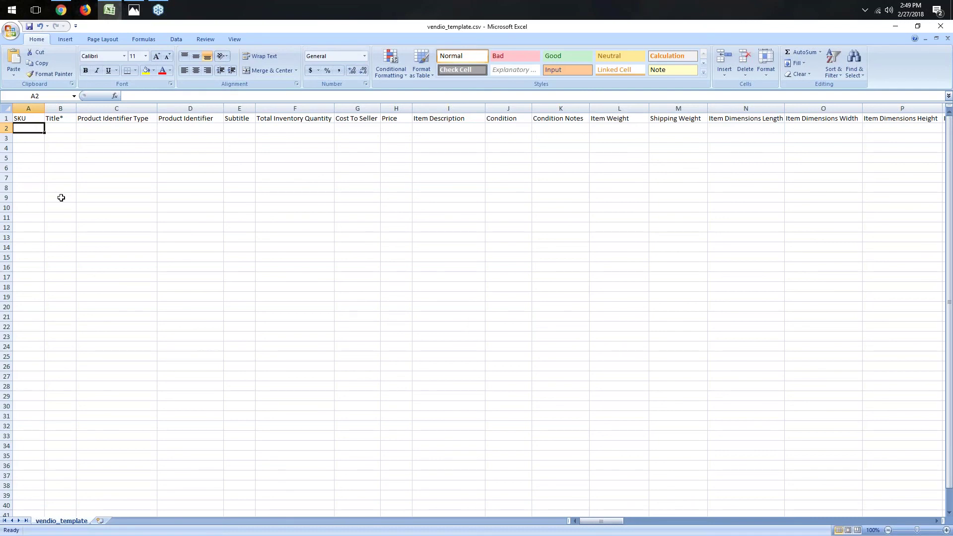
type("1234ABC")
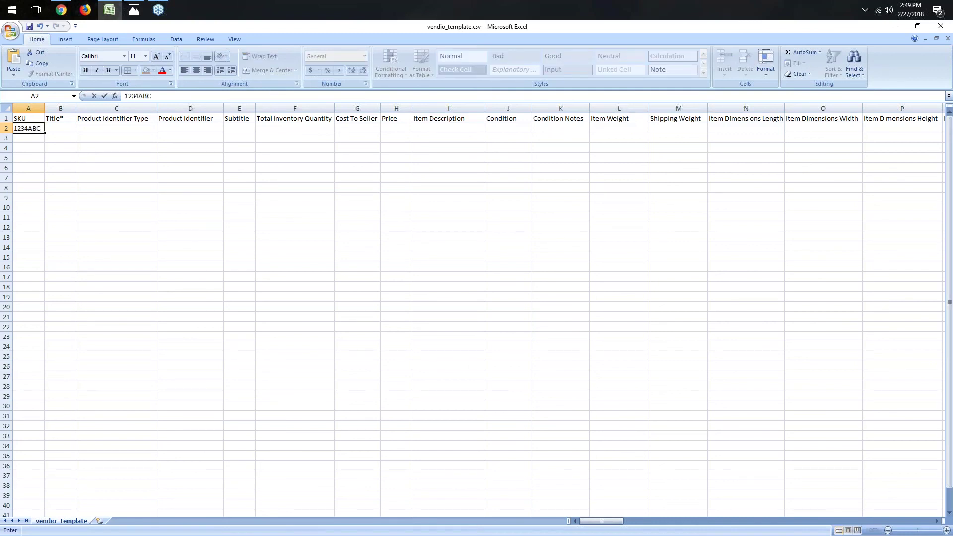
key("Tab")
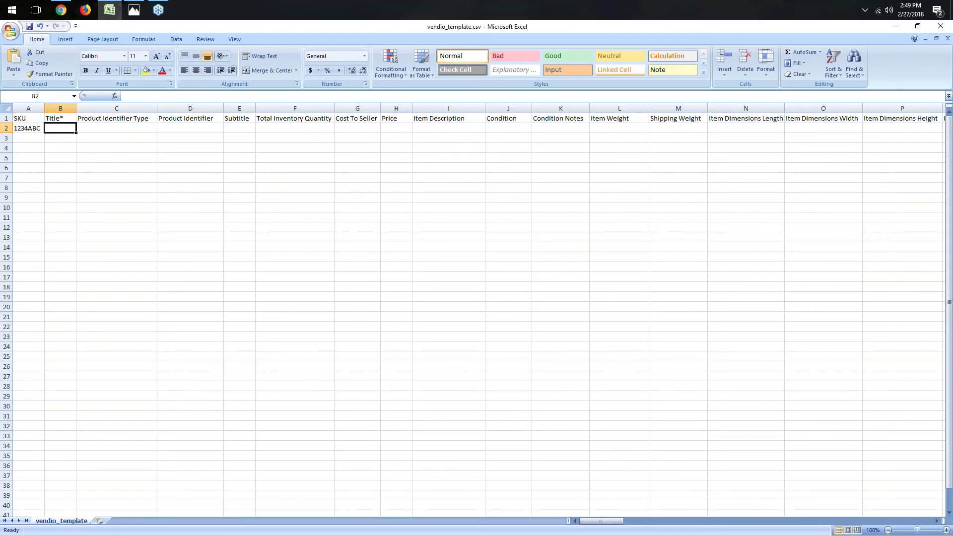
type("iphon")
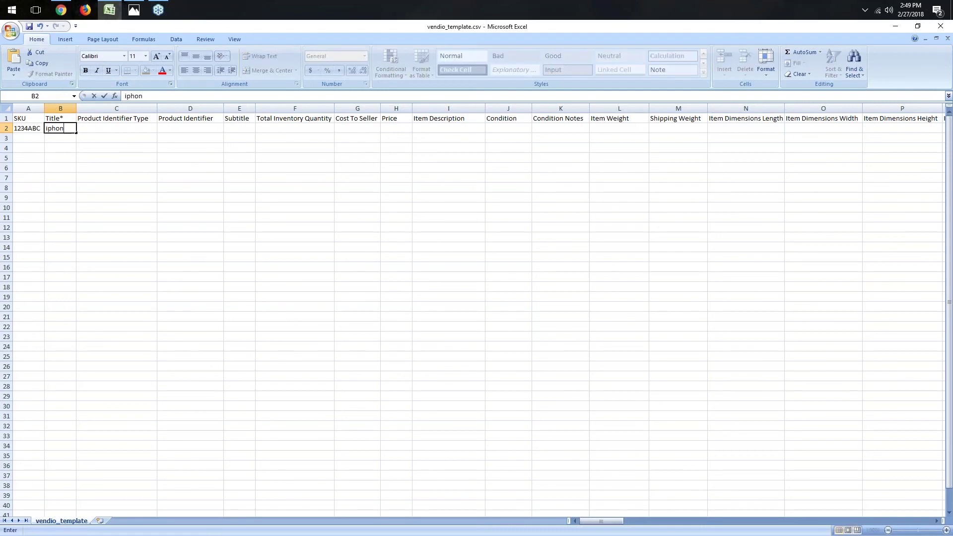
type("e 7")
key("Tab")
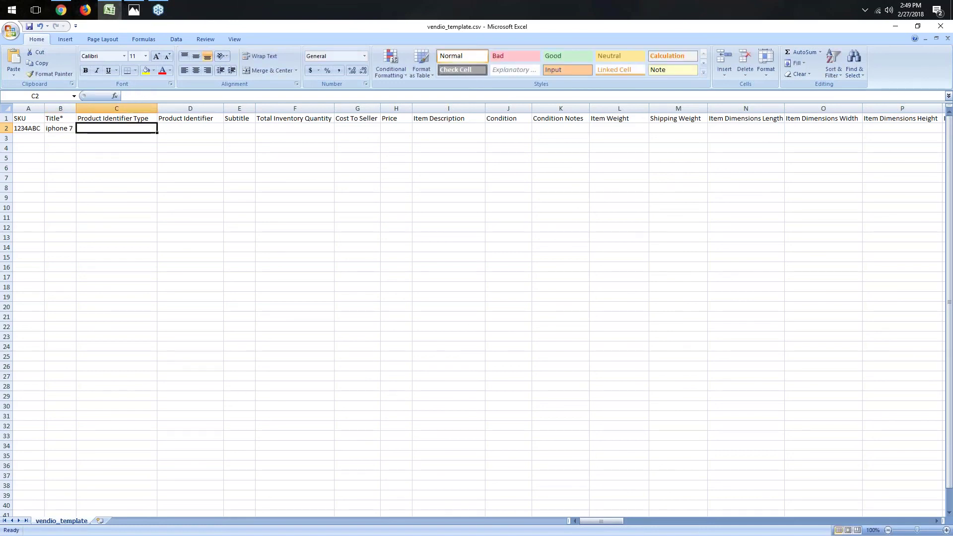
Enter UPC as the iphone 7's product identifier type and 123456789 as its product identifier
type("UPC")
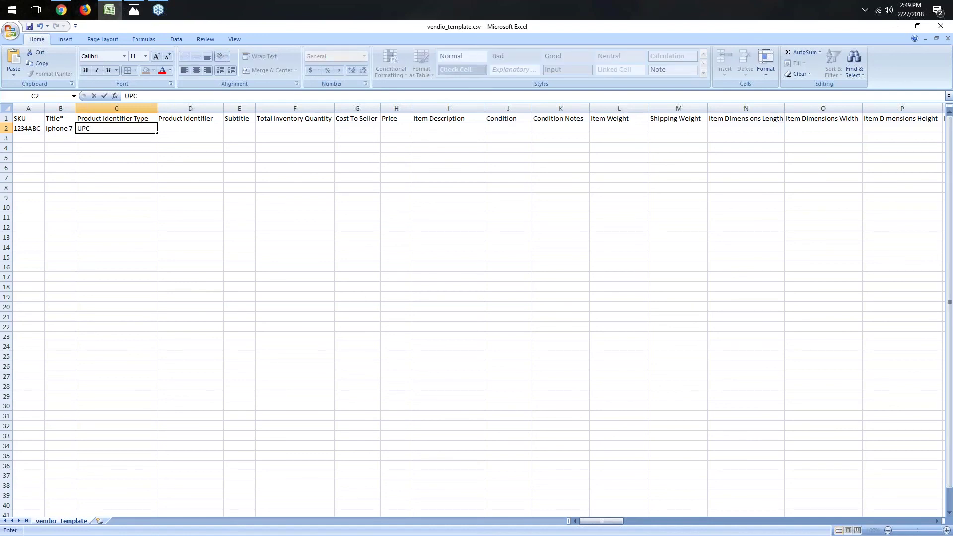
key("Tab")
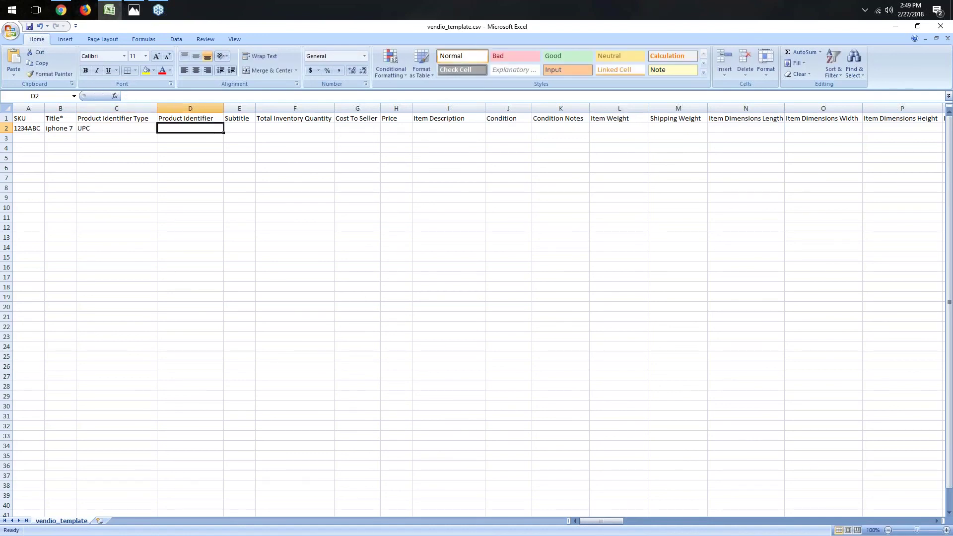
type("123456789")
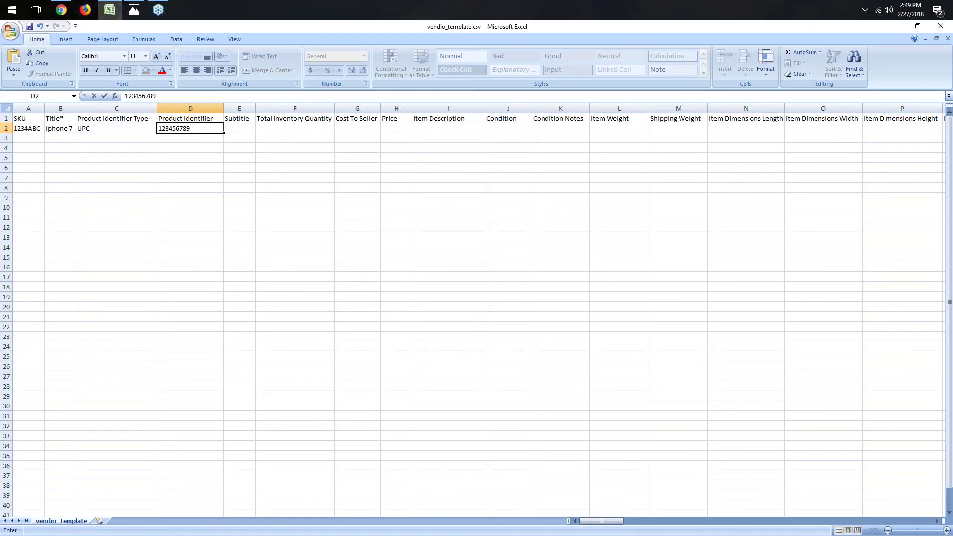
key("Tab")
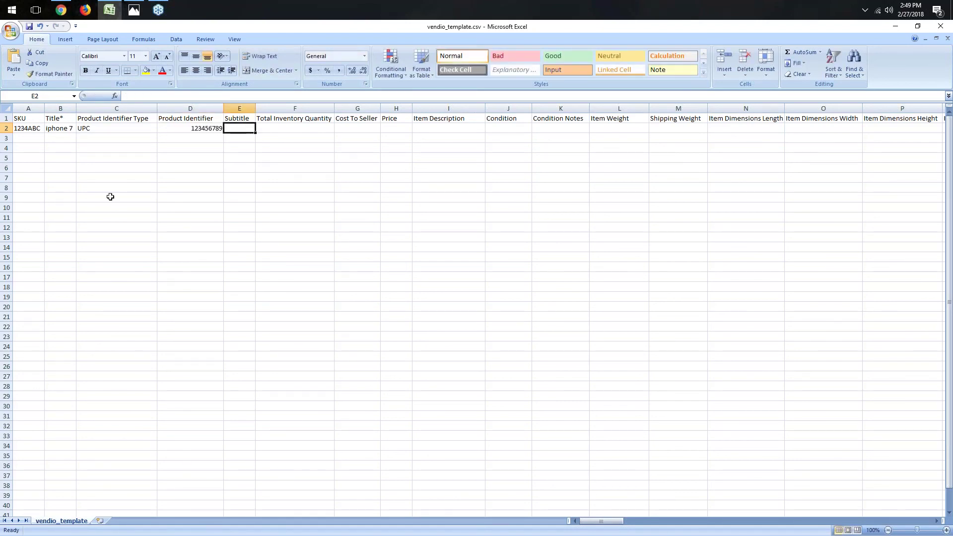
Leave the subtitle blank and enter a total inventory quantity of 10, cost to seller 450.00 and price 600.00 for the iphone 7
left_click(312, 128)
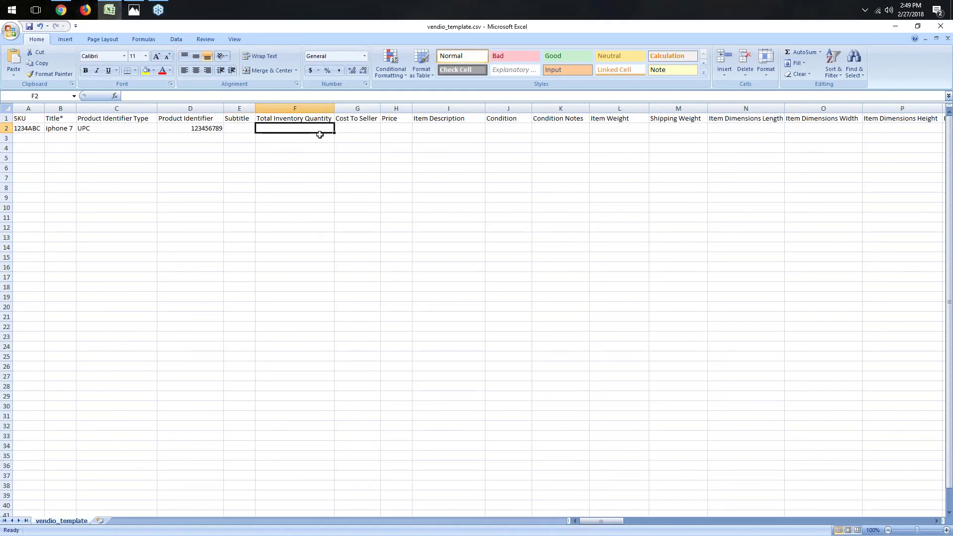
type("10")
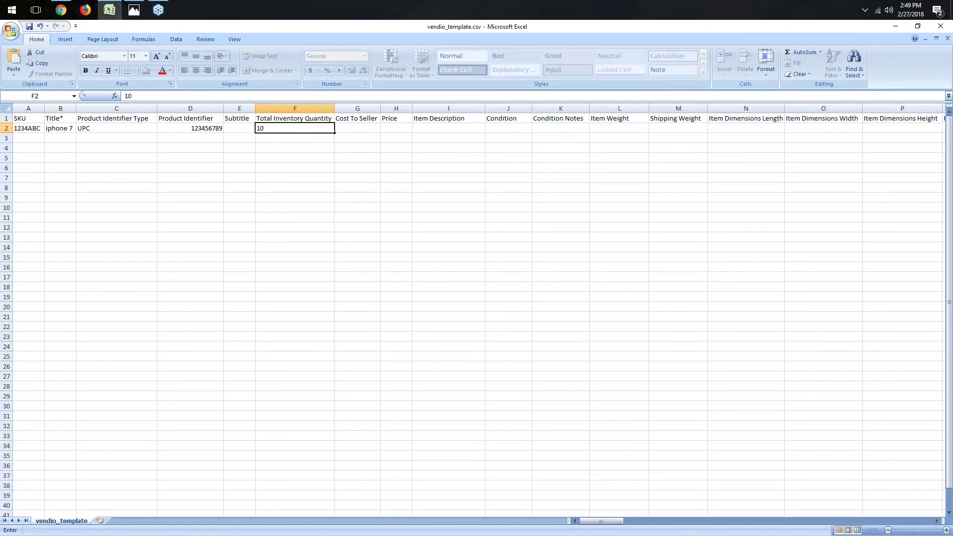
key("Tab")
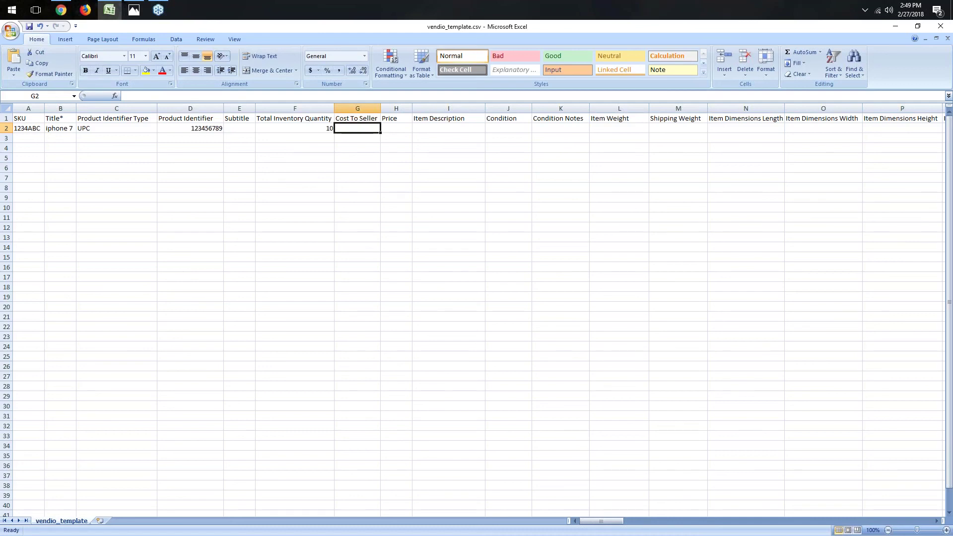
type("450.00")
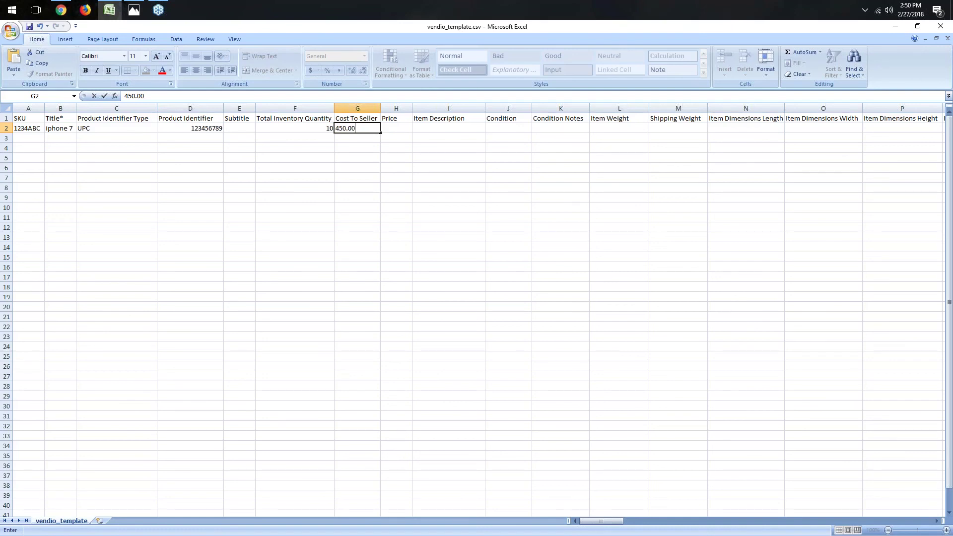
key("Tab")
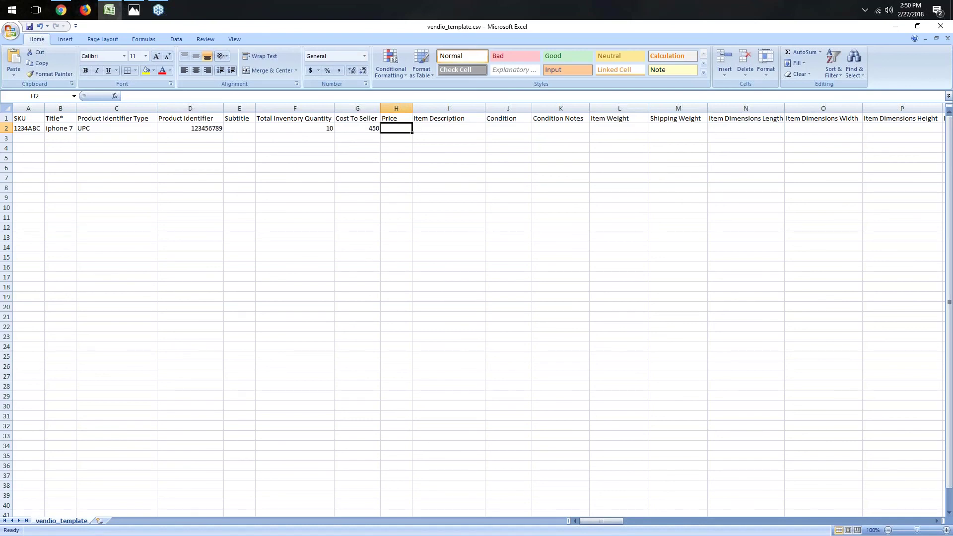
type("600.00")
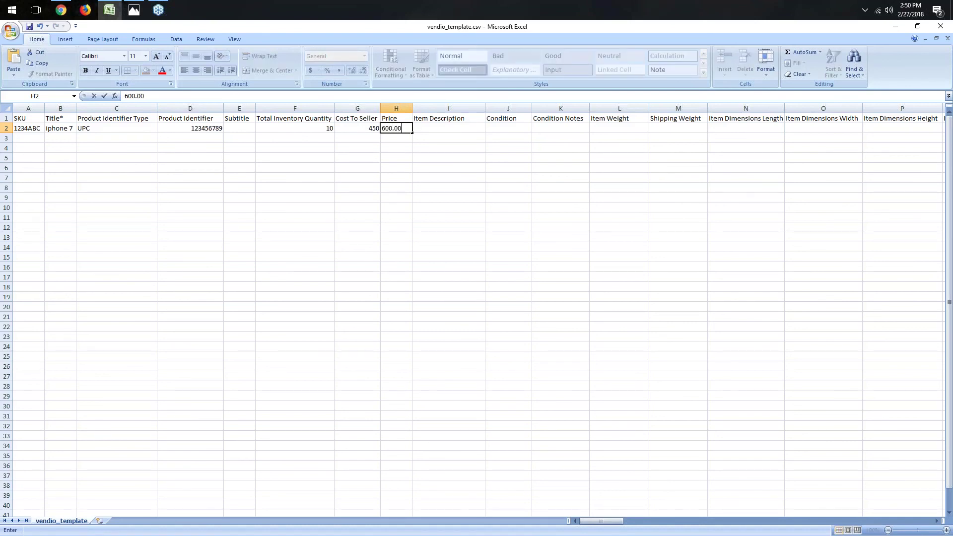
key("Tab")
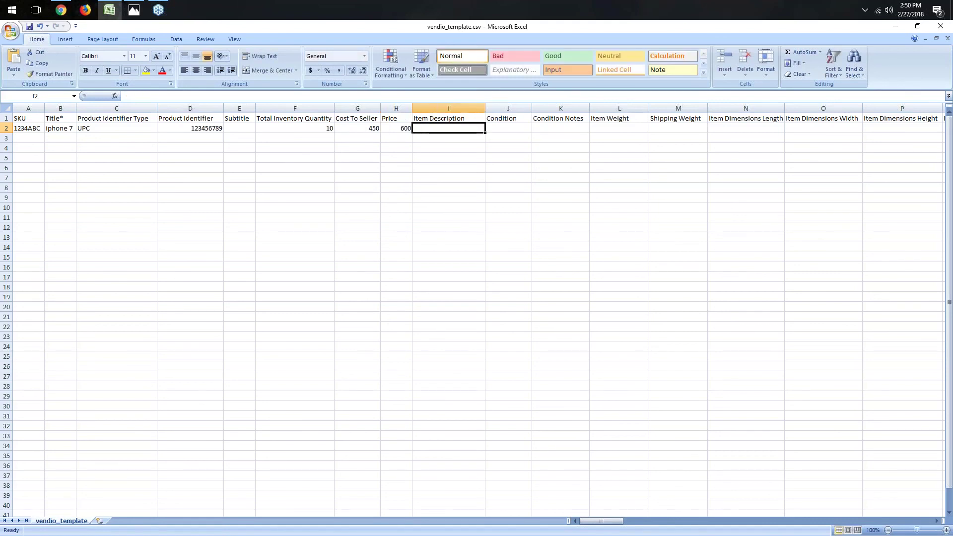
Enter the item description "This is iphone" and the condition New, leaving the condition notes blank
type("This is iphone")
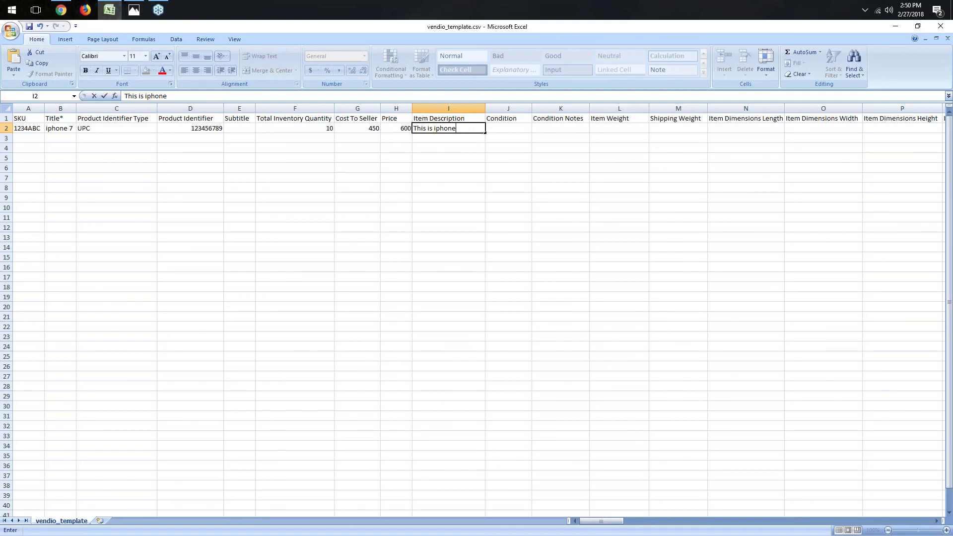
key("Tab")
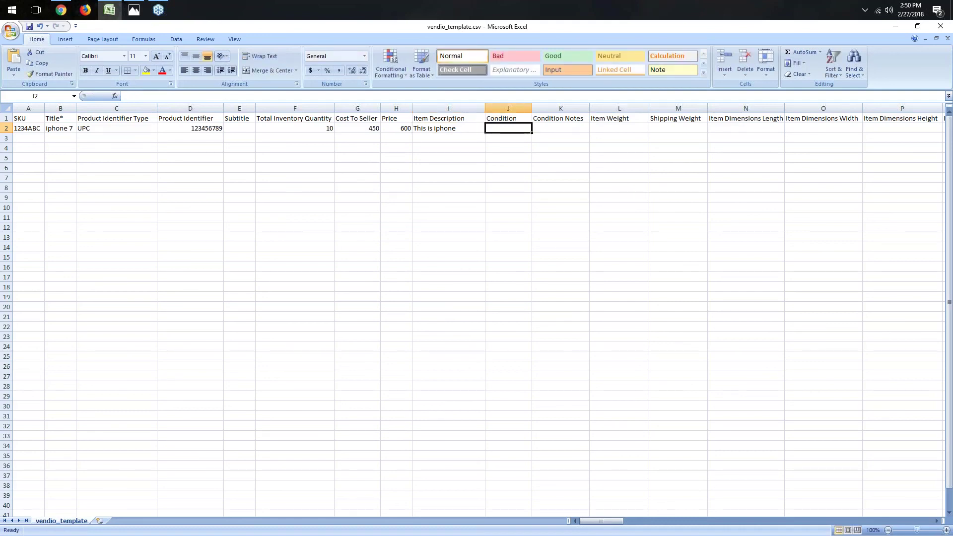
type("New")
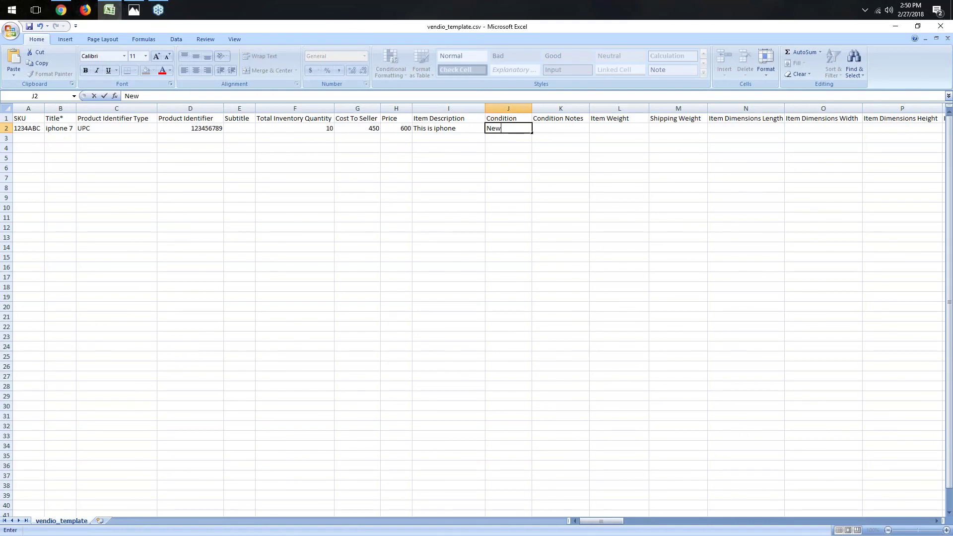
key("Tab")
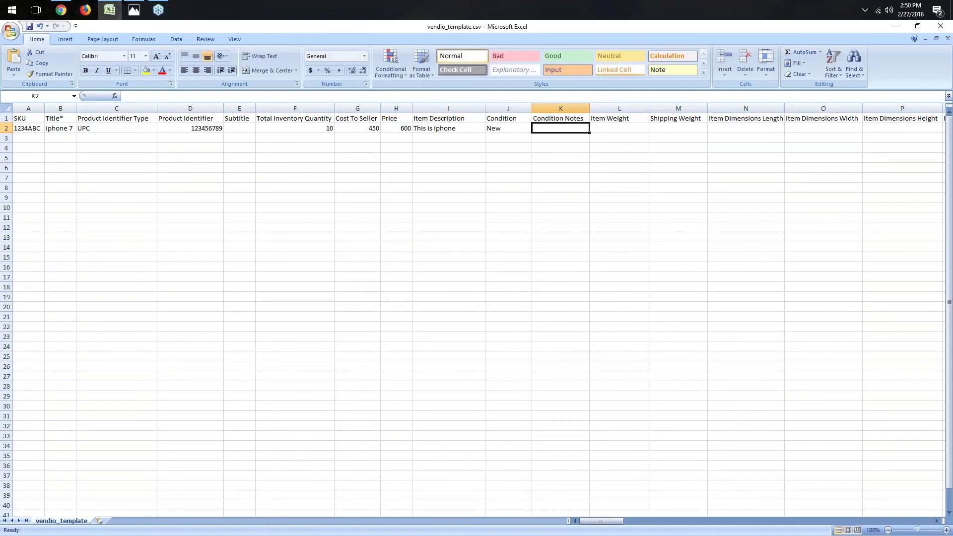
key("Tab")
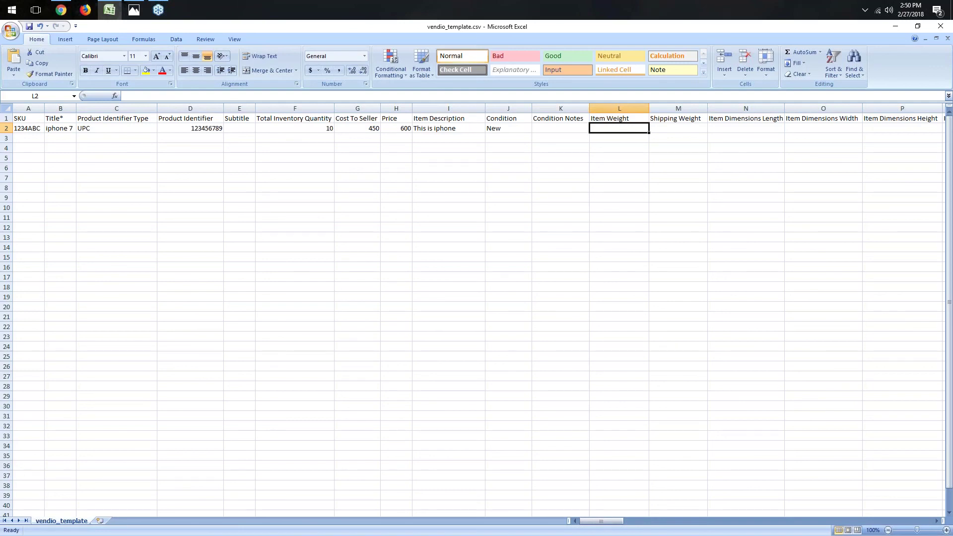
Enter an item weight of 15 and a shipping weight of 20 in the iphone 7 row
type("15")
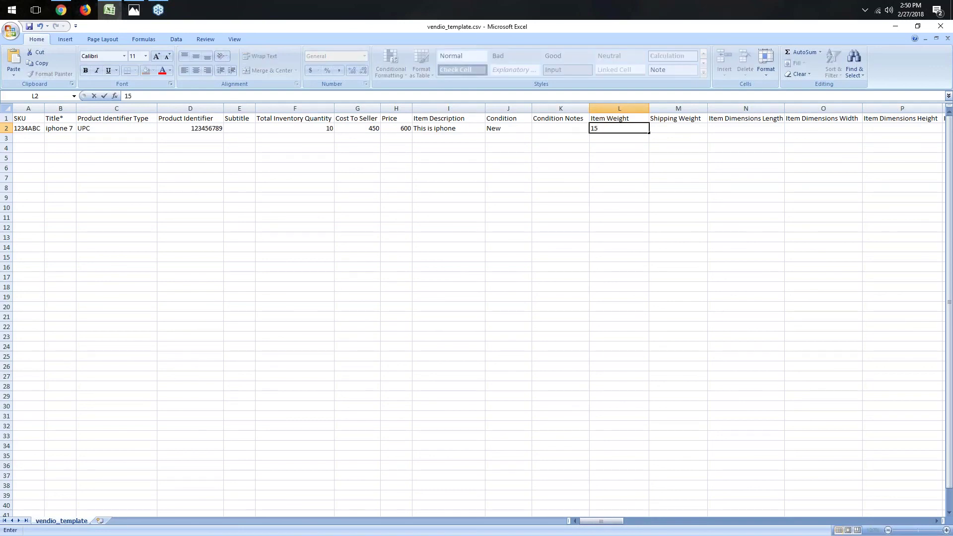
key("Tab")
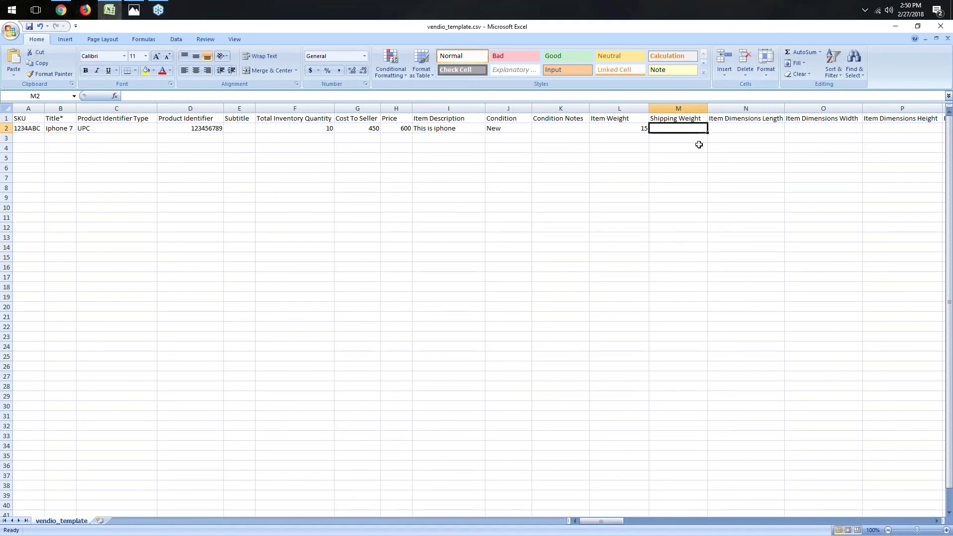
type("20")
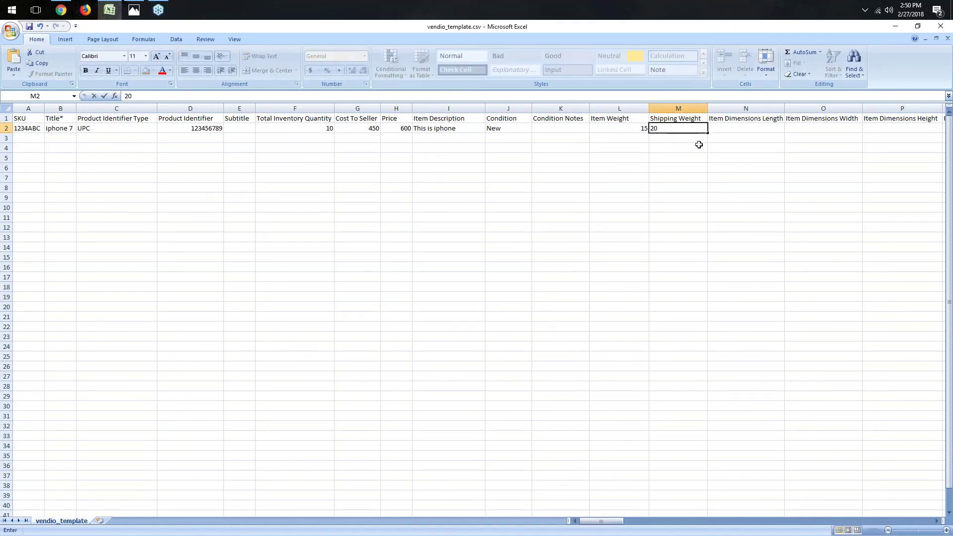
key("Tab")
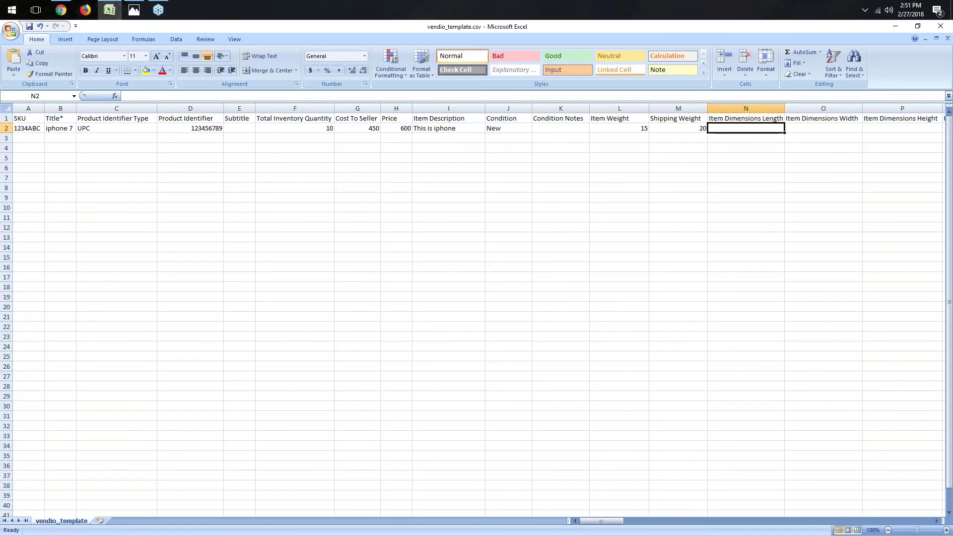
Enter the iphone 7's item dimensions as length 7, width 2 and height 4
type("7")
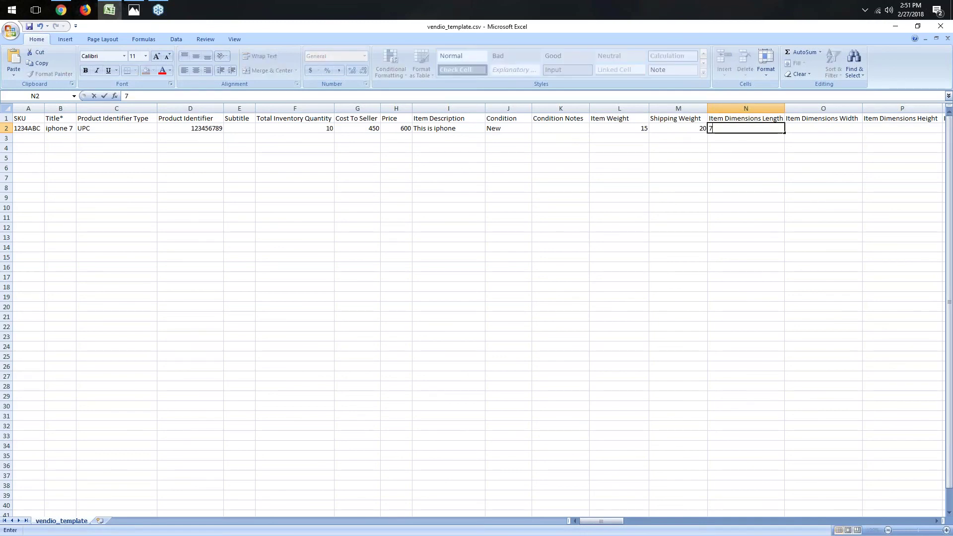
key("Tab")
type("2")
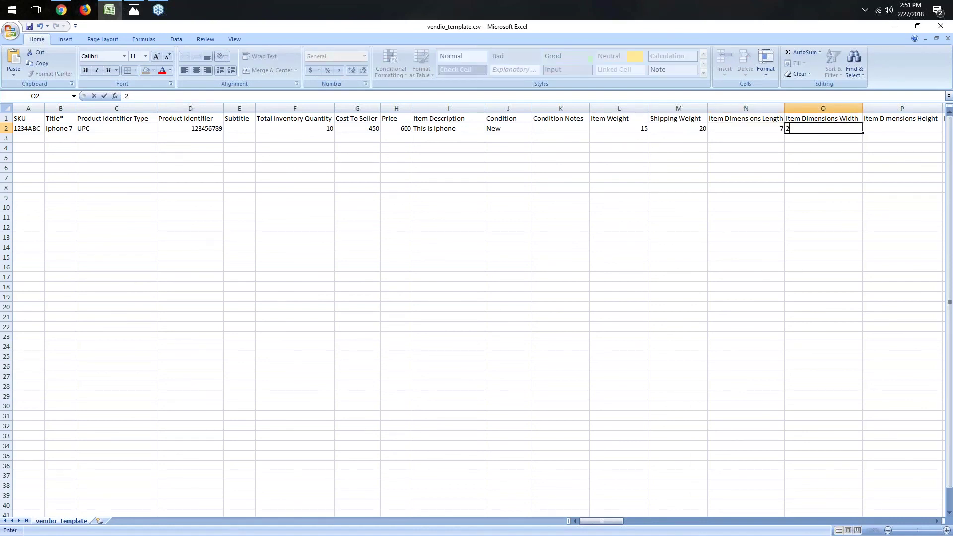
key("Tab")
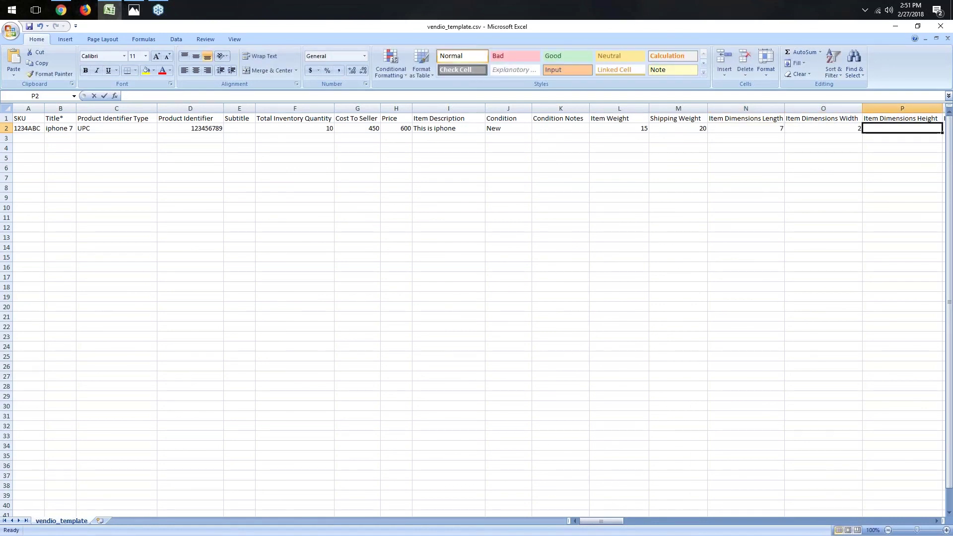
type("4")
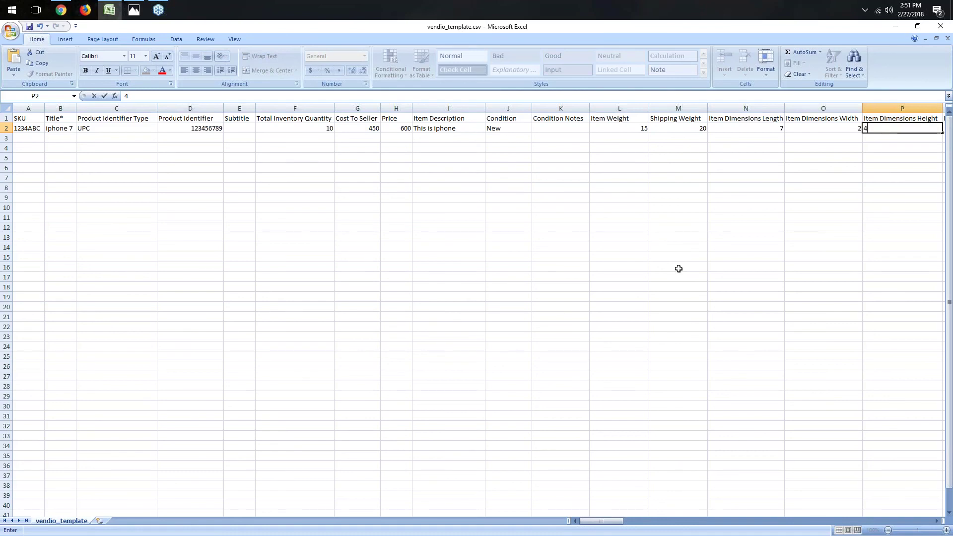
Finish the item height entry and leave the iphone 7's Item Pkg Size and Inventory Folder blank
key("Tab")
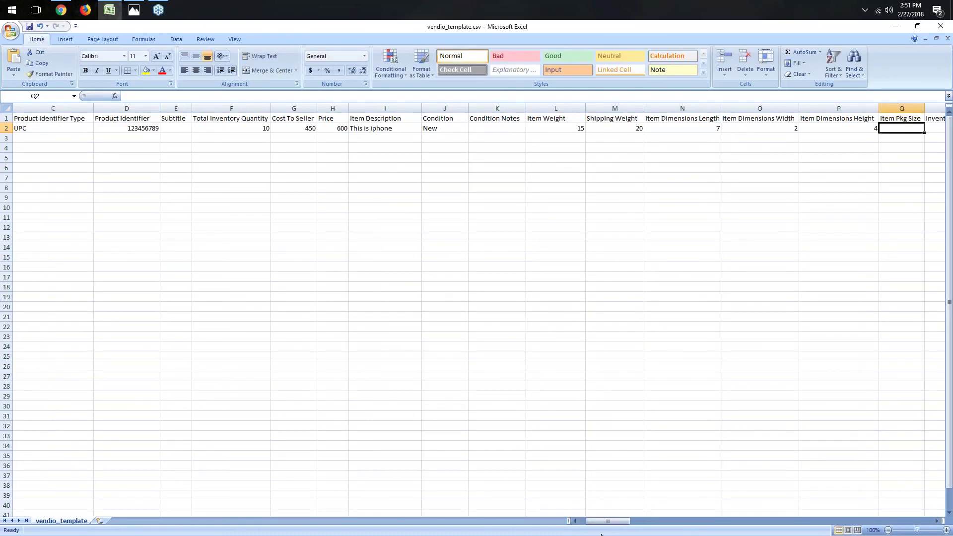
left_click_drag(626, 524, 662, 525)
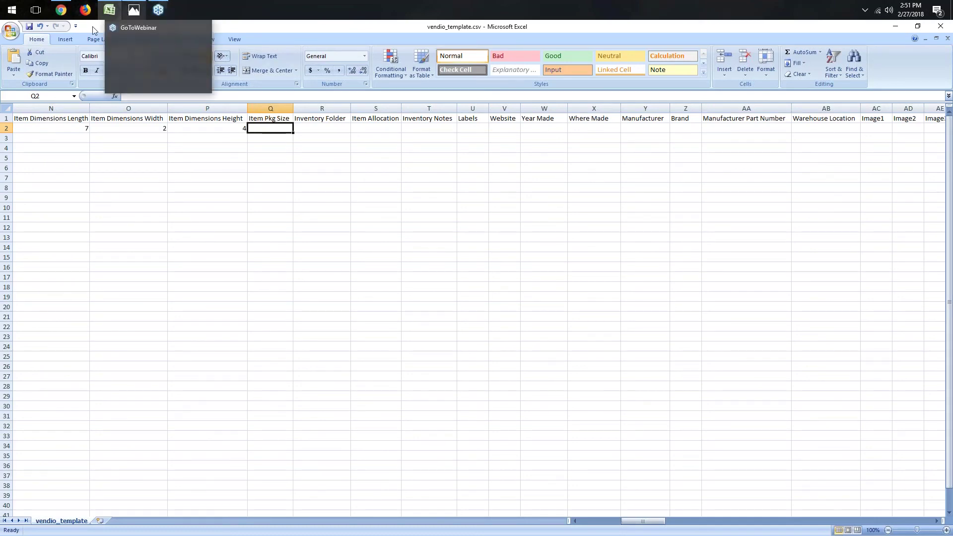
left_click(61, 11)
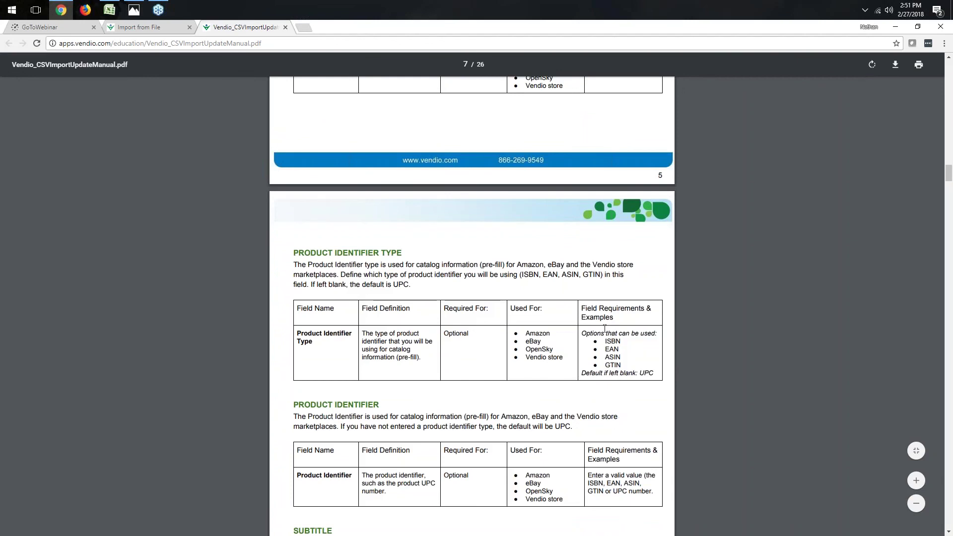
left_click(109, 9)
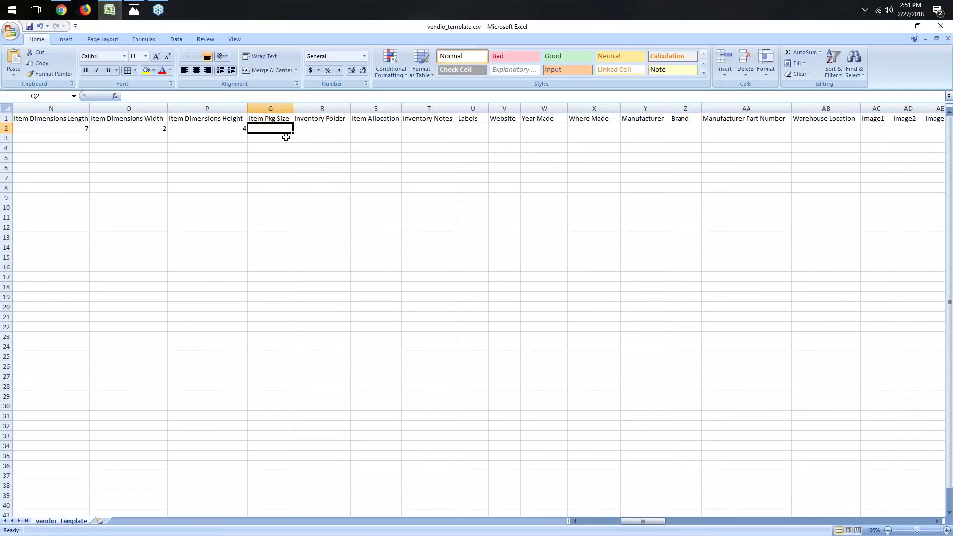
left_click(320, 130)
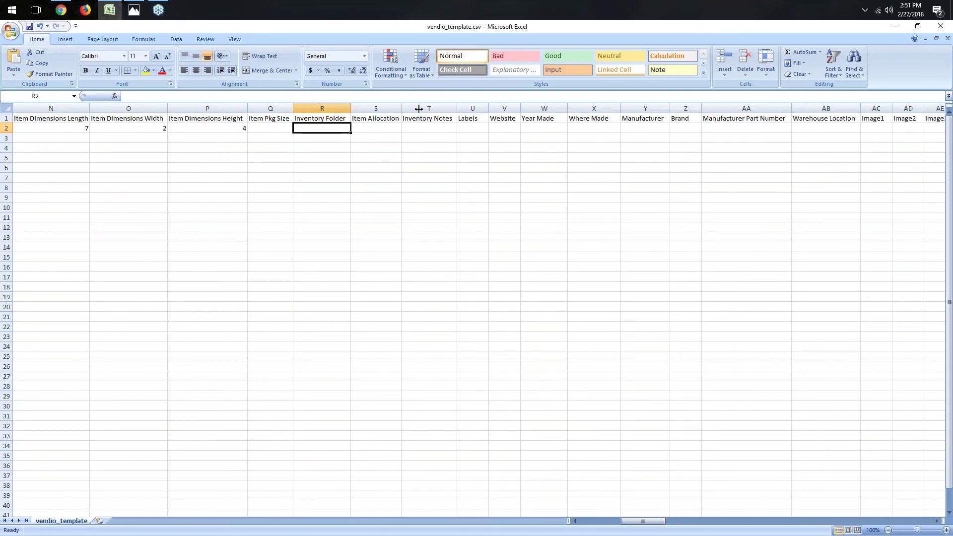
Widen the Item Allocation Strategy column to fit its heading and enter Shared for the iphone 7
double_click(400, 108)
left_click(396, 129)
type("S")
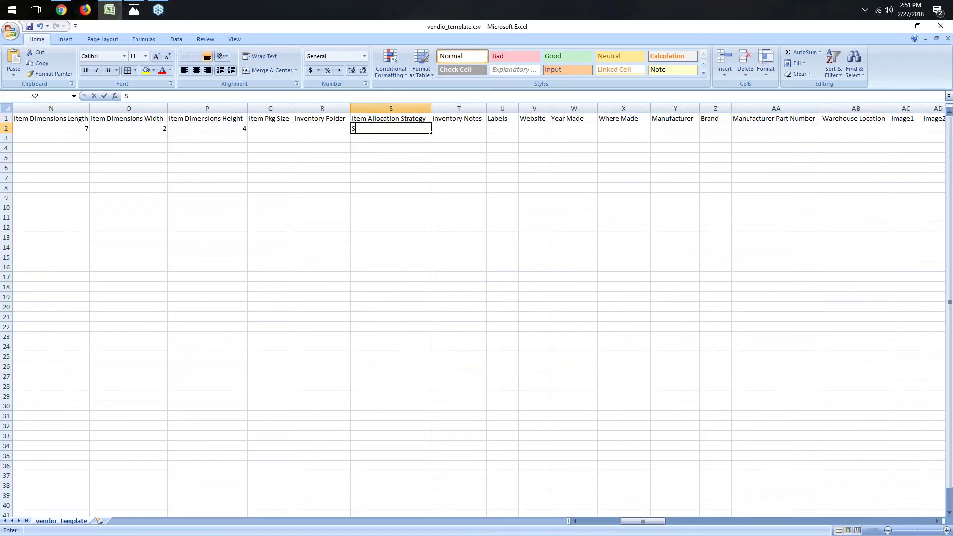
type("hared")
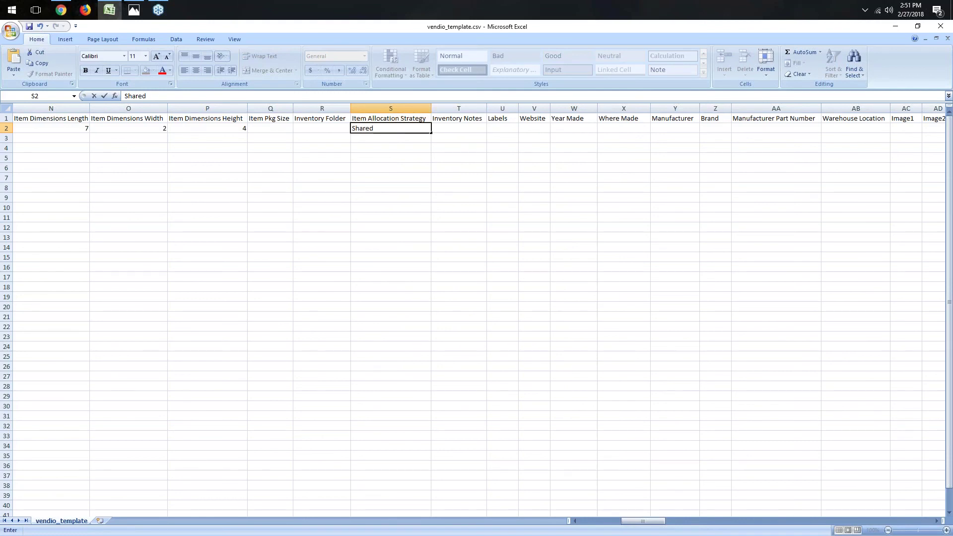
key("Tab")
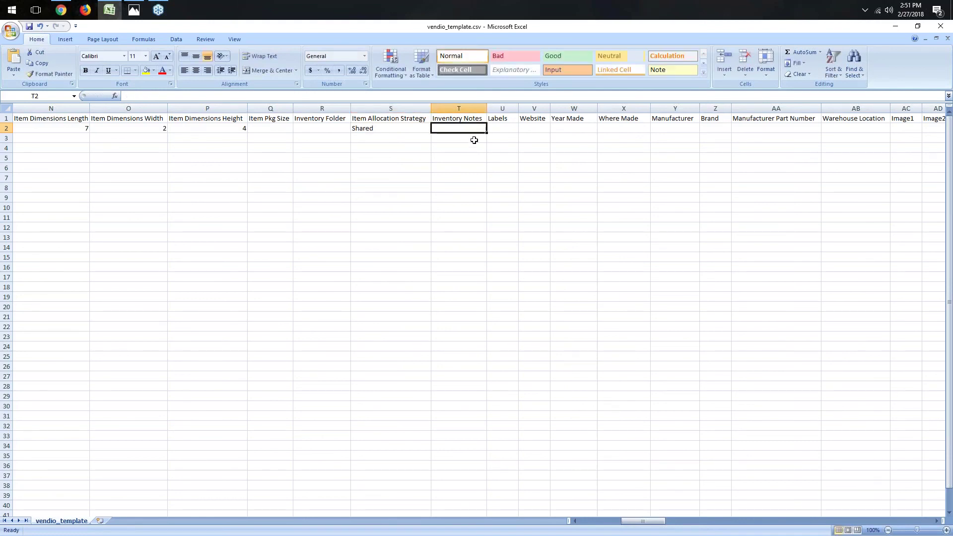
Review the optional Labels, Warehouse Location and Image1 columns without filling them in
left_click(507, 121)
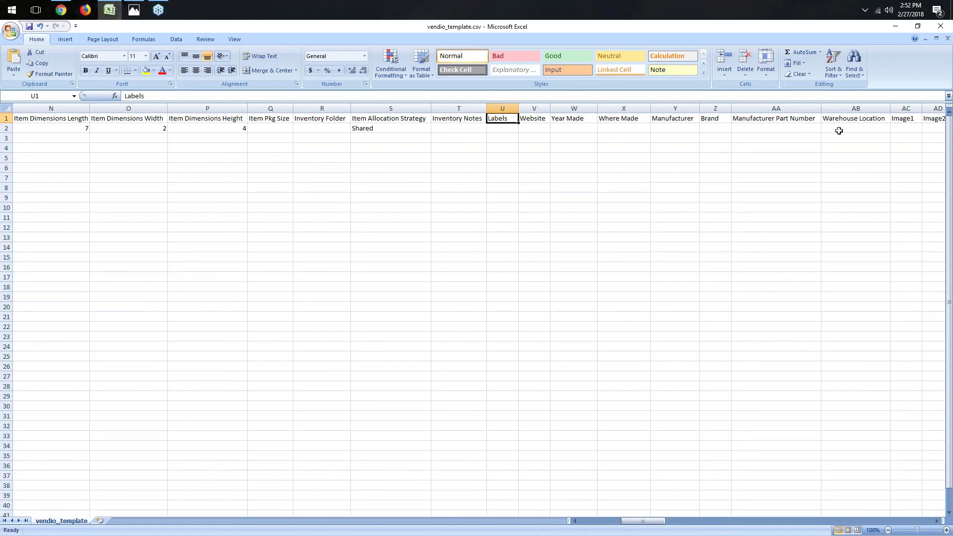
left_click(857, 128)
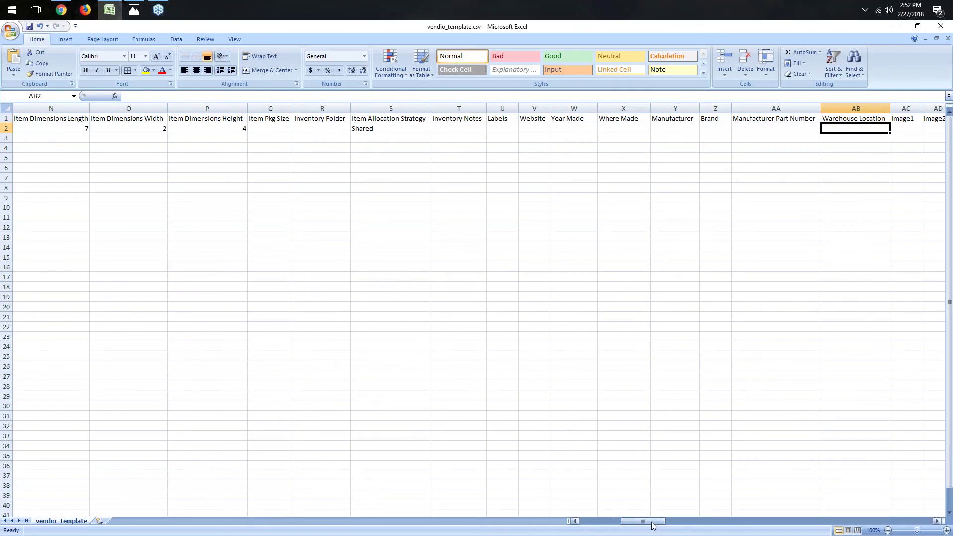
left_click_drag(653, 525, 693, 524)
left_click(222, 119)
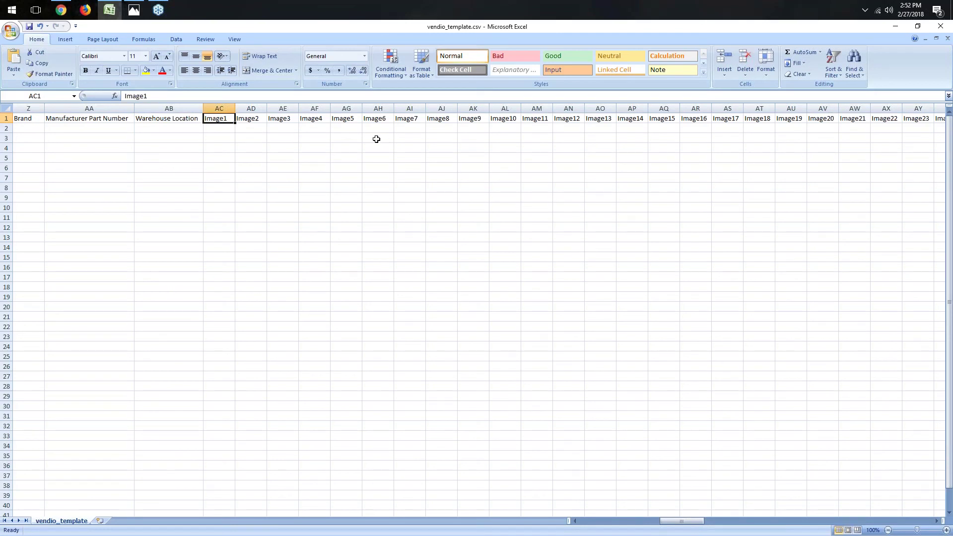
left_click(222, 128)
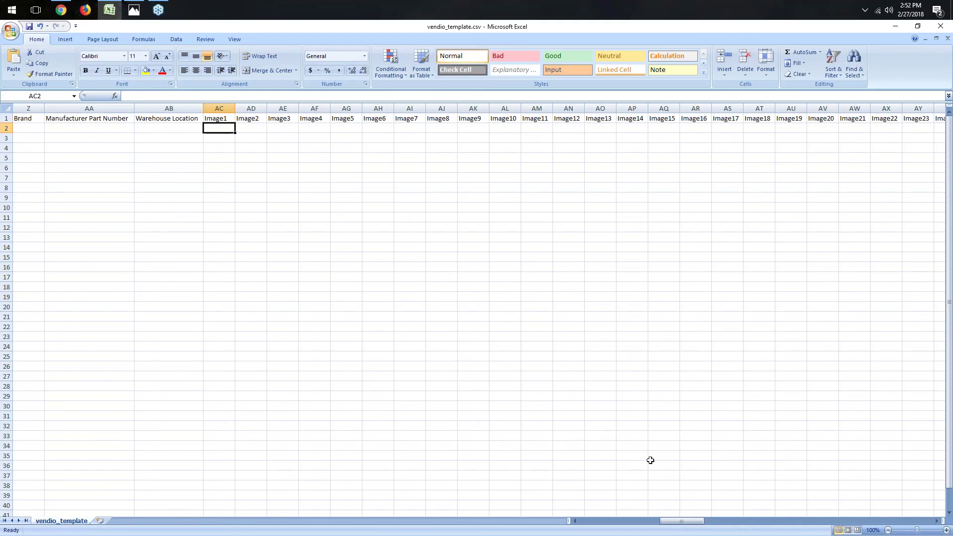
Examine the eBay columns from eBay Site and eBay Userid through the eBay categories, Title on eBay and Listing Format
left_click_drag(676, 521, 804, 524)
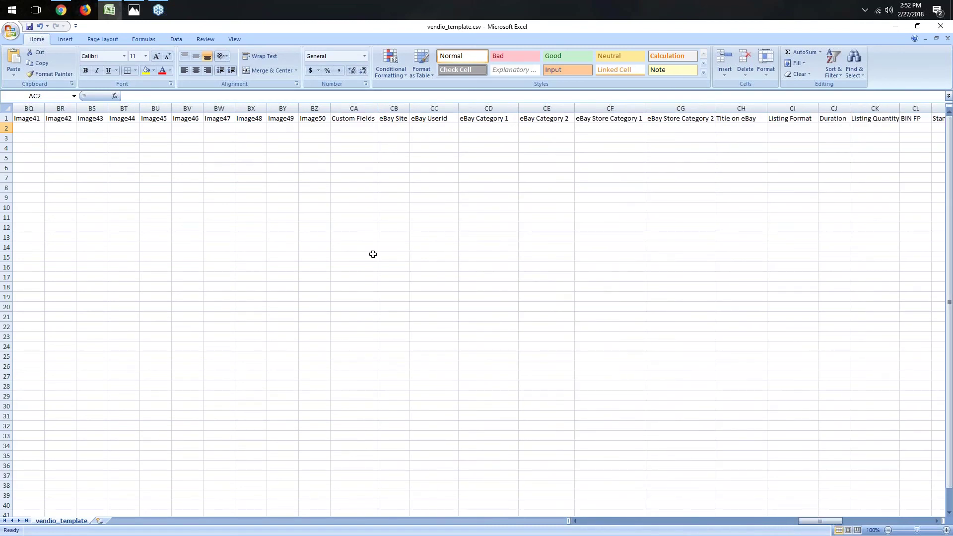
left_click(394, 120)
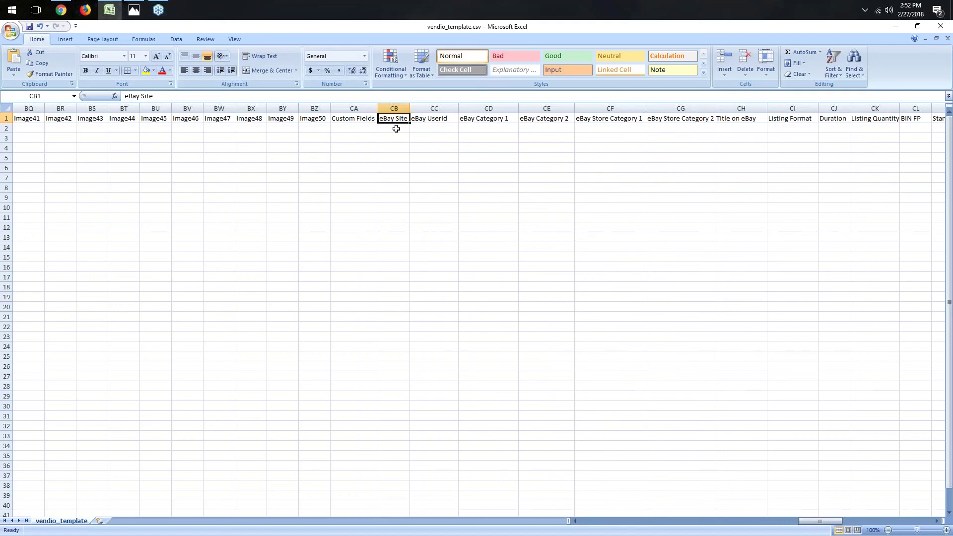
left_click(445, 119)
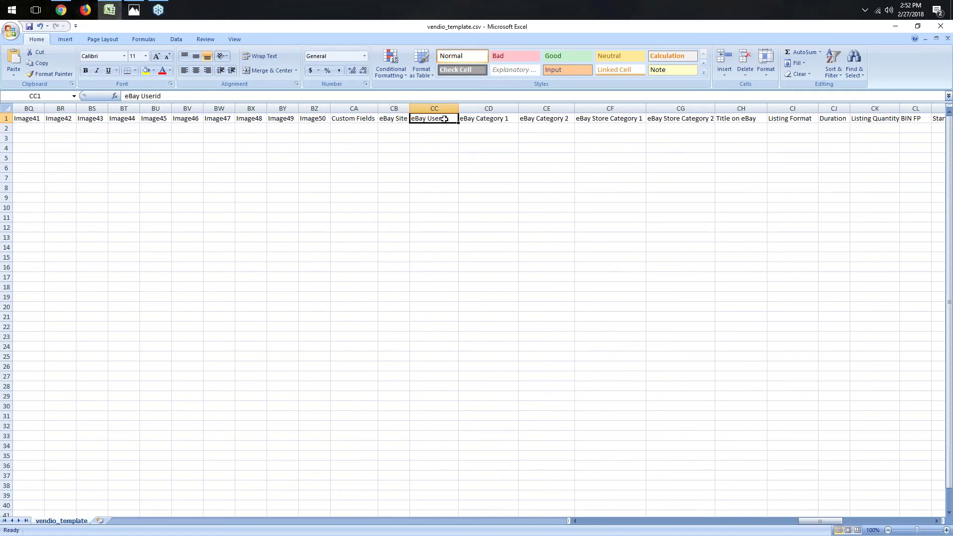
left_click(485, 119)
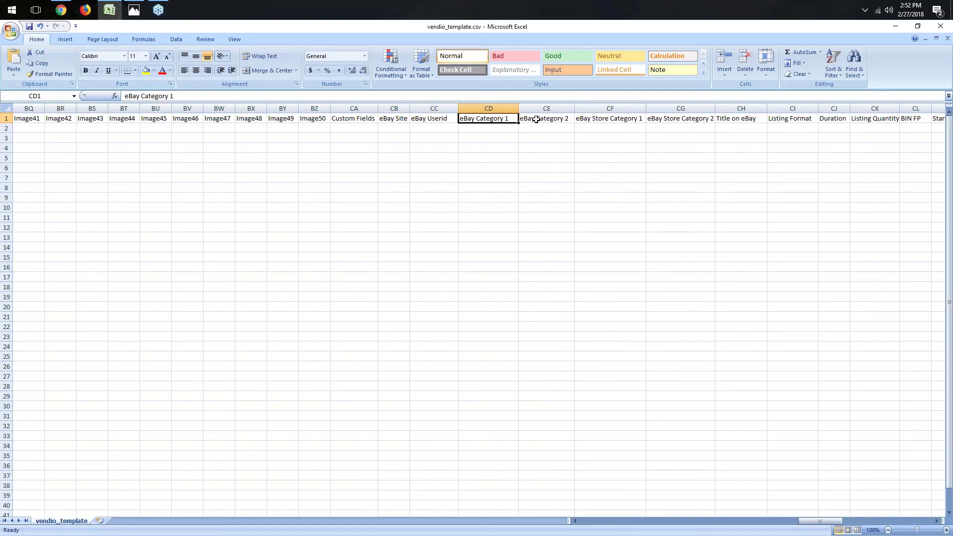
left_click(536, 119)
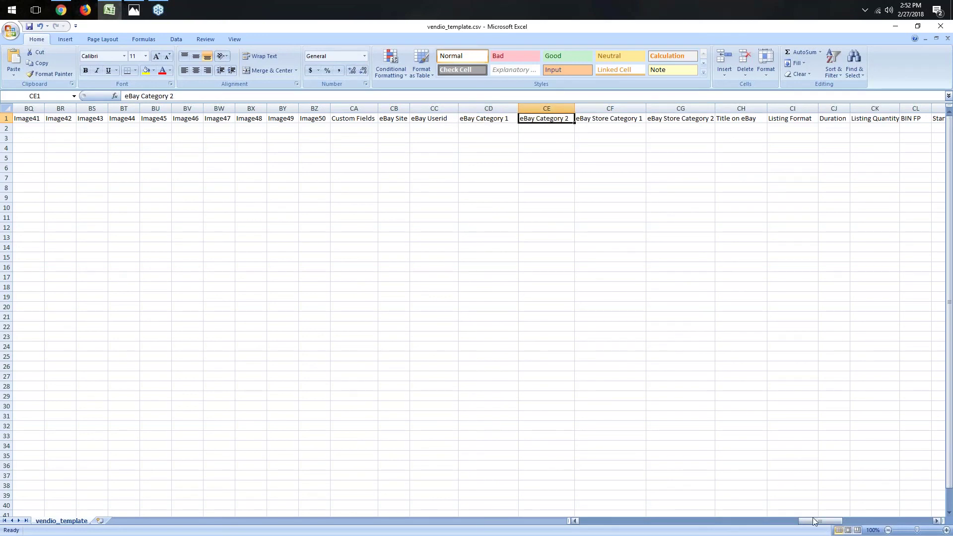
left_click_drag(816, 525, 842, 525)
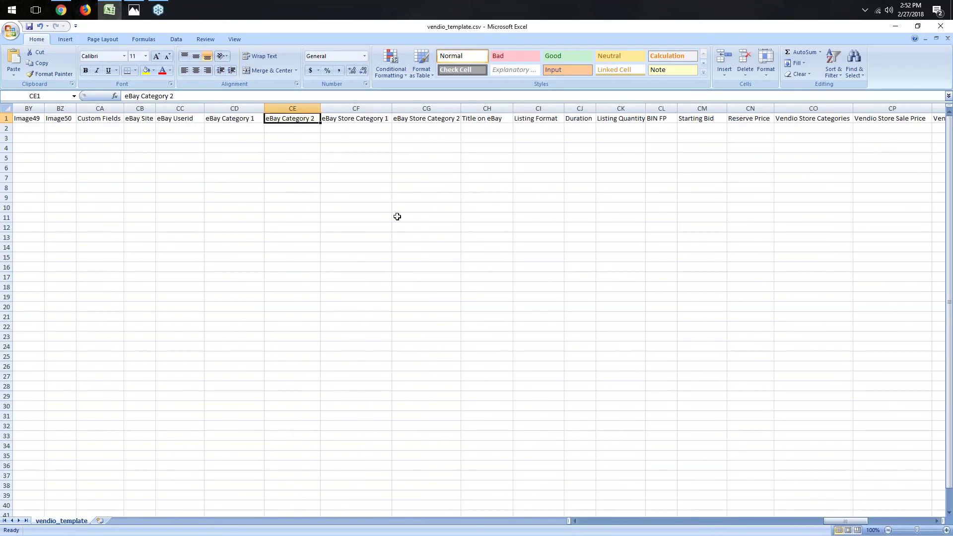
left_click(486, 119)
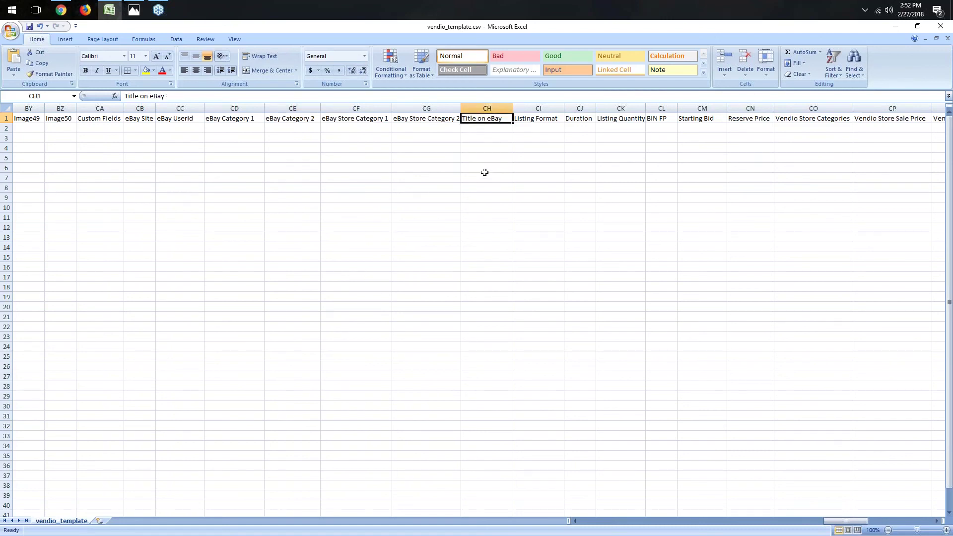
left_click(539, 119)
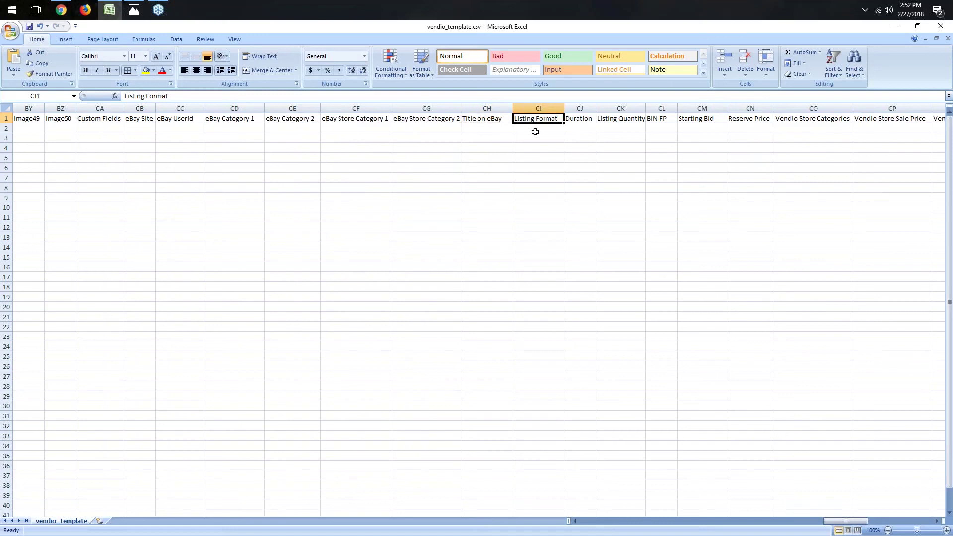
Set the iphone 7's eBay listing Duration to 30
left_click(578, 119)
left_click(580, 130)
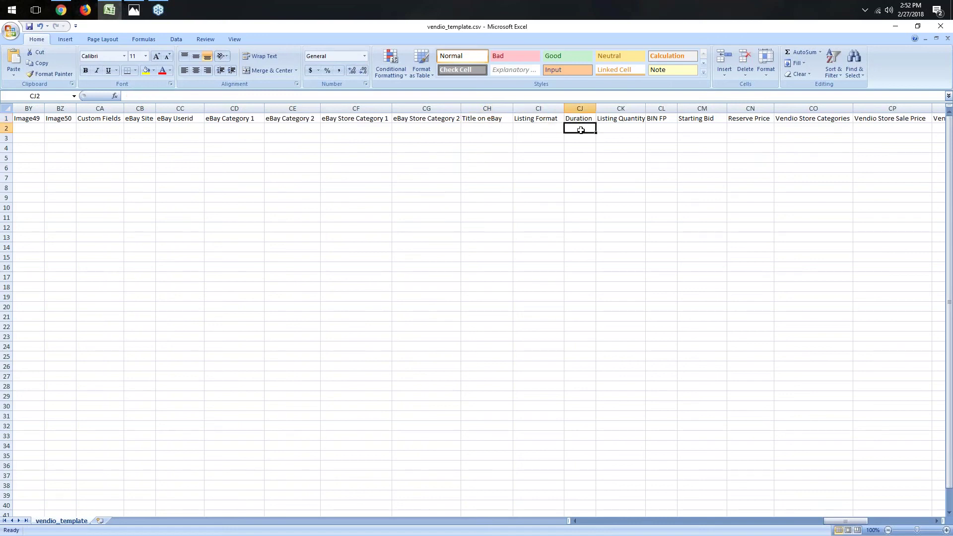
type("30")
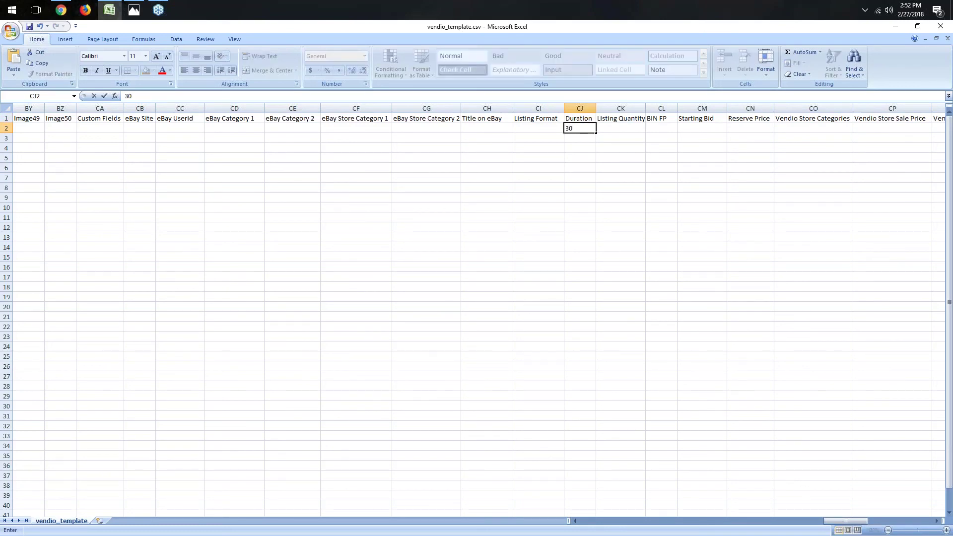
left_click(619, 129)
Examine the Listing Quantity, BIN FP, Starting Bid and Reserve Price columns and the Vendio Store columns through Home Page Featured
left_click(636, 118)
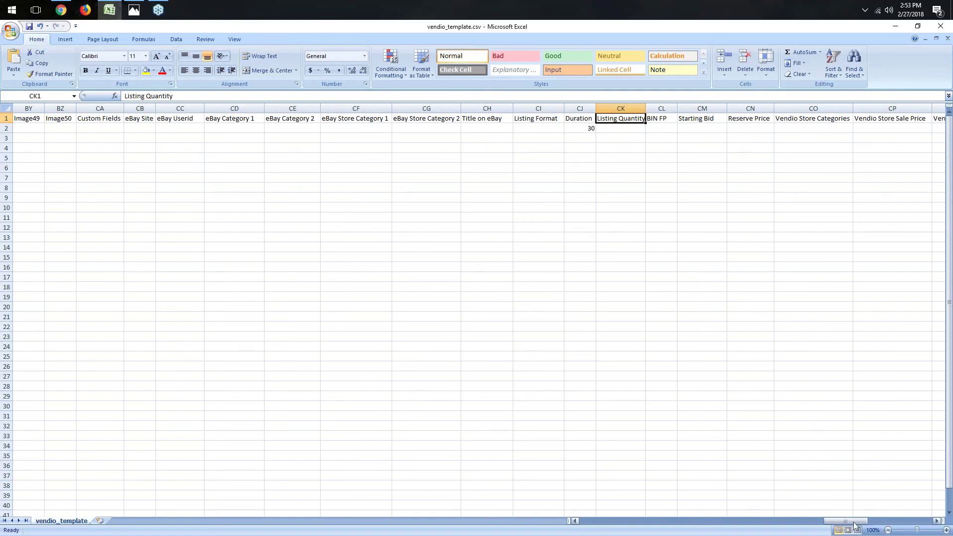
left_click_drag(856, 522, 878, 522)
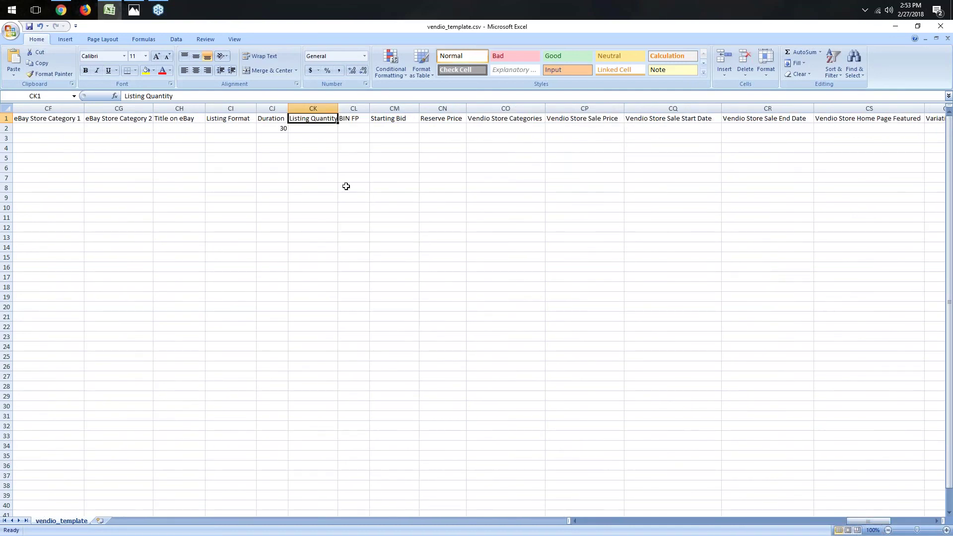
left_click(357, 118)
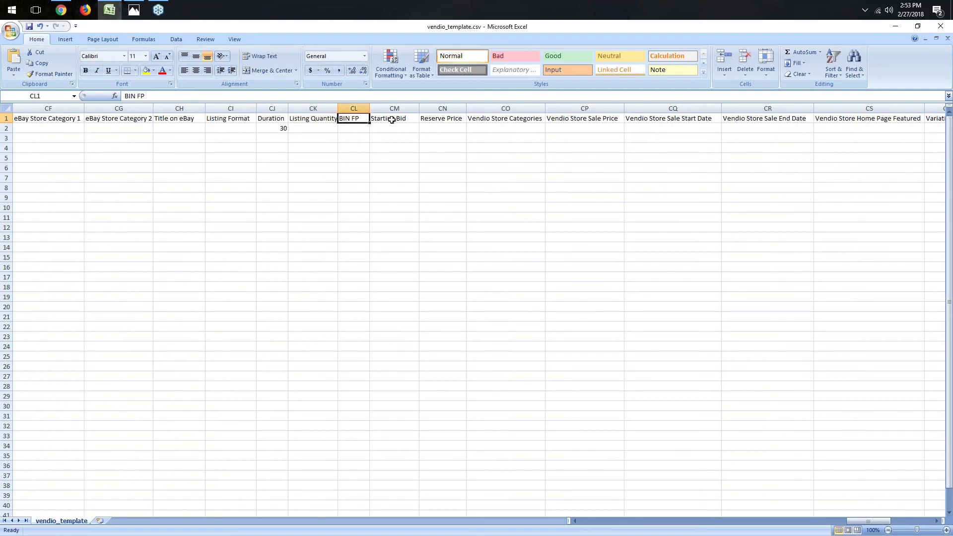
left_click(398, 119)
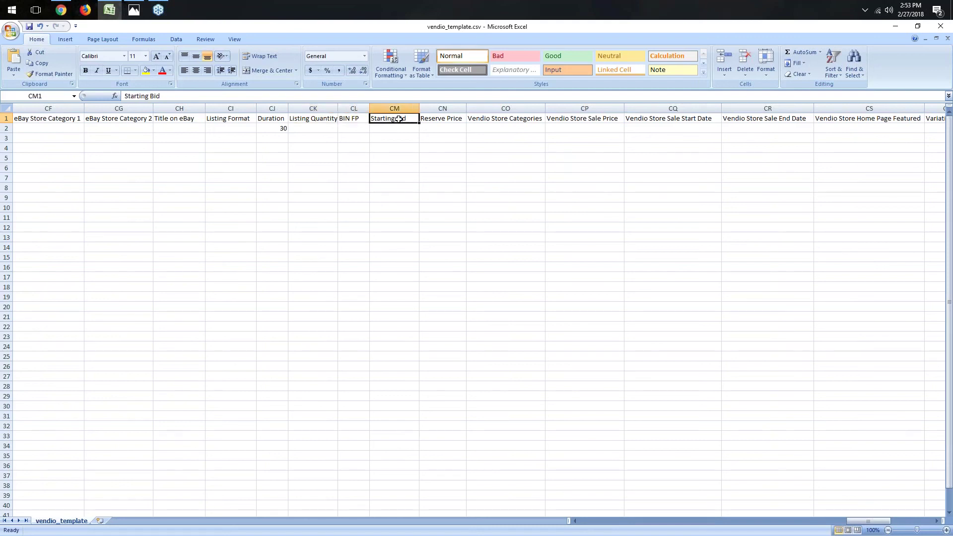
left_click(444, 120)
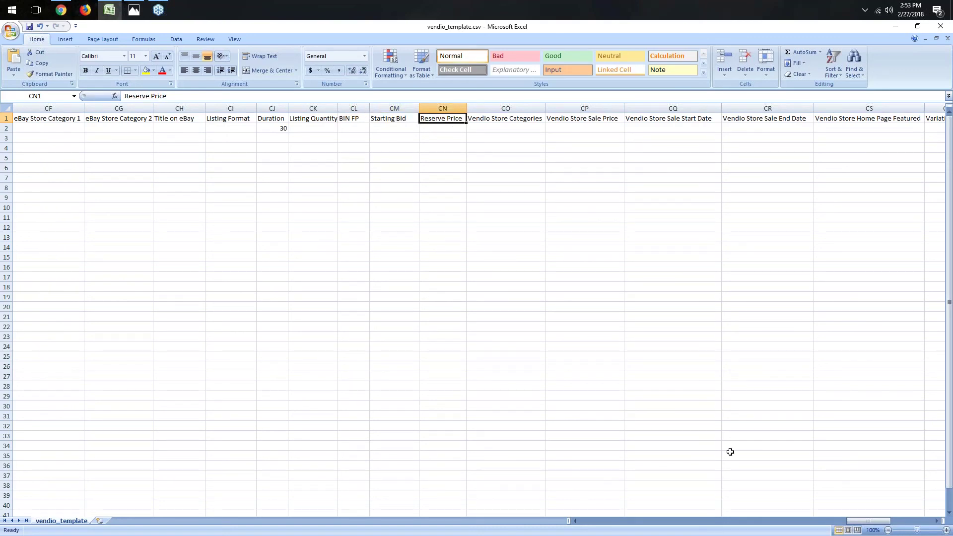
left_click_drag(867, 524, 881, 523)
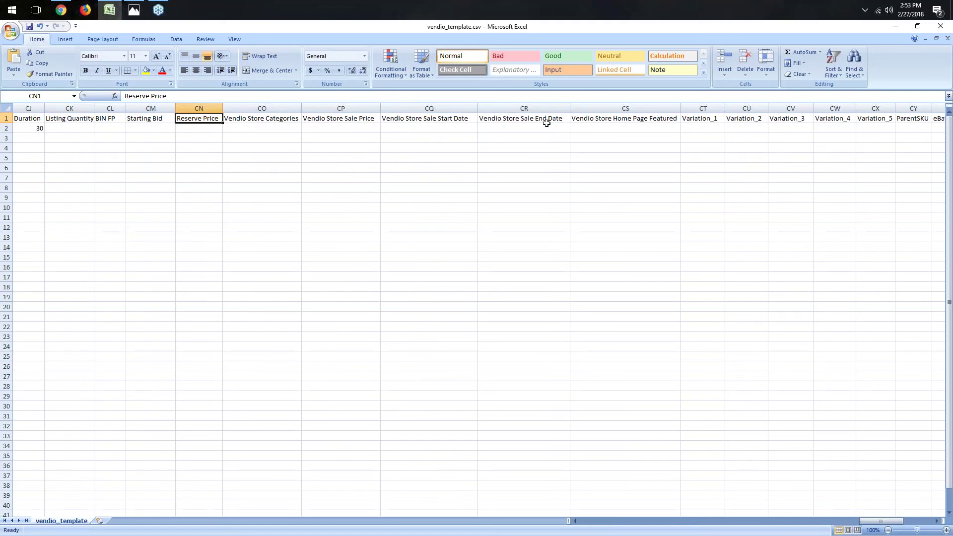
left_click(625, 120)
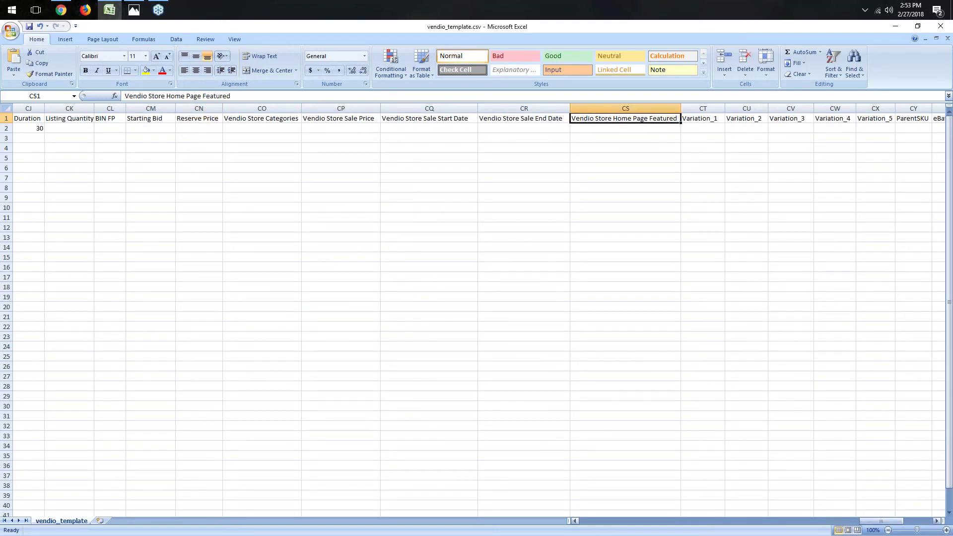
Examine the Variation_1 column and several rows beneath it, plus the ParentSKU and eBay Gallery Image columns
left_click_drag(879, 521, 902, 524)
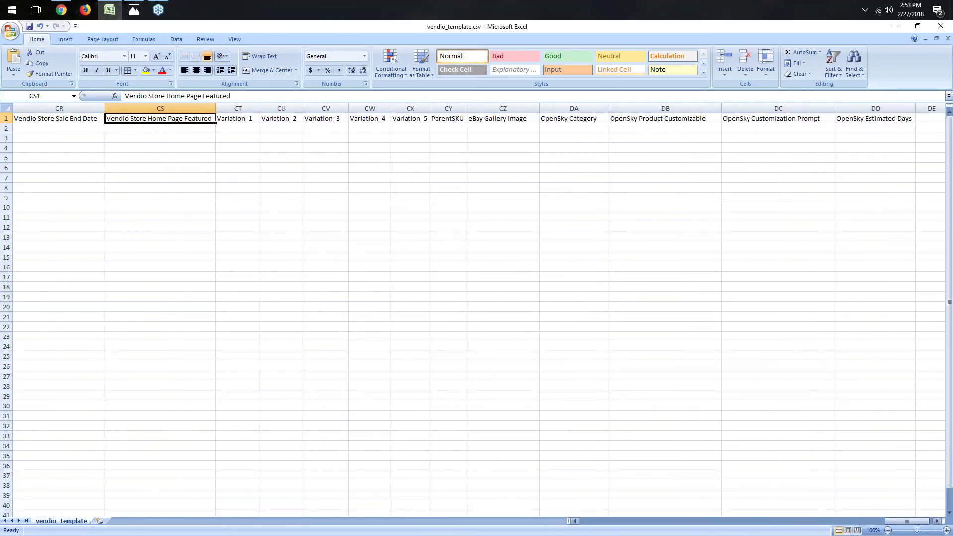
left_click(246, 119)
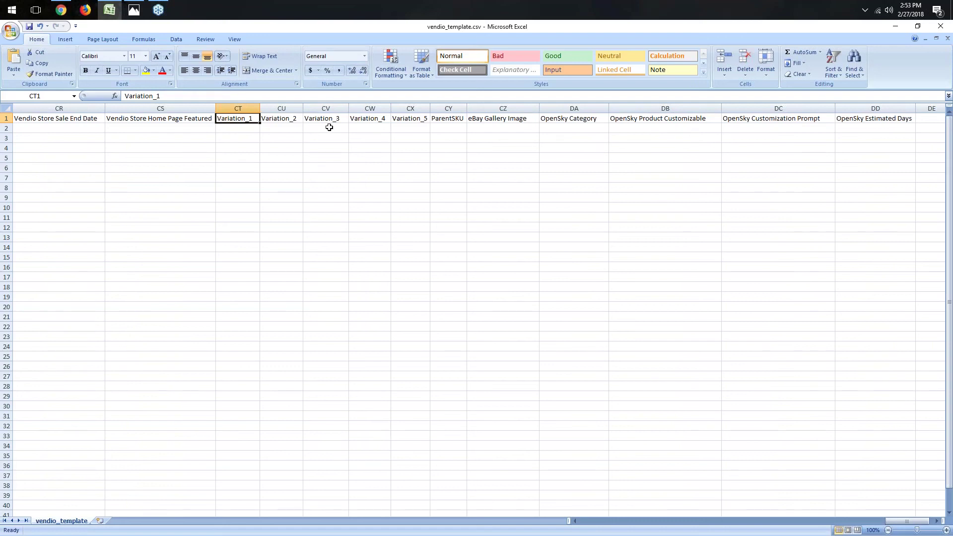
left_click(247, 129)
left_click(246, 138)
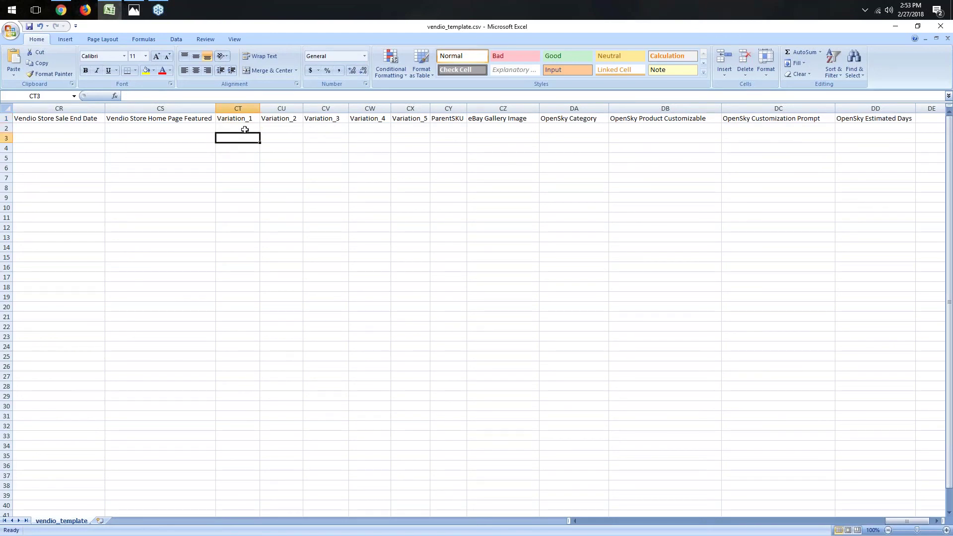
left_click(245, 148)
left_click(245, 159)
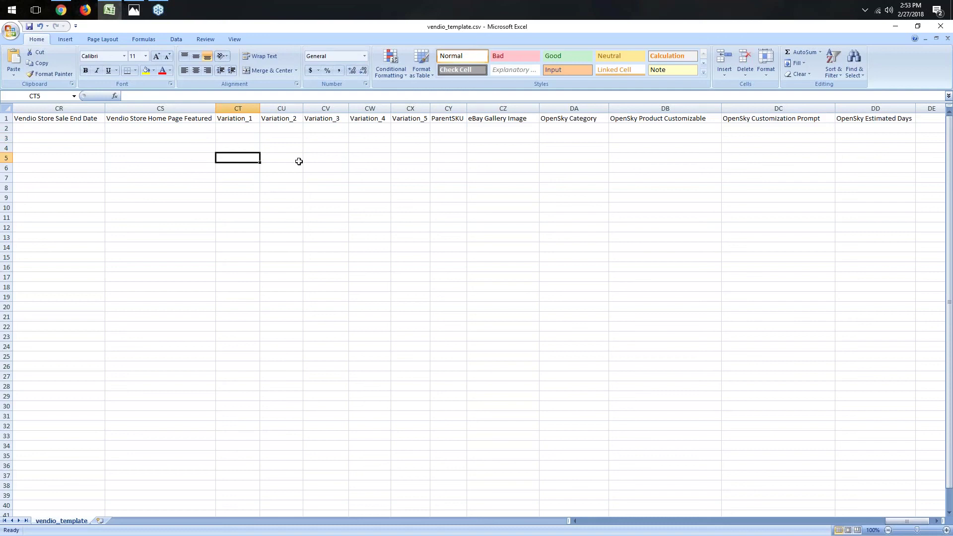
left_click(450, 119)
left_click(457, 129)
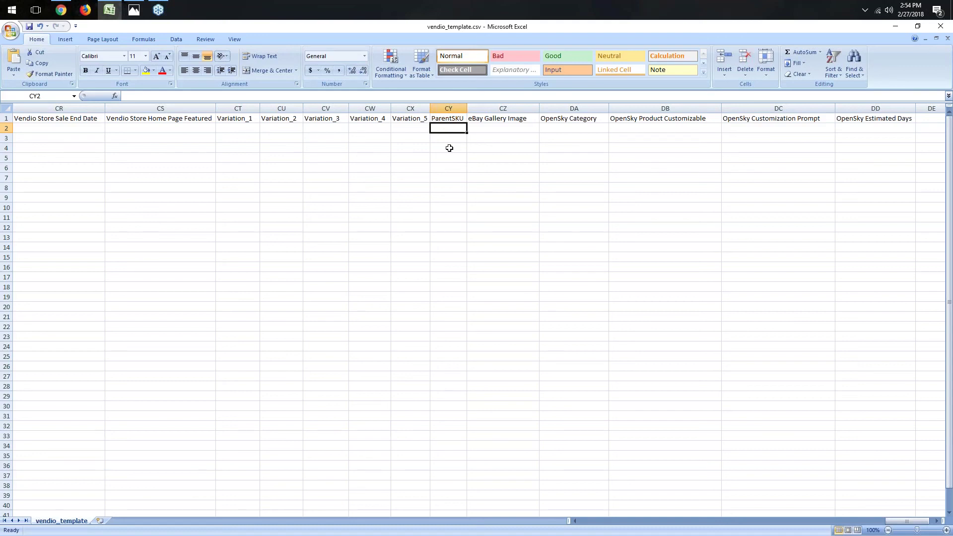
left_click(510, 128)
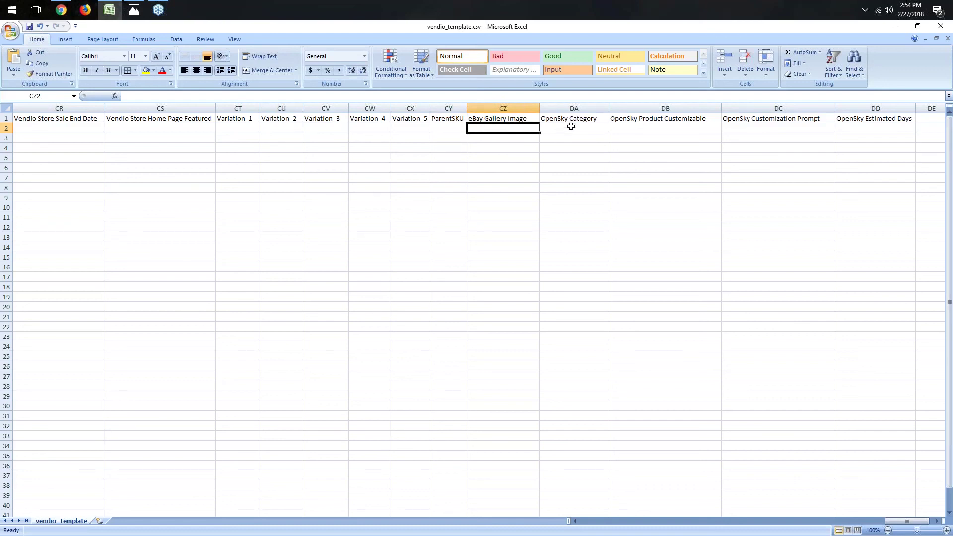
Examine the OpenSky columns from OpenSky Category through OpenSky Estimated Days and the empty columns after them
left_click(586, 118)
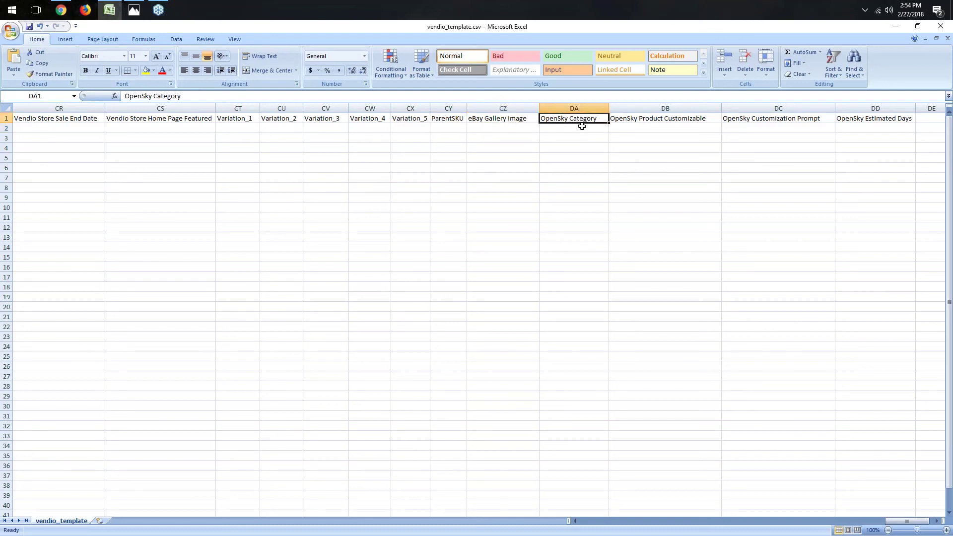
left_click(671, 119)
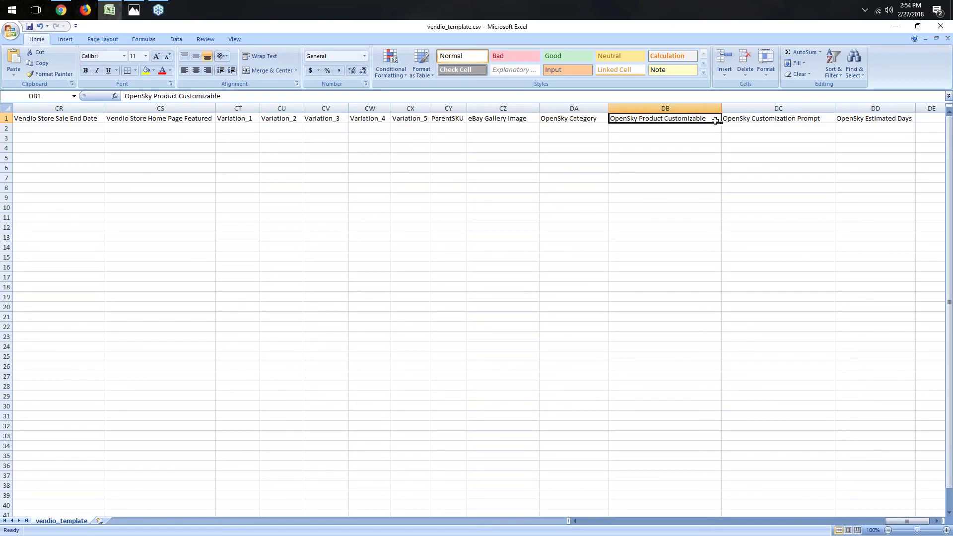
left_click(760, 121)
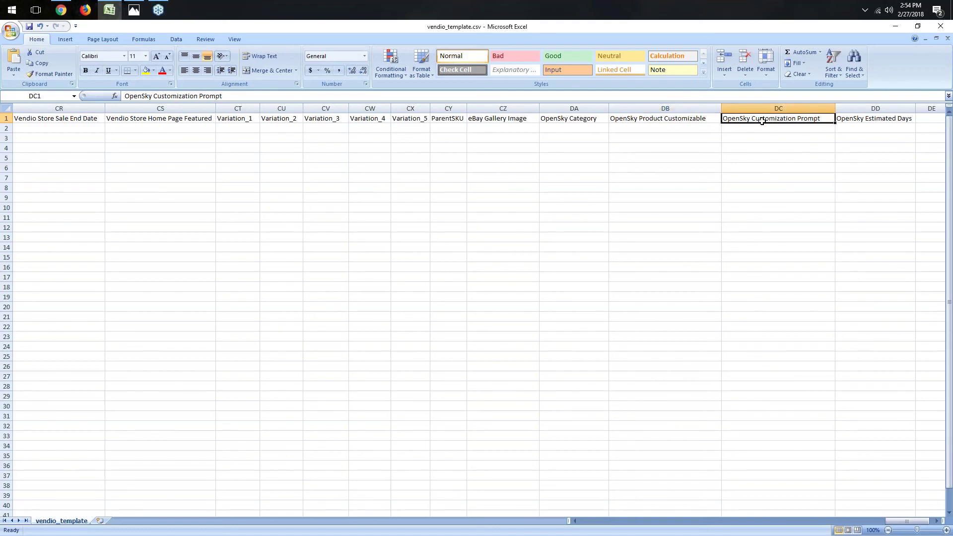
left_click(877, 119)
left_click(937, 521)
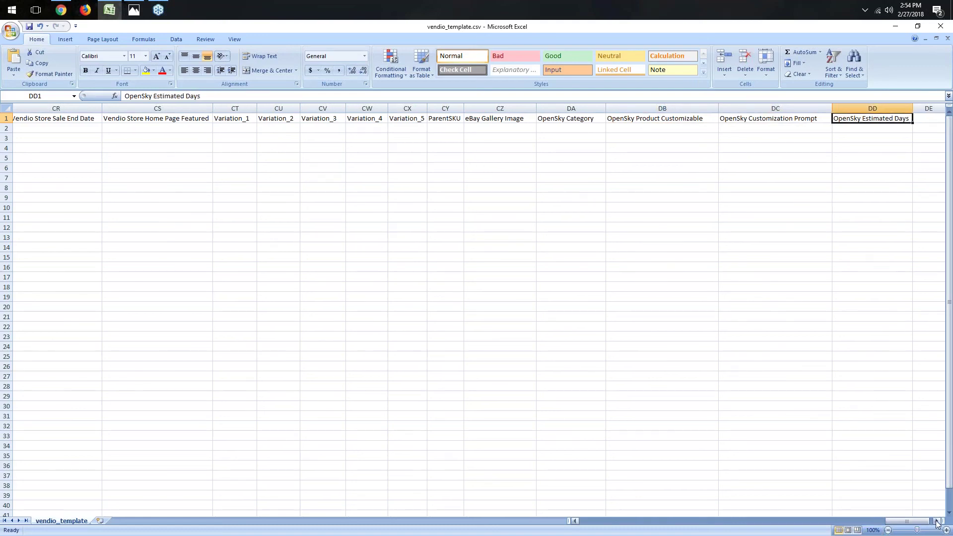
left_click(937, 521)
left_click(936, 521)
left_click(936, 521)
left_click(936, 521)
left_click(937, 521)
left_click(937, 521)
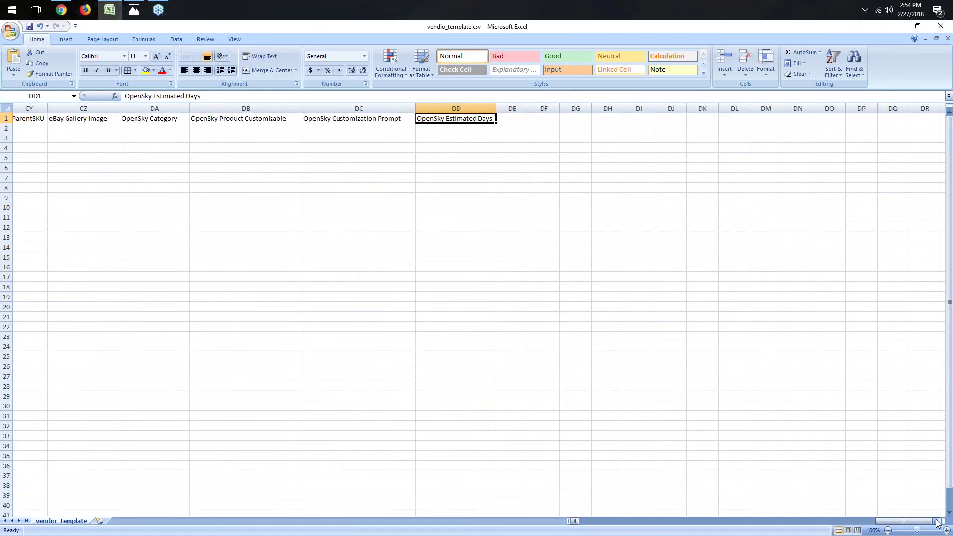
left_click(937, 521)
left_click(937, 521)
left_click(937, 521)
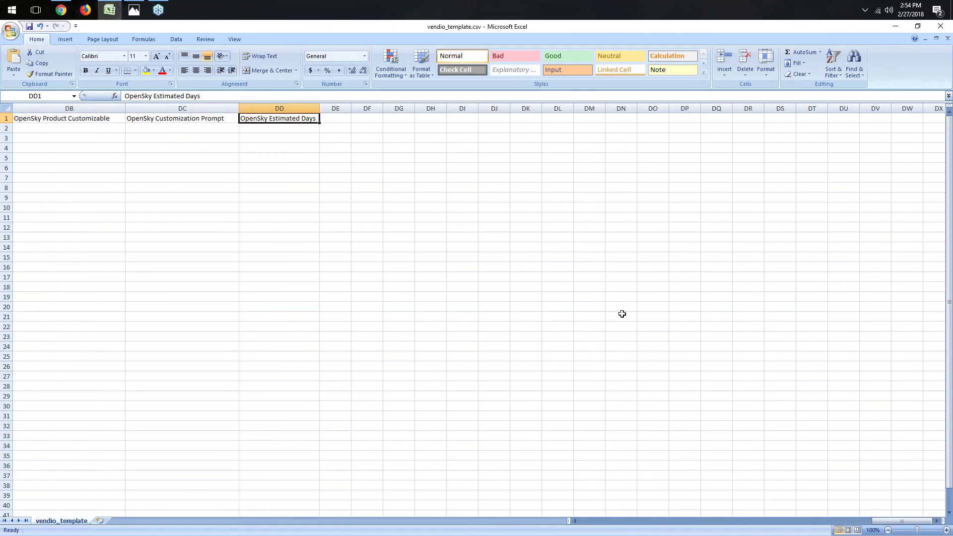
Add a Brand column after OpenSky Estimated Days and enter Apple as the iphone 7's brand
left_click(339, 117)
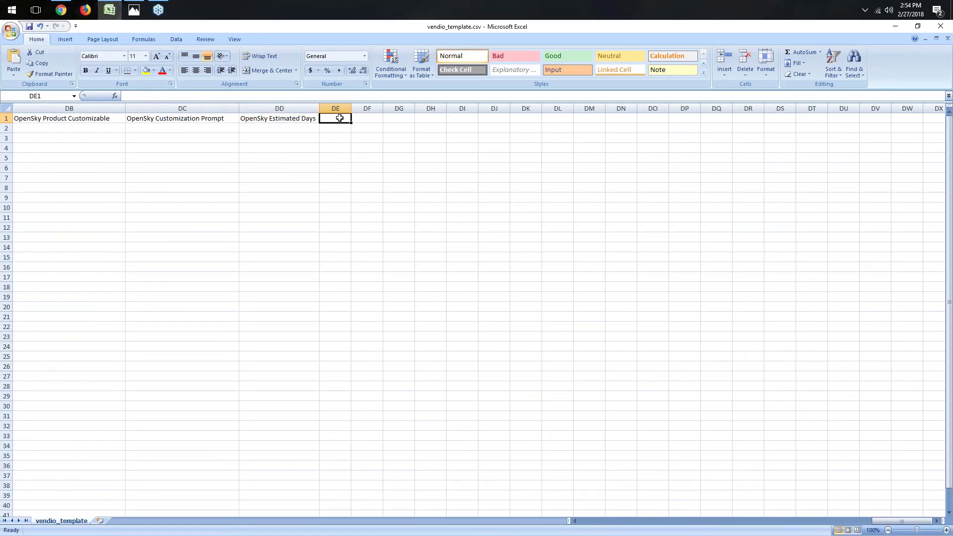
left_click(944, 41)
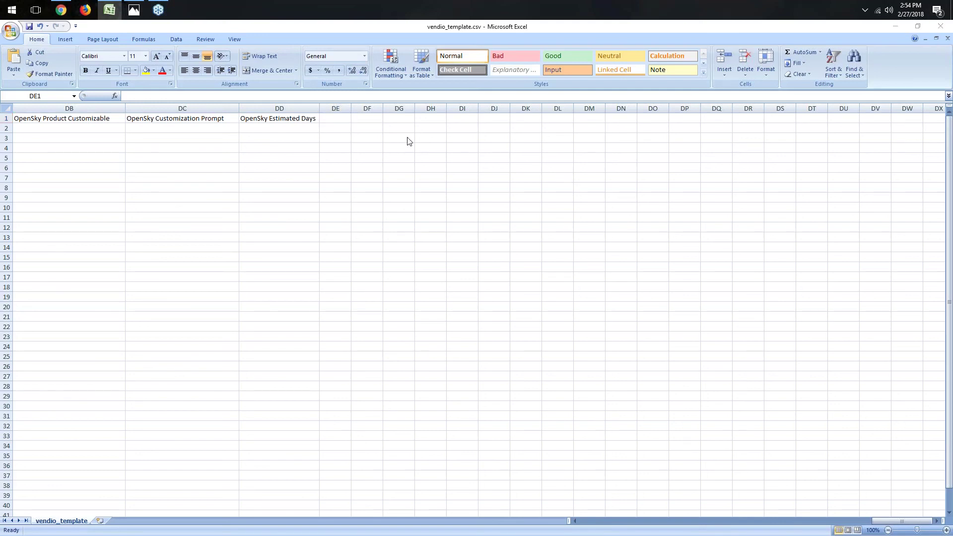
left_click(349, 118)
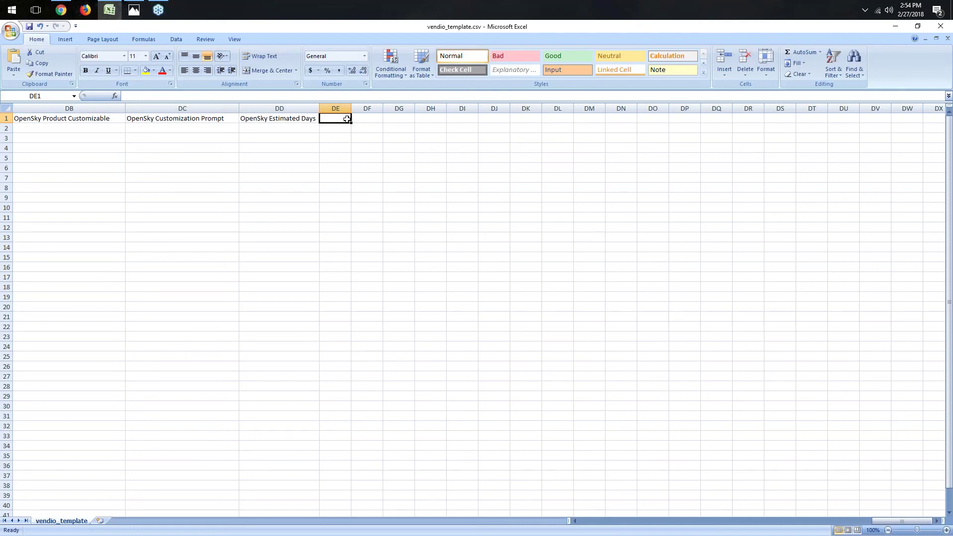
type("Bra")
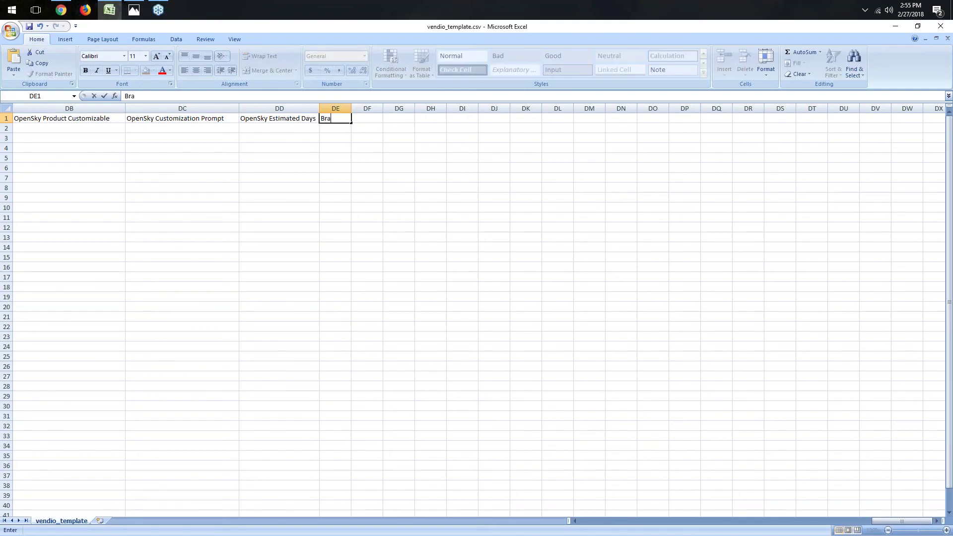
type("nd")
key("Return")
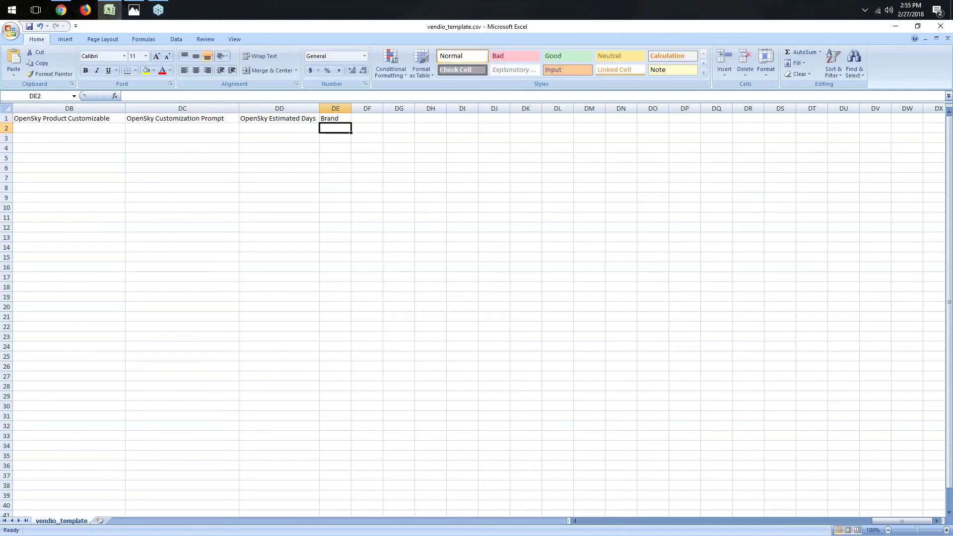
type("Apple")
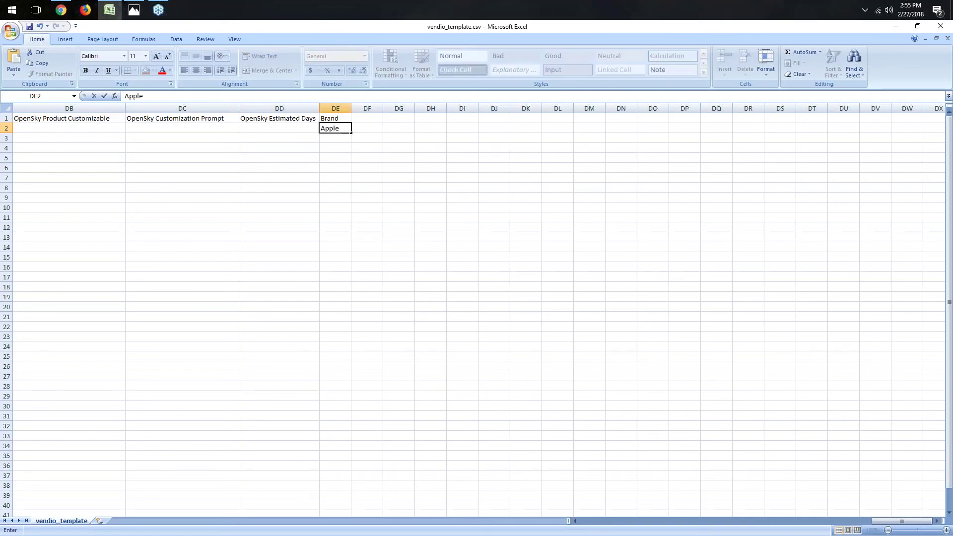
left_click(332, 141)
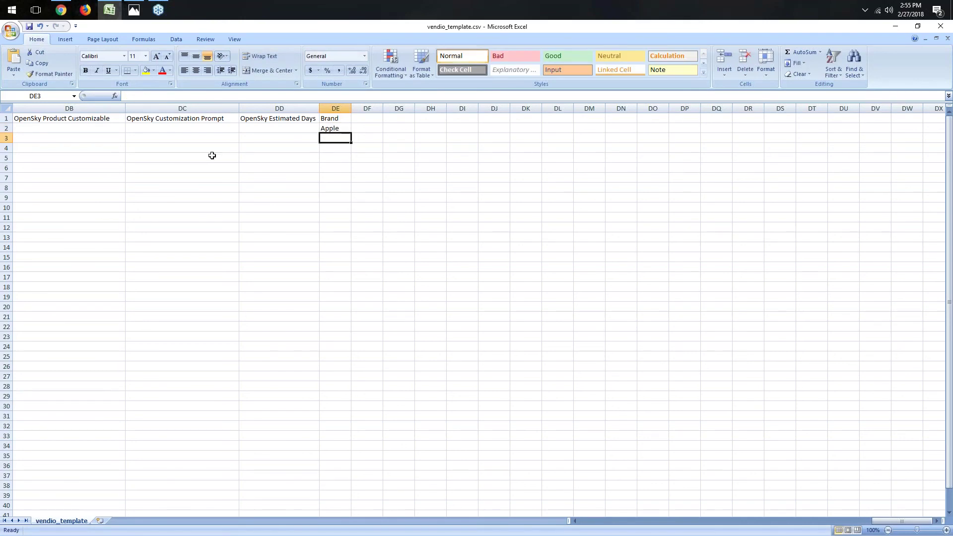
left_click(336, 148)
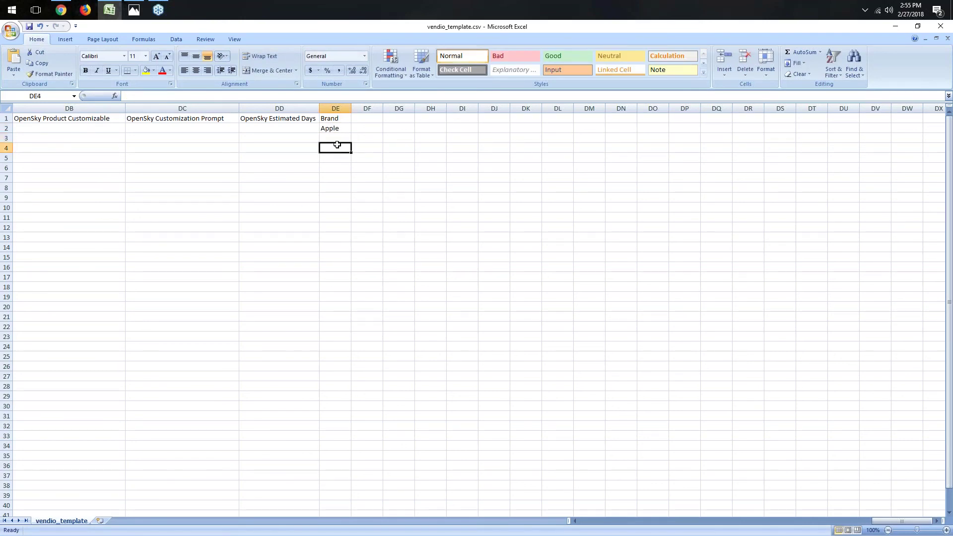
left_click(338, 158)
left_click(338, 168)
left_click(335, 180)
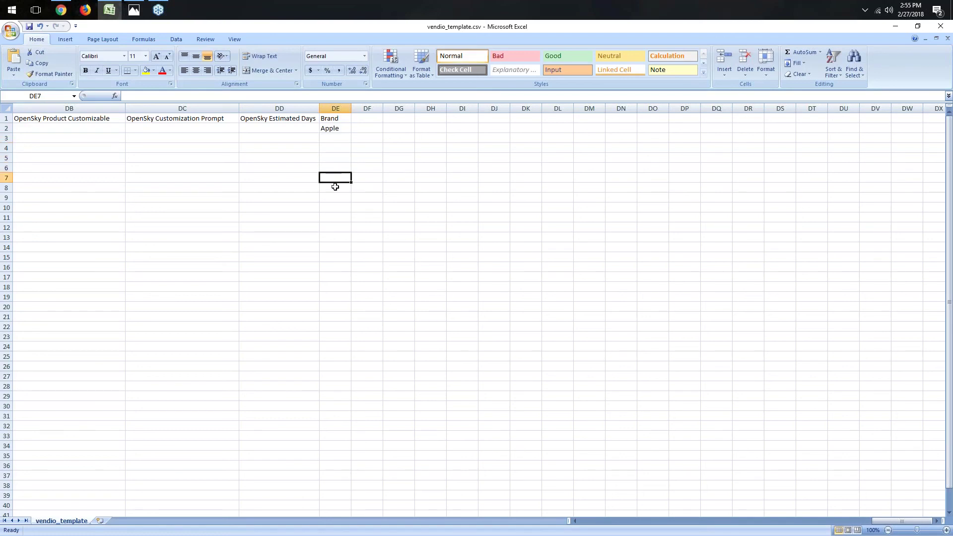
left_click(337, 188)
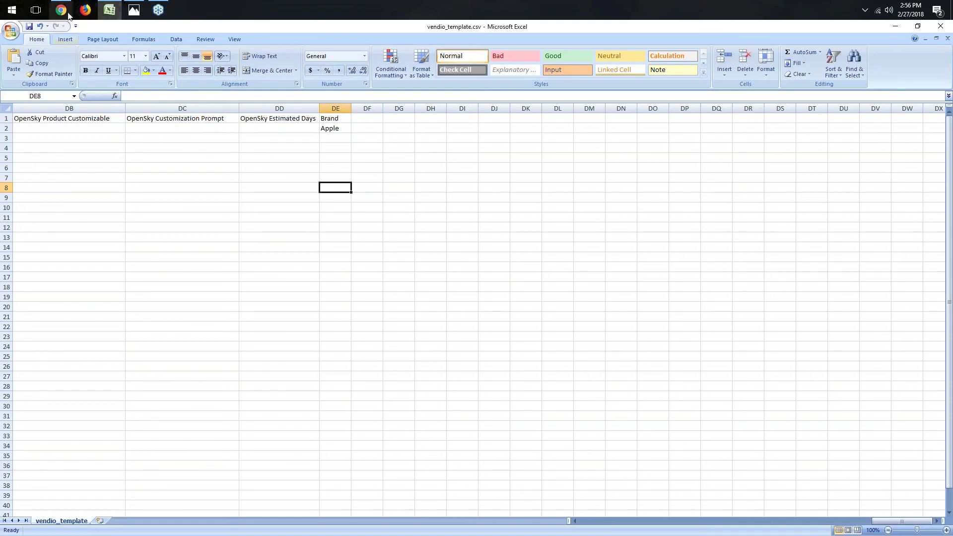
Switch to Vendio's Import from File page in Chrome and view the upload file chooser without selecting a file
mouse_move(61, 11)
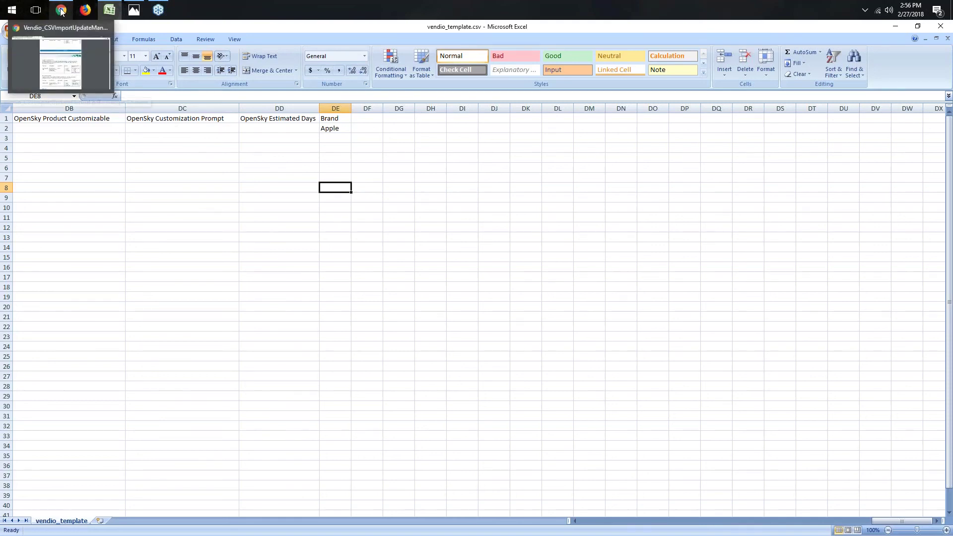
left_click(69, 70)
left_click(140, 25)
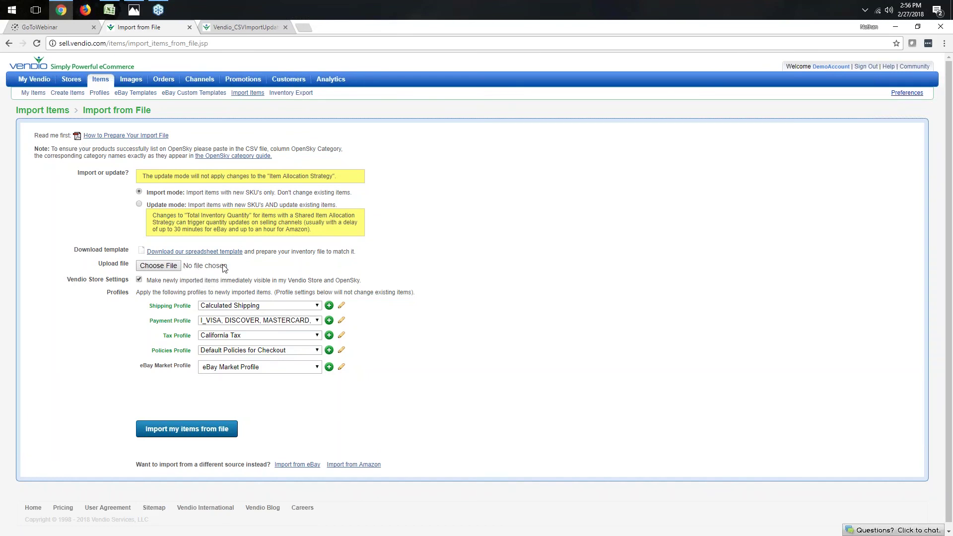
left_click(206, 268)
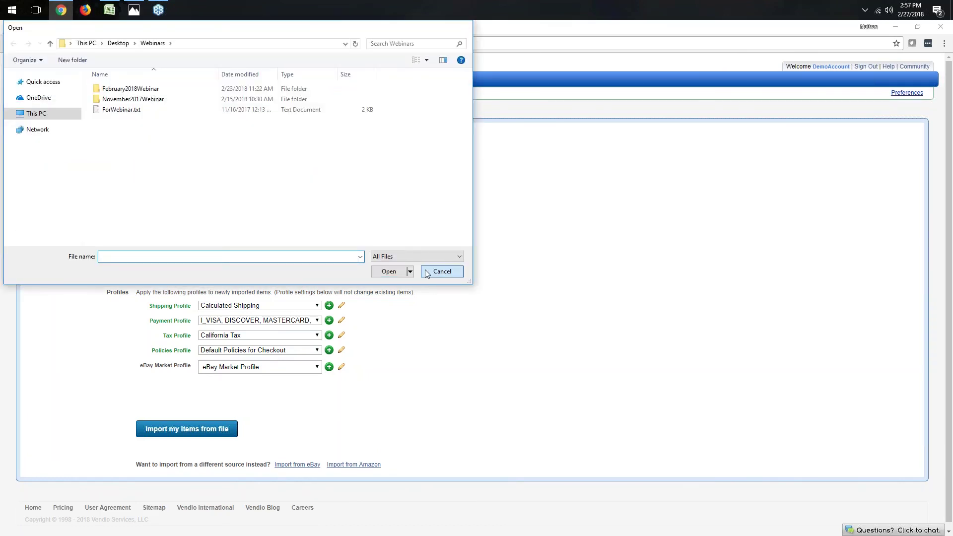
left_click(427, 272)
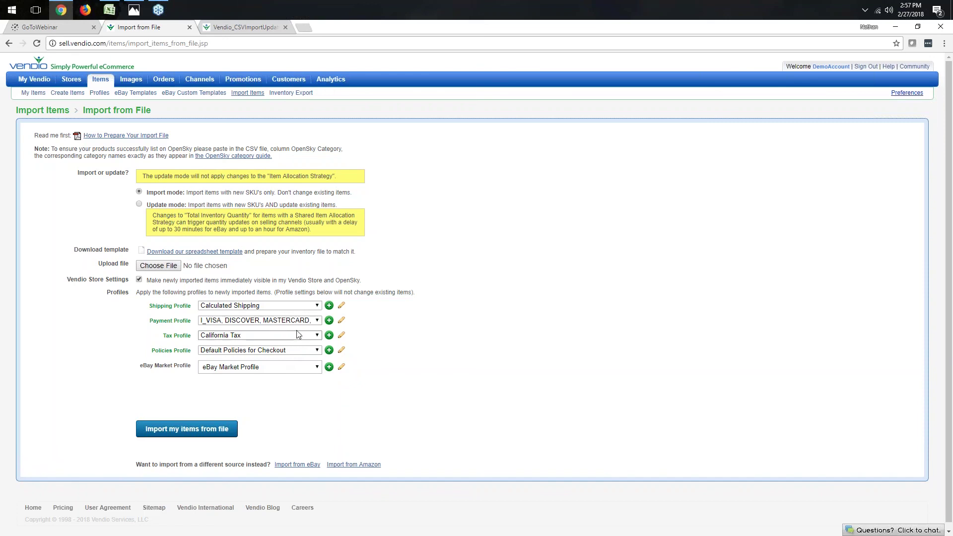
Review the Shipping Profile options for newly imported items, and go to the Import Items page
left_click(317, 306)
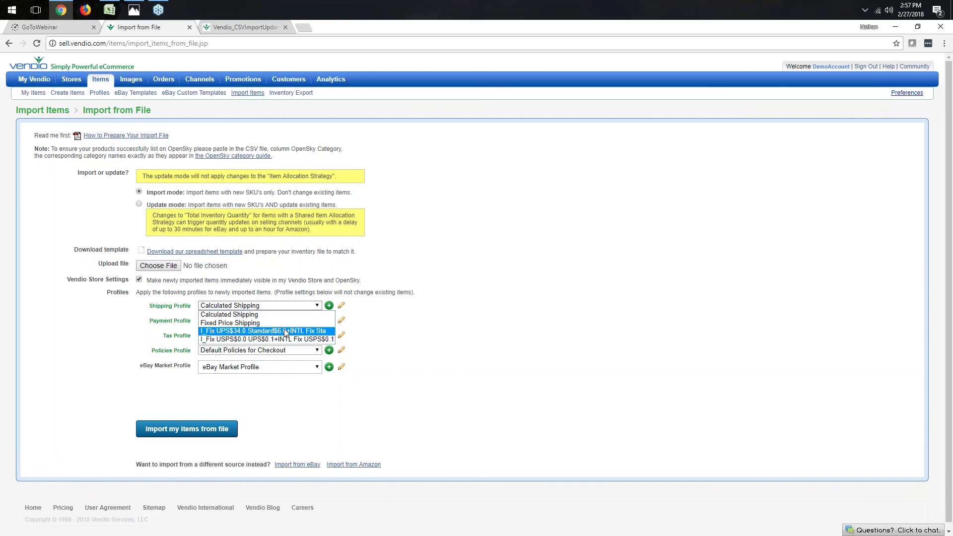
left_click(442, 335)
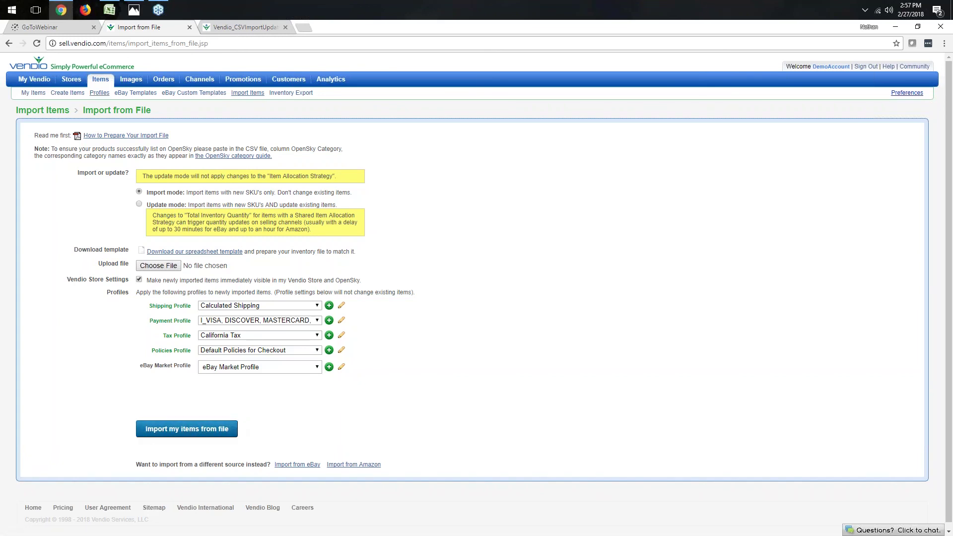
mouse_move(101, 80)
left_click(117, 178)
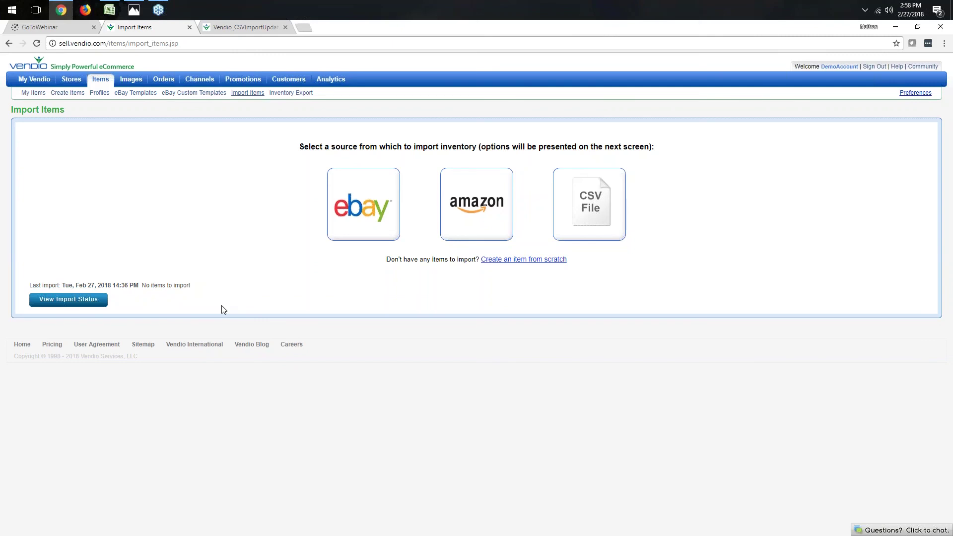
Switch back to the vendio_template sheet in Excel and examine the iphone 7's SKU in the first column
left_click(109, 10)
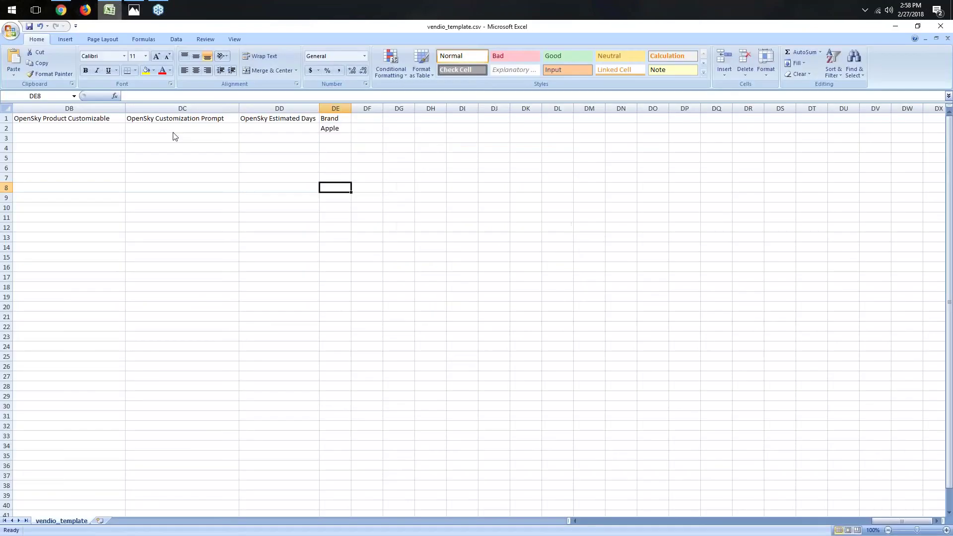
left_click_drag(878, 521, 571, 531)
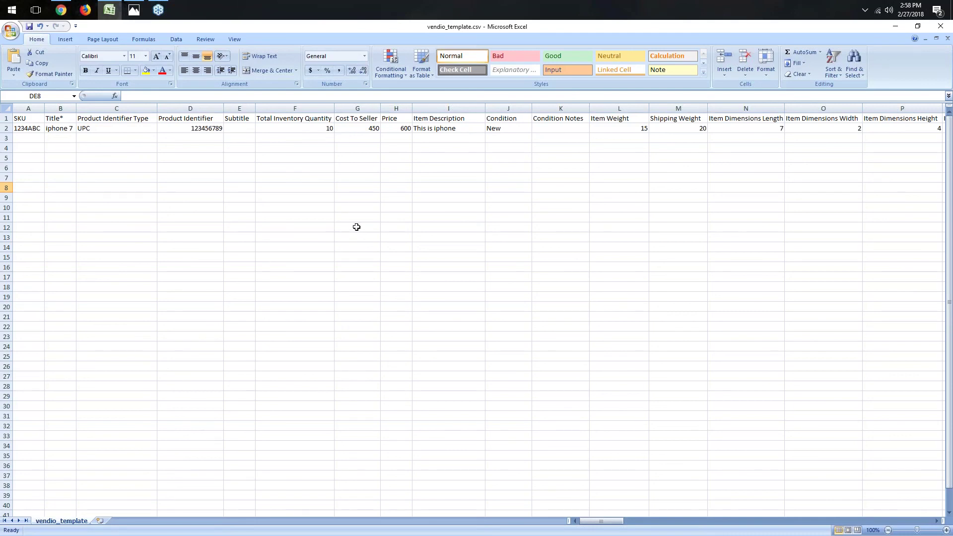
left_click(37, 128)
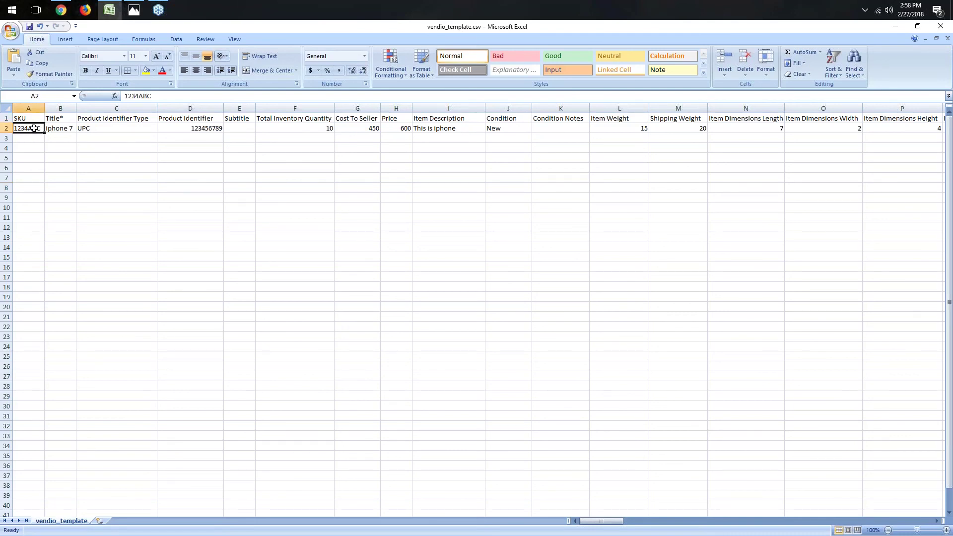
left_click(33, 138)
left_click(35, 127)
left_click(33, 139)
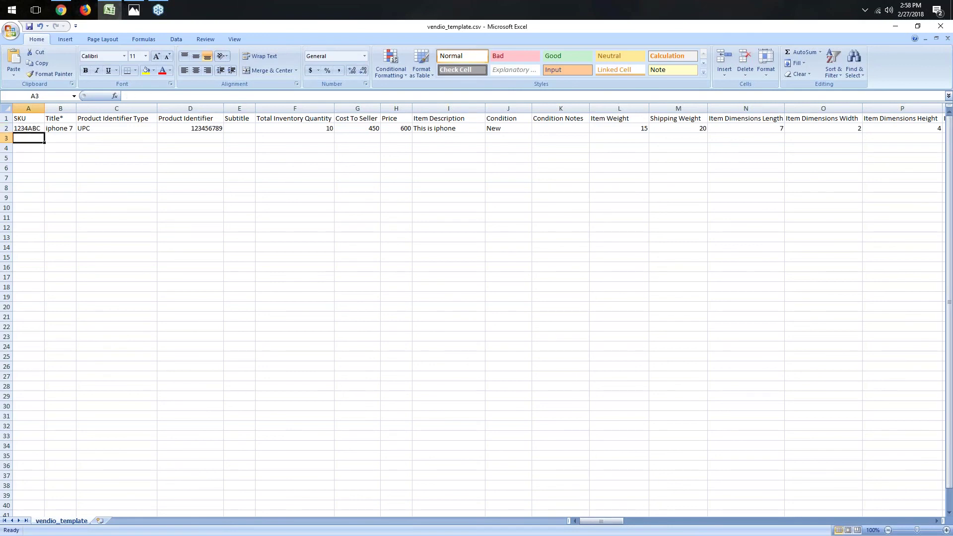
key("Up")
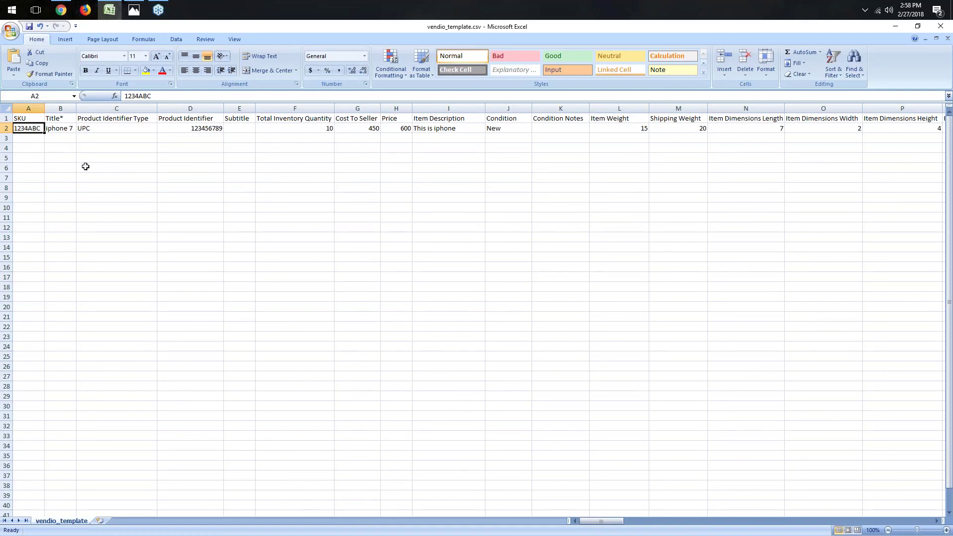
Switch to Vendio in Chrome and view the Inventory Export page
left_click(63, 11)
mouse_move(107, 83)
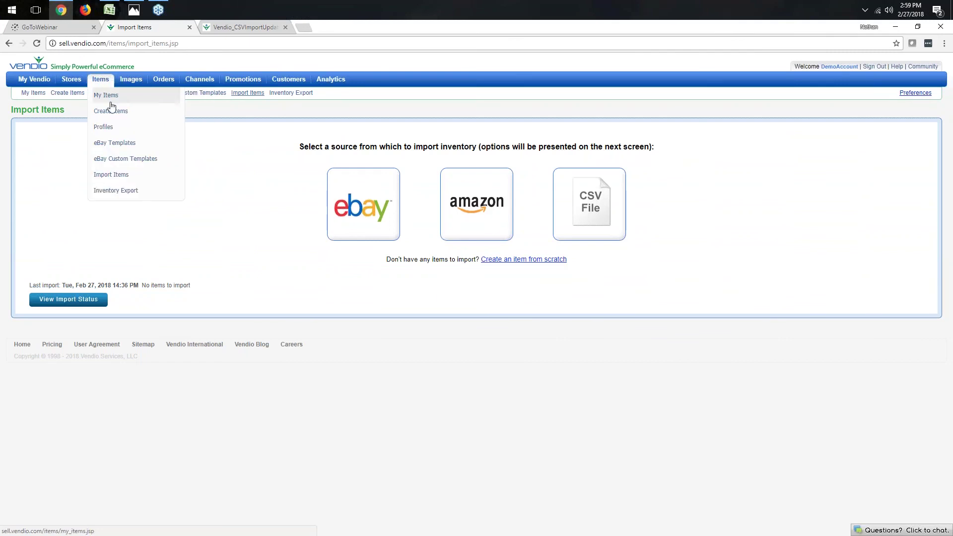
left_click(110, 195)
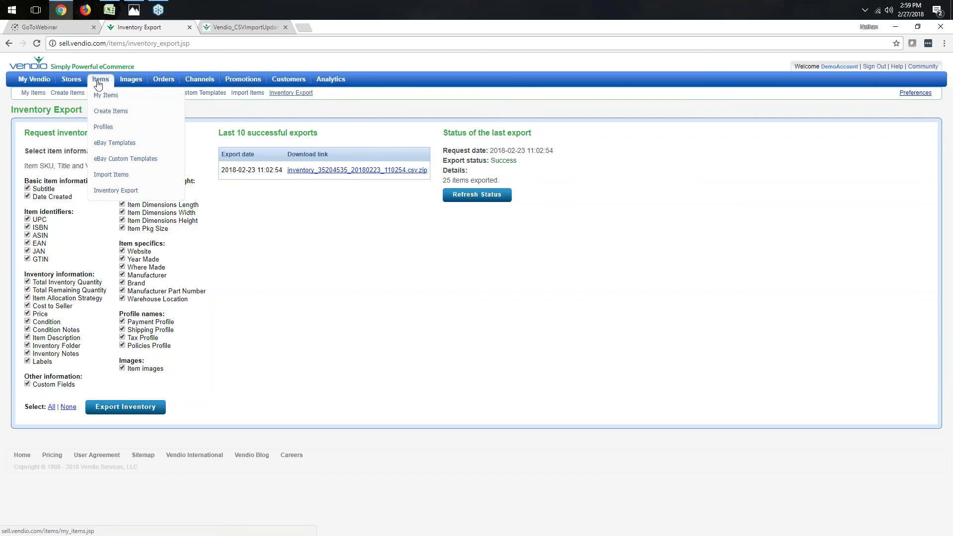
left_click(105, 96)
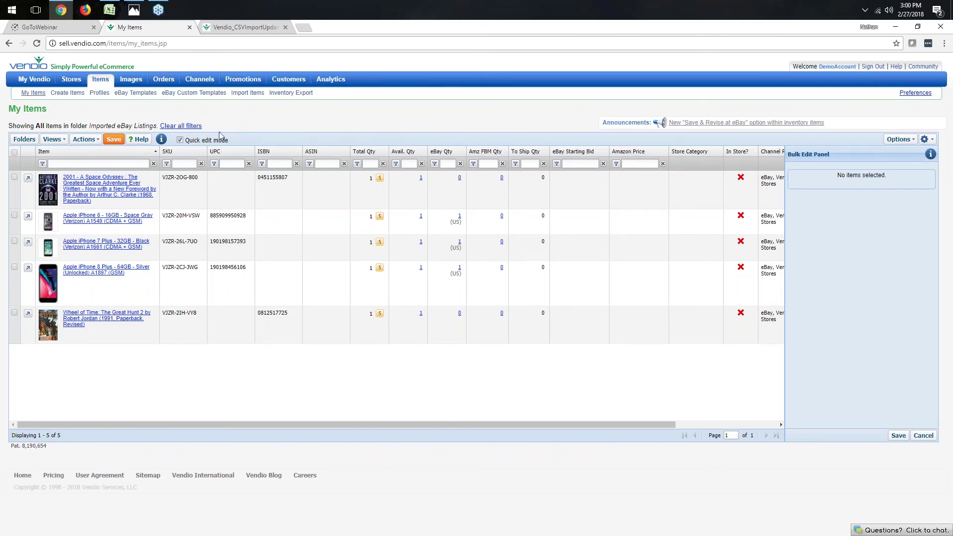
left_click(180, 140)
left_click(227, 216)
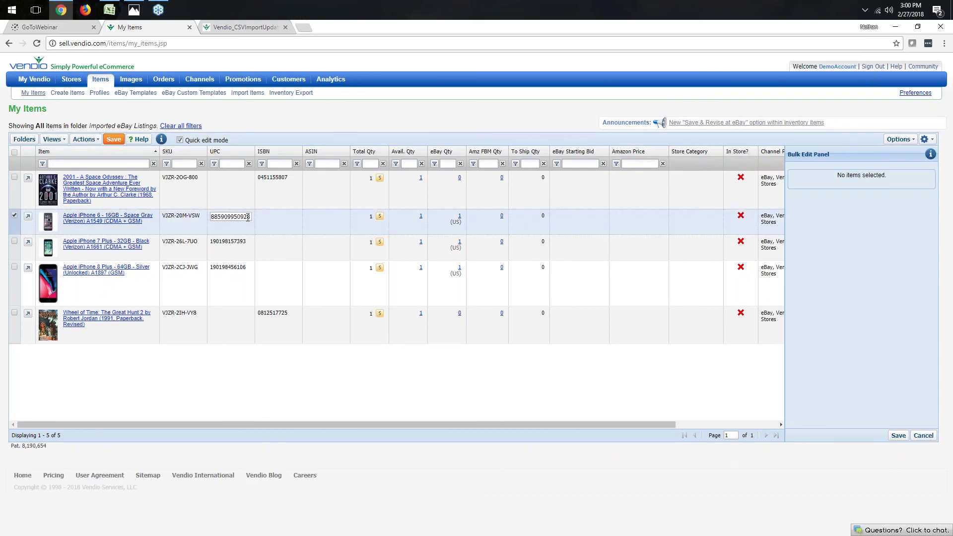
key("BackSpace")
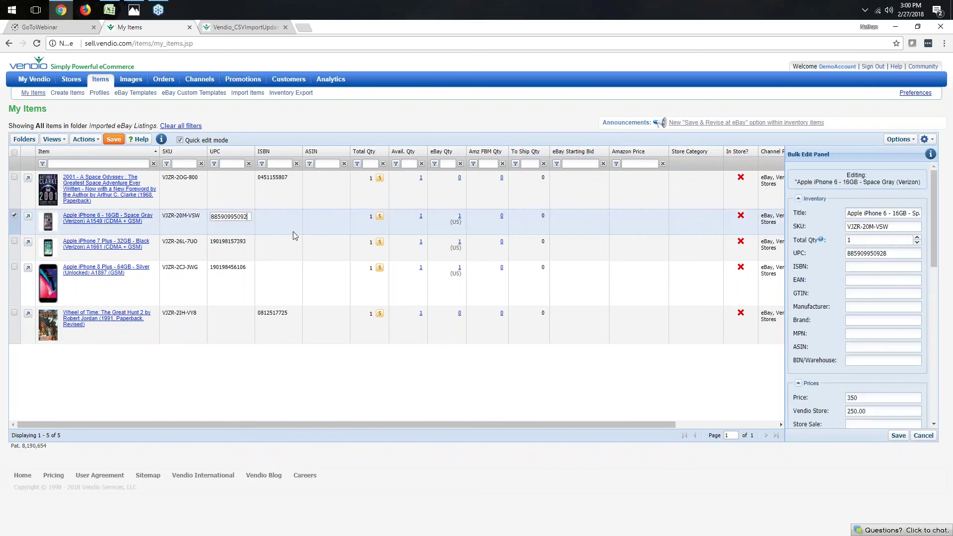
type("7")
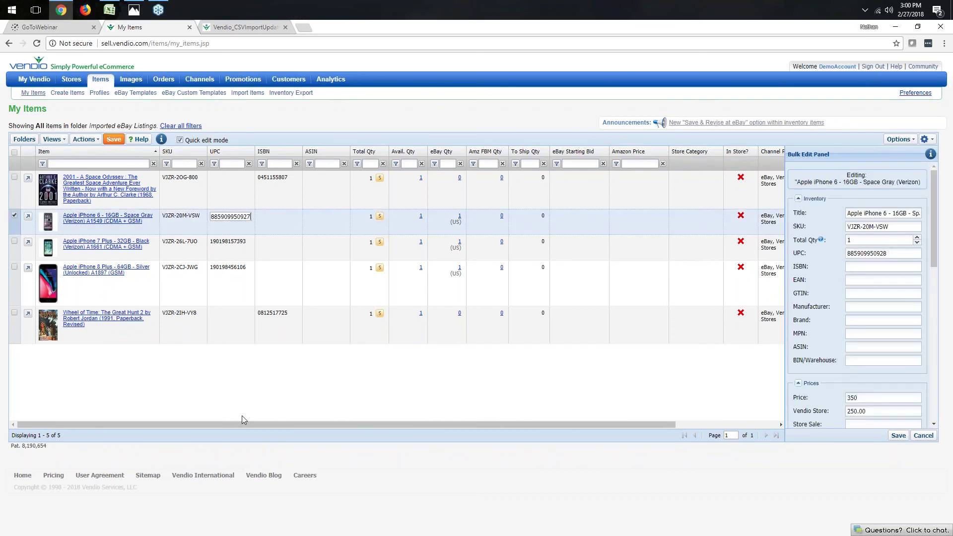
left_click(263, 381)
left_click(14, 216)
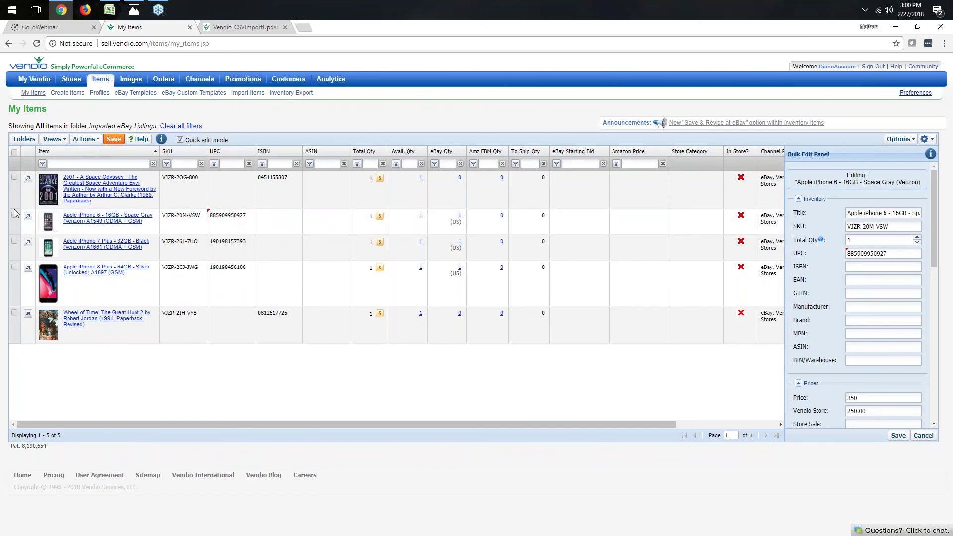
Set the Shipping Profile of 2001 - A Space Odyssey to Calculated Shipping, save, and dismiss the resulting notice
left_click(15, 178)
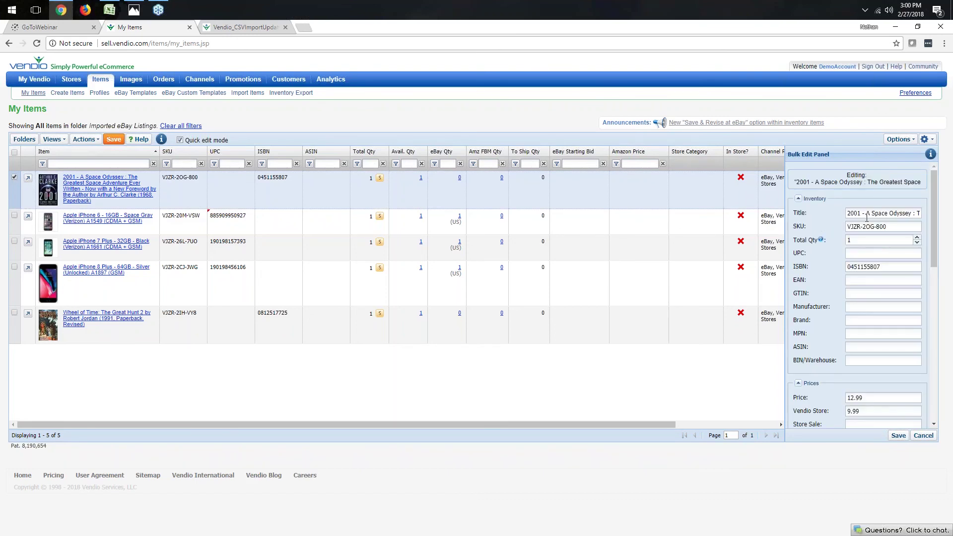
scroll(870, 257, "down", 5)
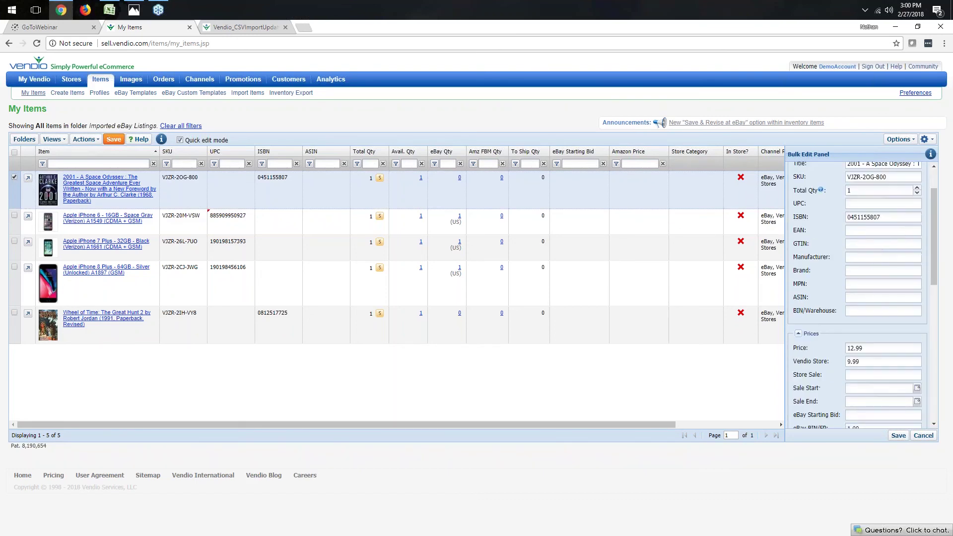
scroll(849, 370, "down", 4)
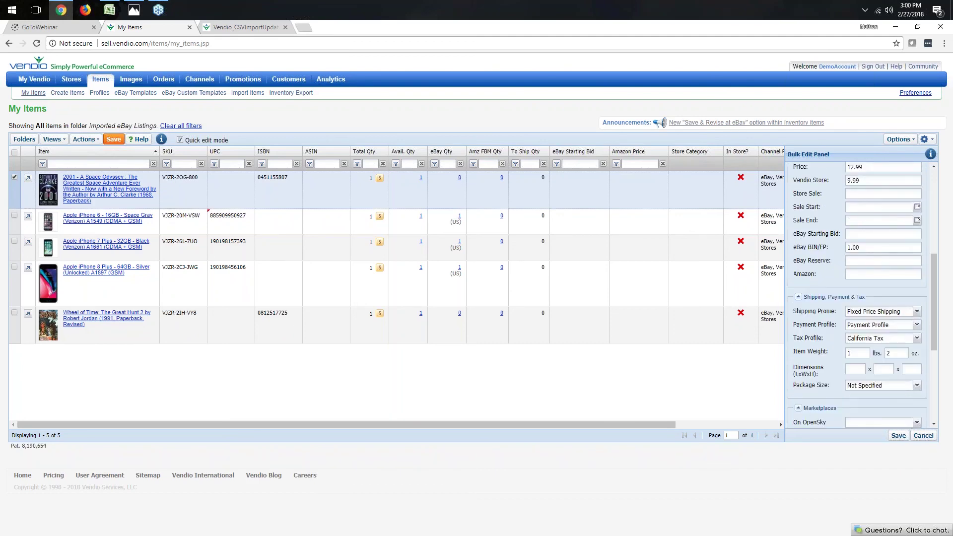
scroll(858, 273, "down", 1)
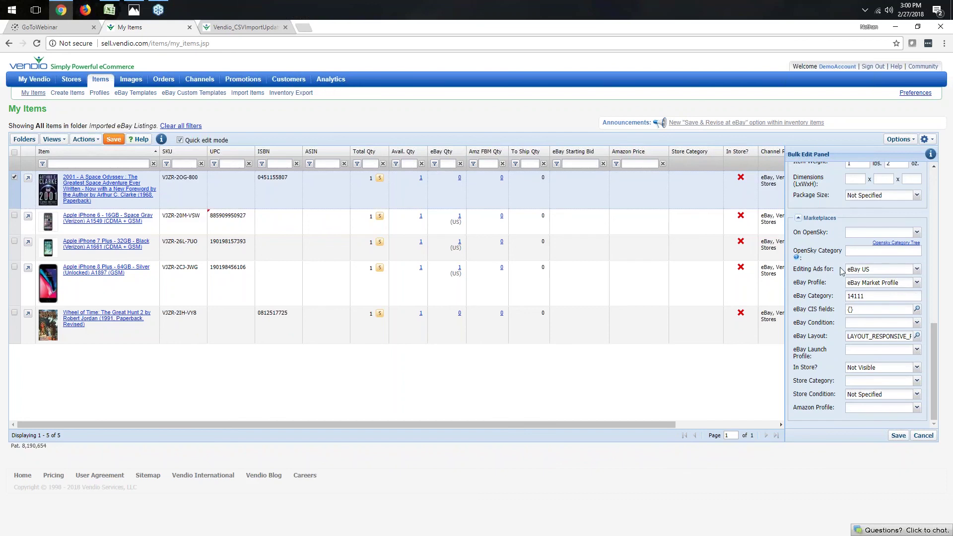
scroll(859, 310, "up", 4)
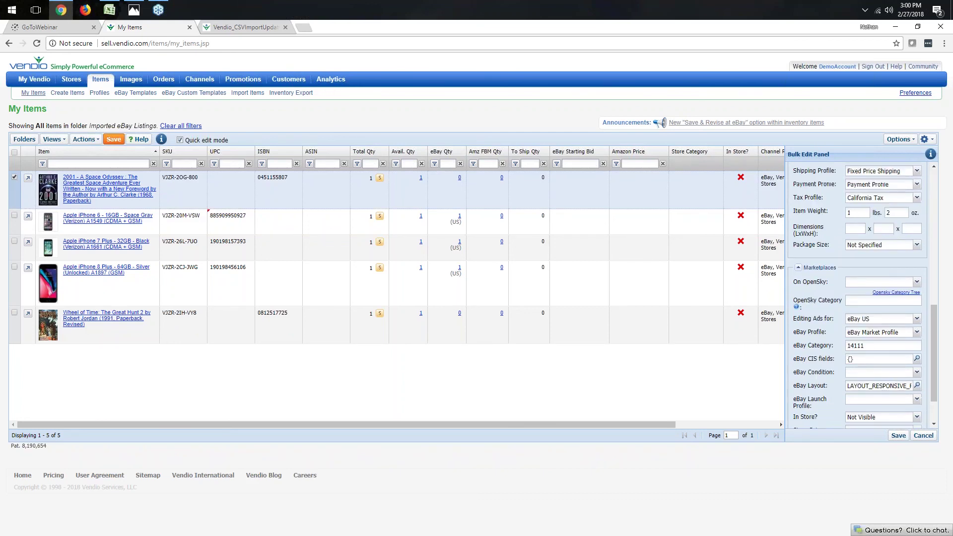
left_click(916, 220)
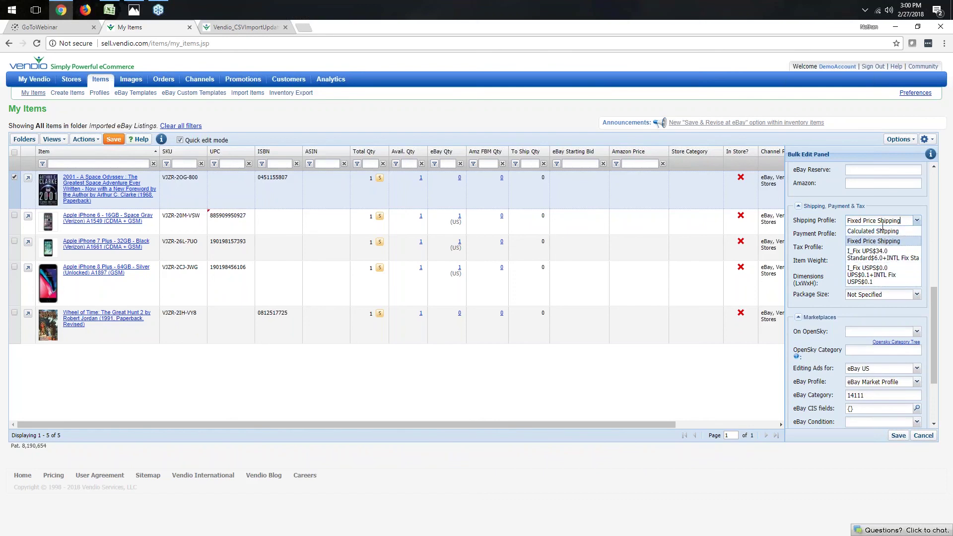
left_click(859, 231)
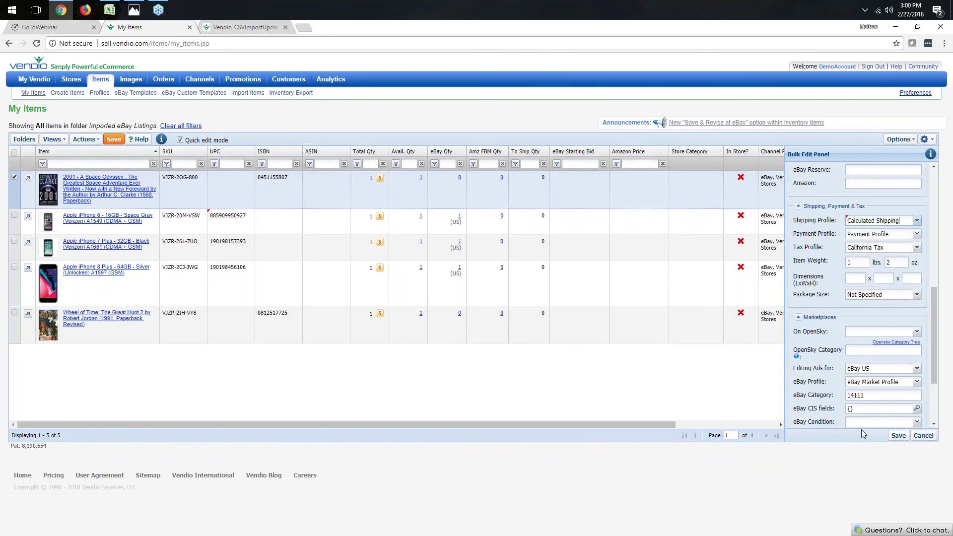
left_click(898, 436)
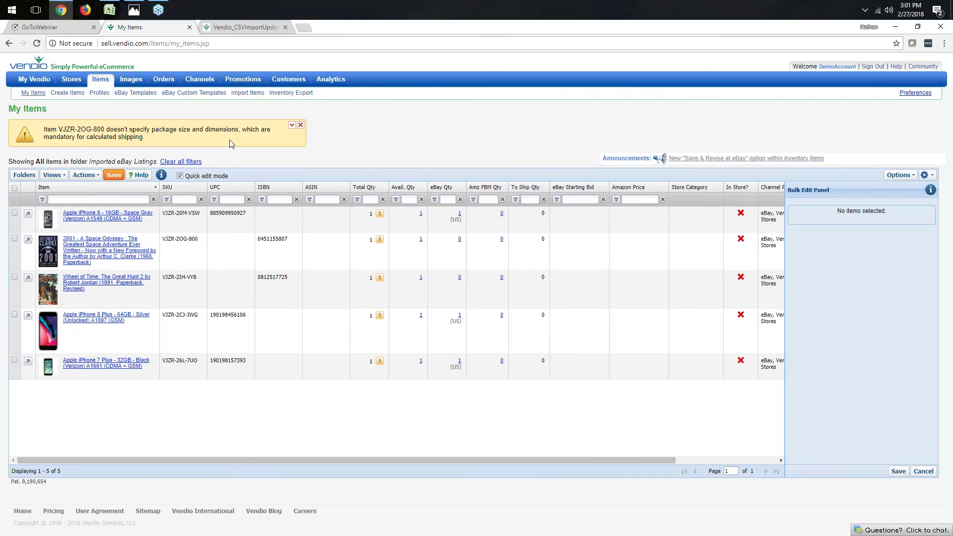
left_click(300, 124)
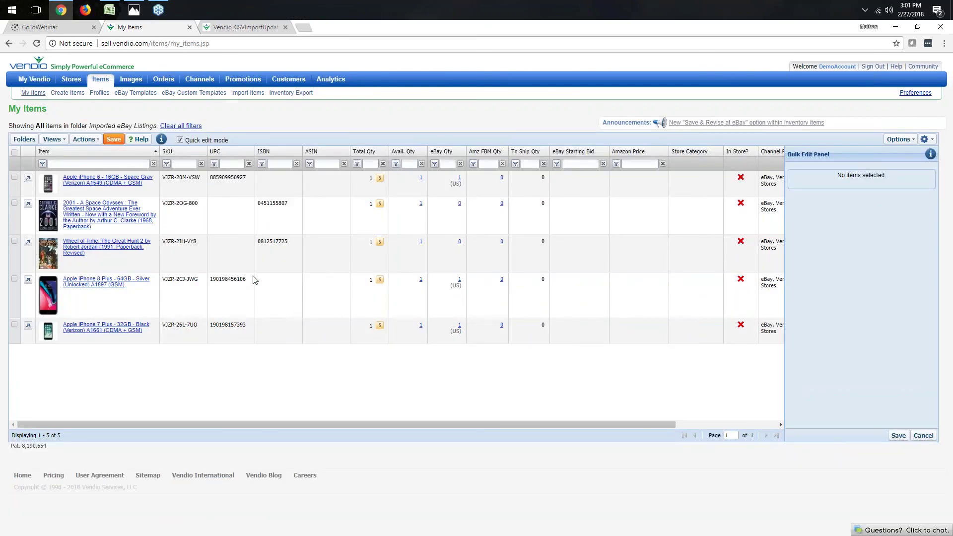
Select all five items and set their Shipping Profile to Fixed Price Shipping in bulk
left_click(14, 177)
left_click(14, 202)
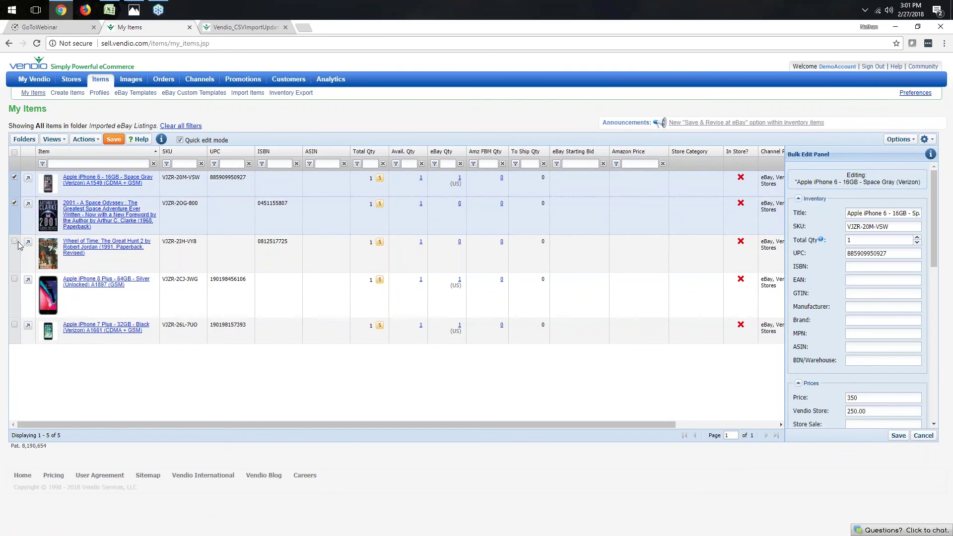
left_click(14, 242)
left_click(15, 154)
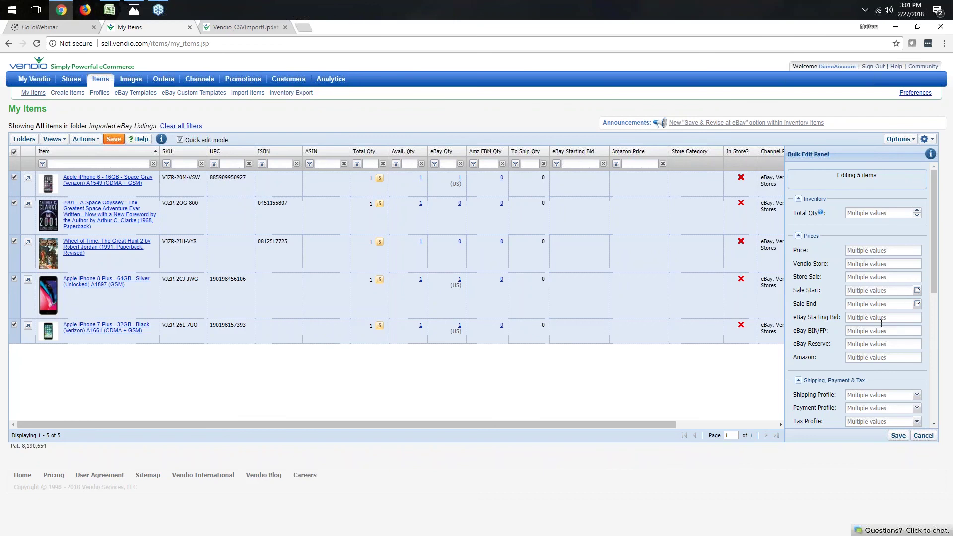
scroll(880, 323, "down", 4)
scroll(881, 323, "down", 2)
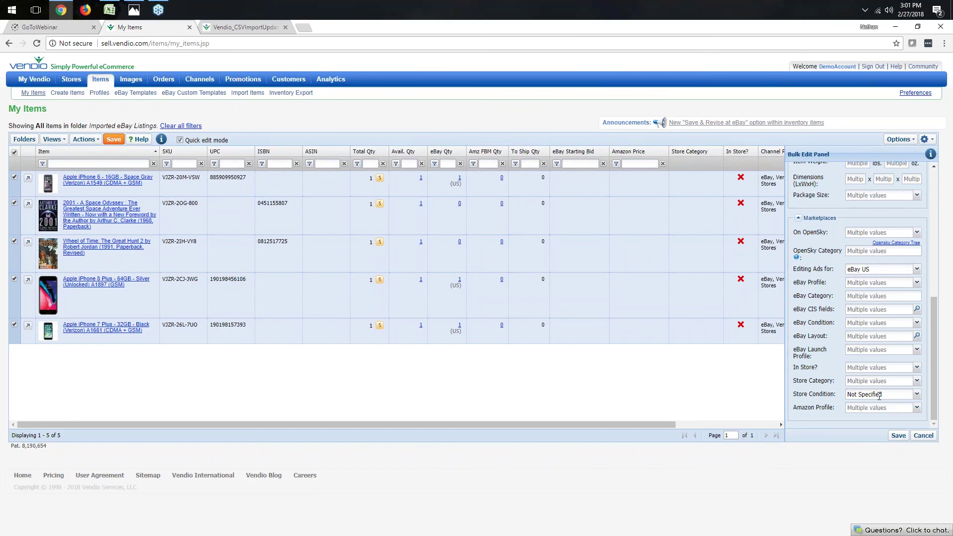
scroll(849, 370, "up", 1)
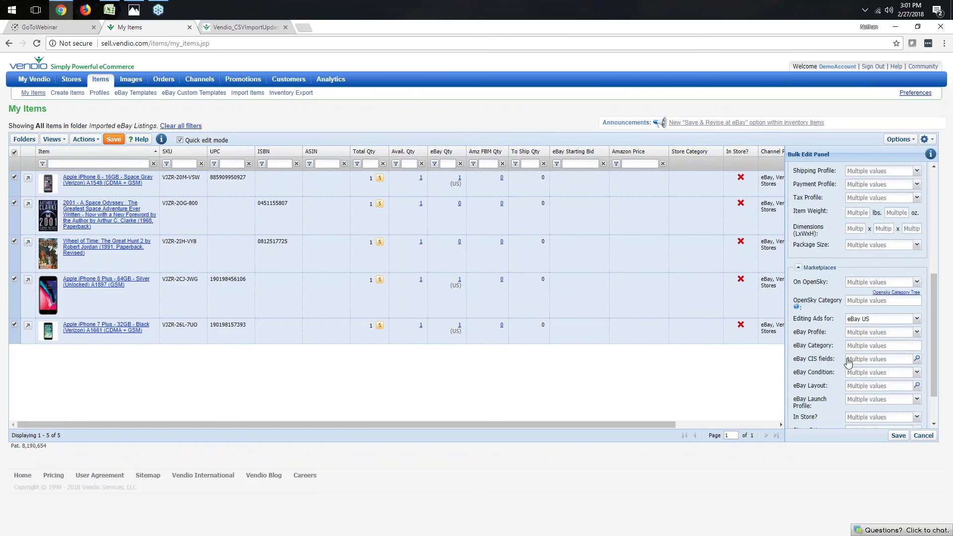
scroll(845, 360, "down", 1)
scroll(841, 357, "up", 1)
scroll(840, 359, "up", 1)
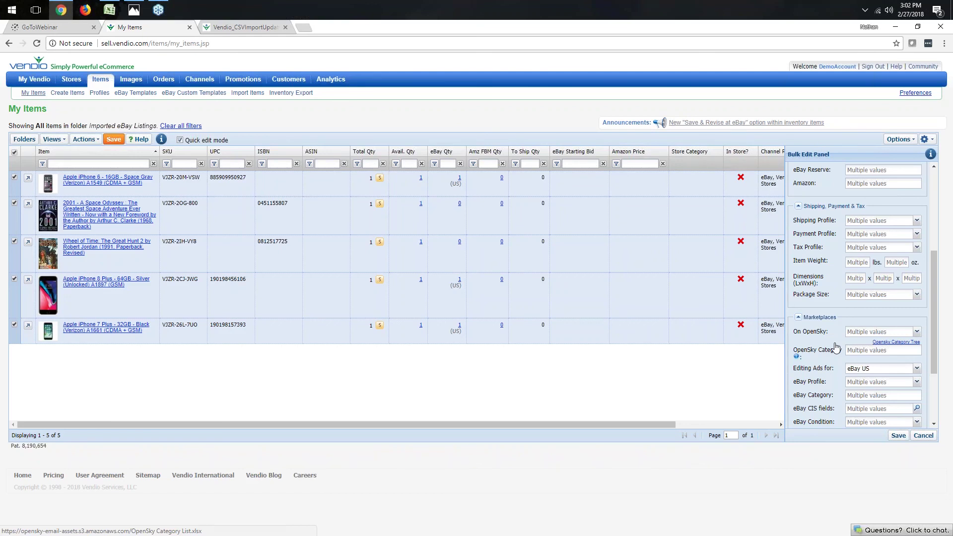
left_click(916, 220)
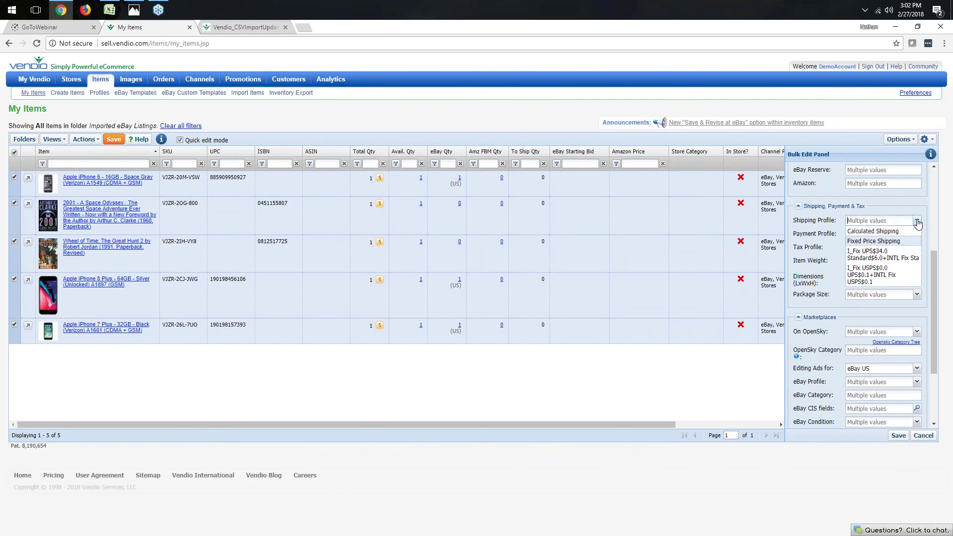
left_click(880, 241)
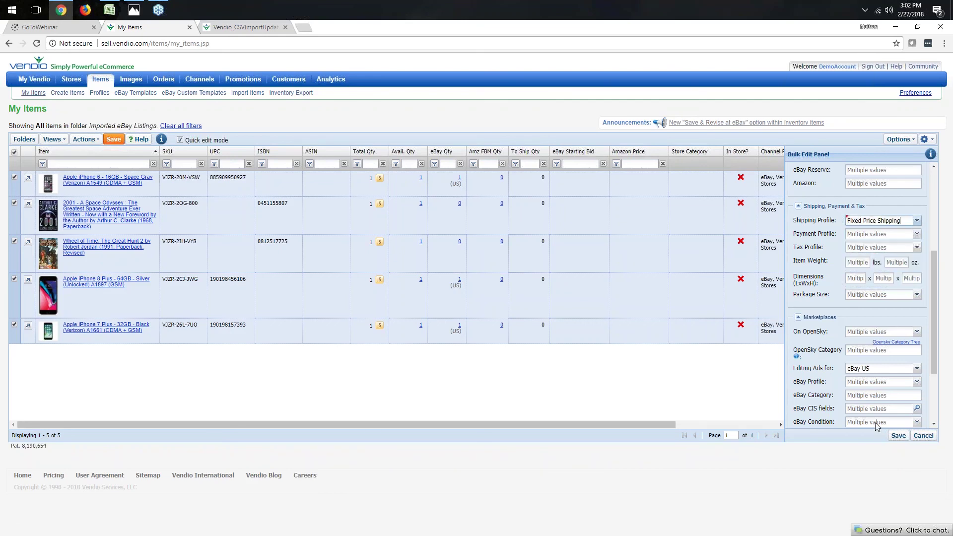
left_click(897, 438)
Add a new item folder named iphone under All Folders, and close the folder list
left_click(24, 139)
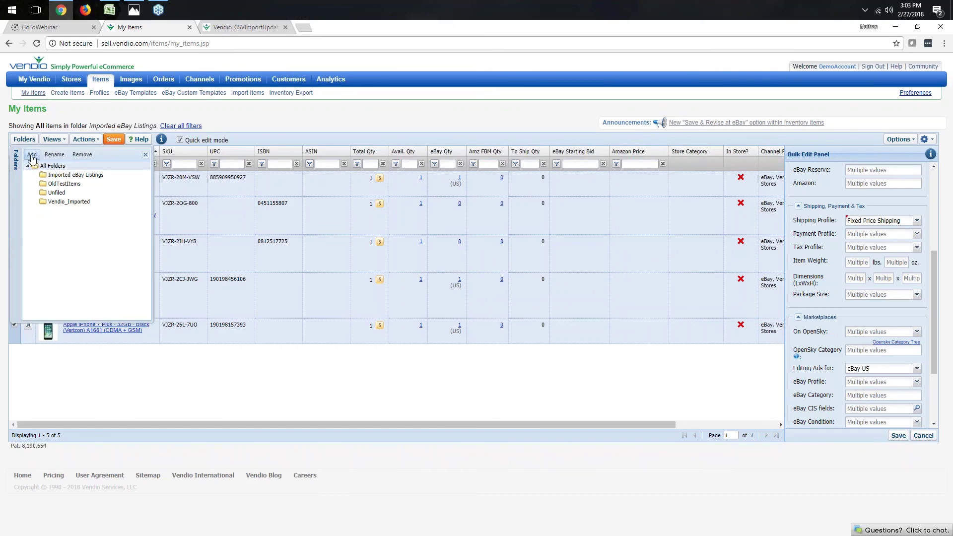
left_click(34, 158)
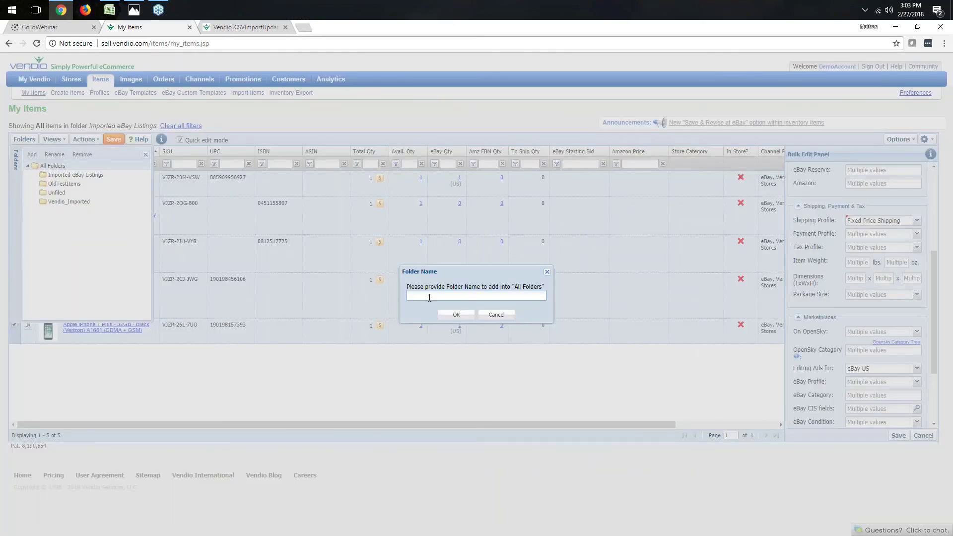
type("iphone")
key("Return")
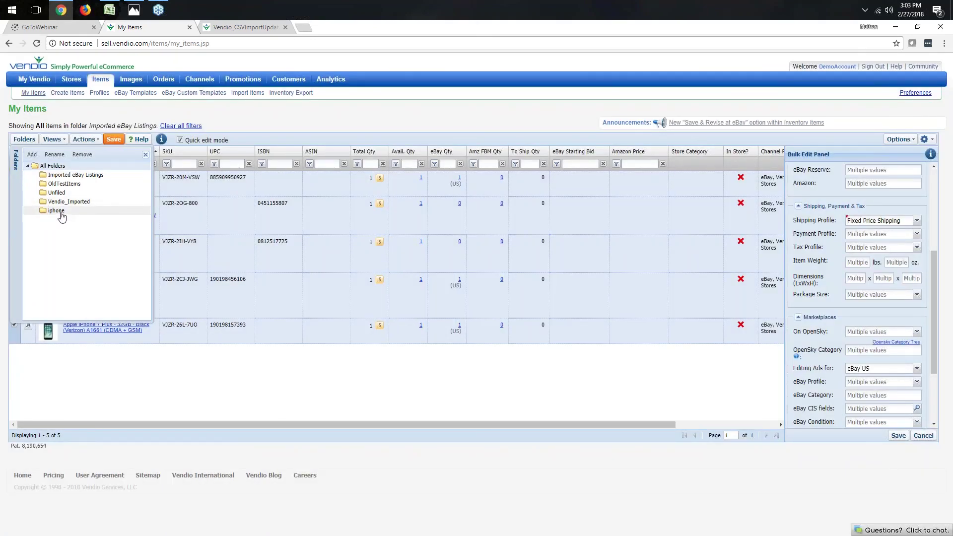
left_click(146, 158)
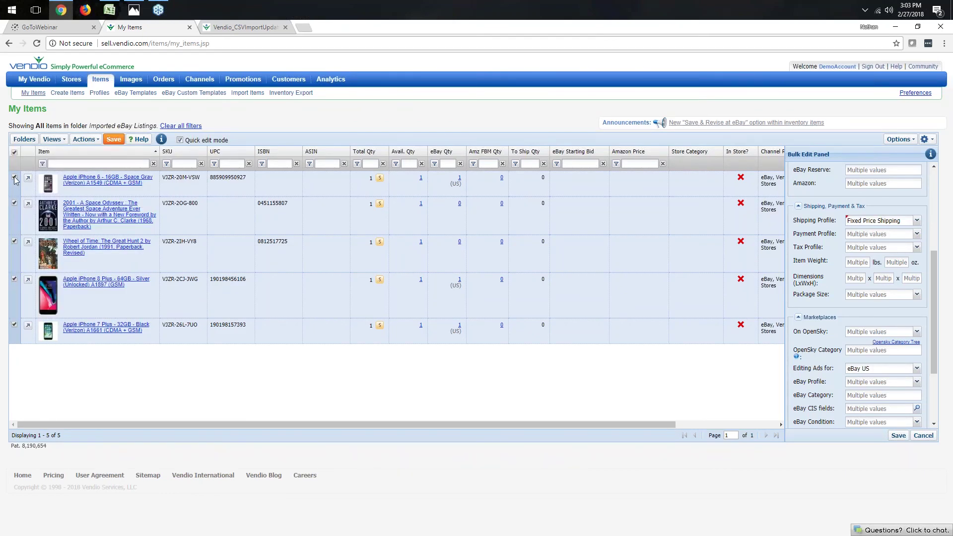
Deselect the two books and move the three selected iPhone items to the iphone folder
left_click(14, 177)
left_click(14, 177)
left_click(15, 203)
left_click(14, 242)
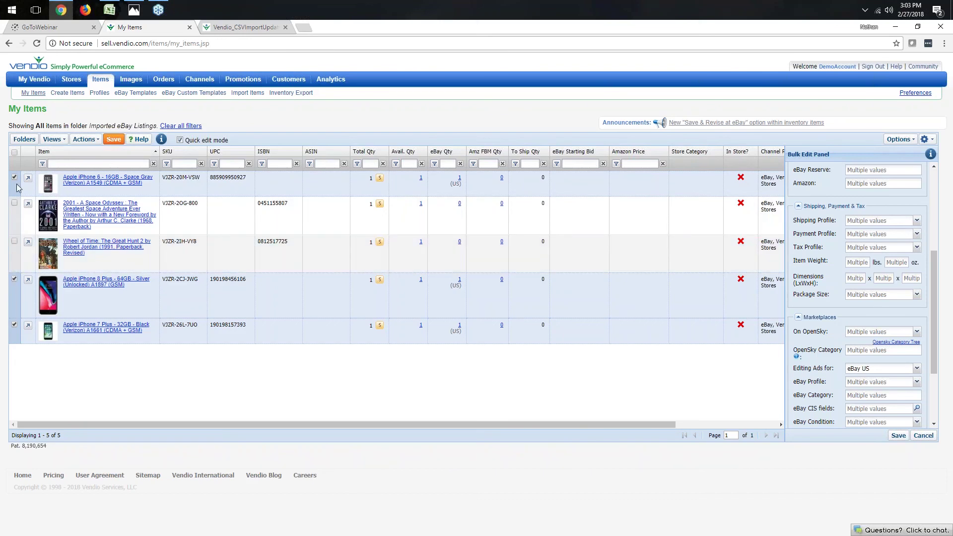
left_click(90, 141)
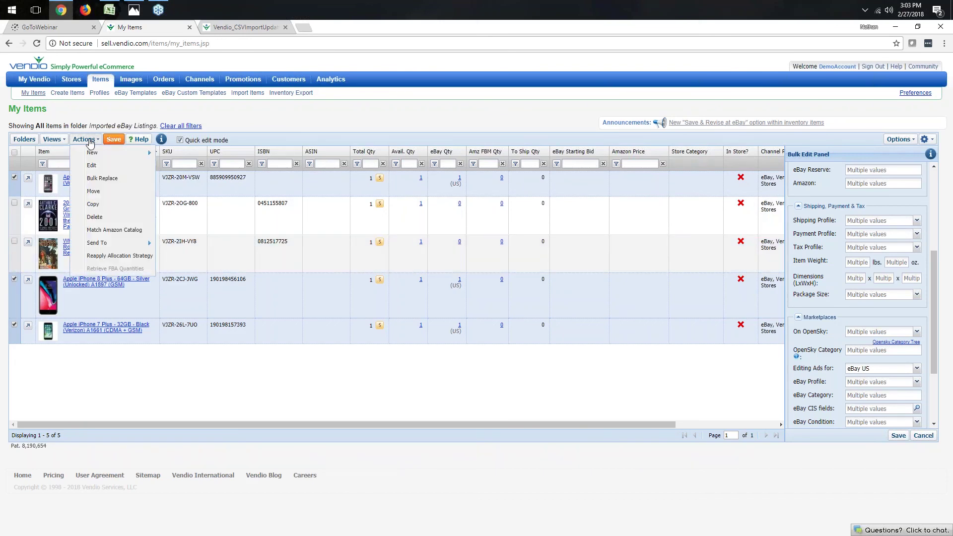
left_click(103, 194)
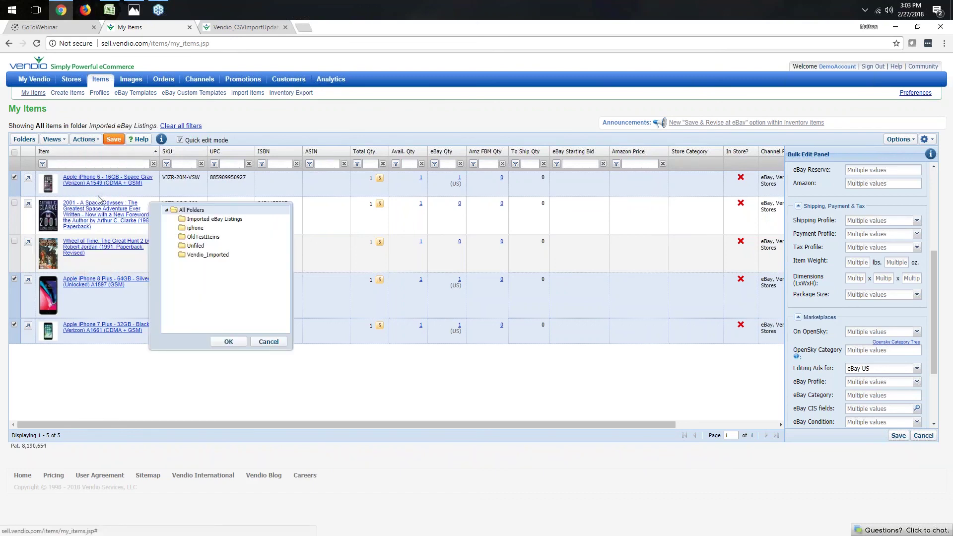
left_click(196, 228)
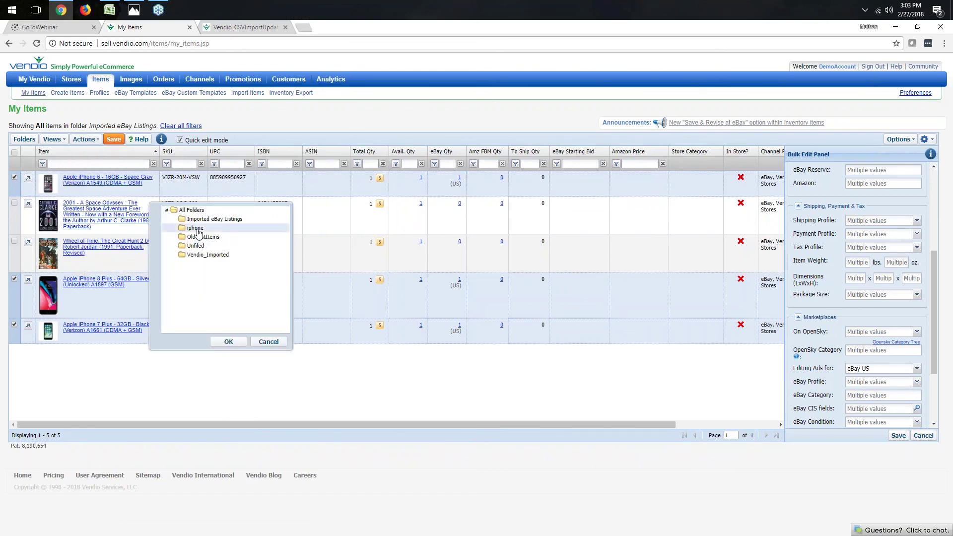
left_click(230, 344)
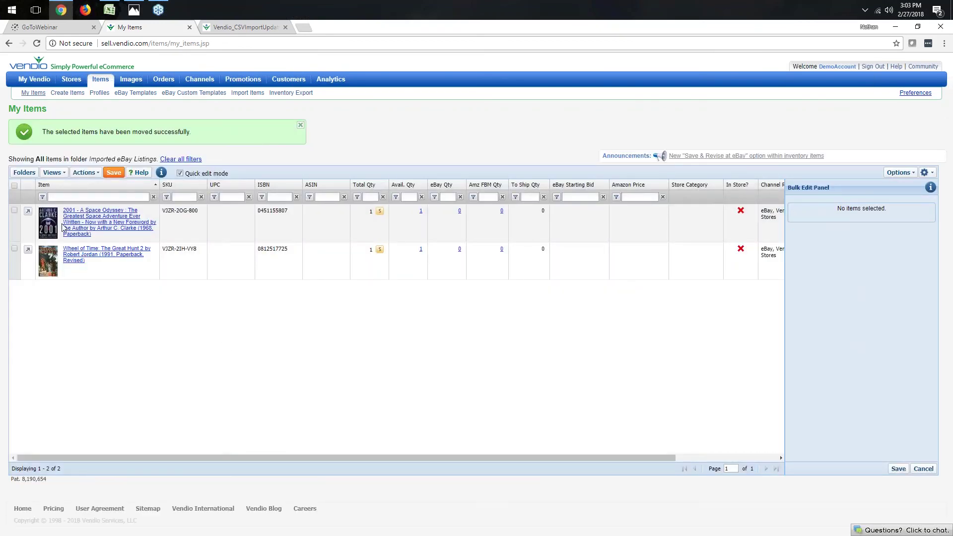
Display the items in the iphone folder
left_click(24, 172)
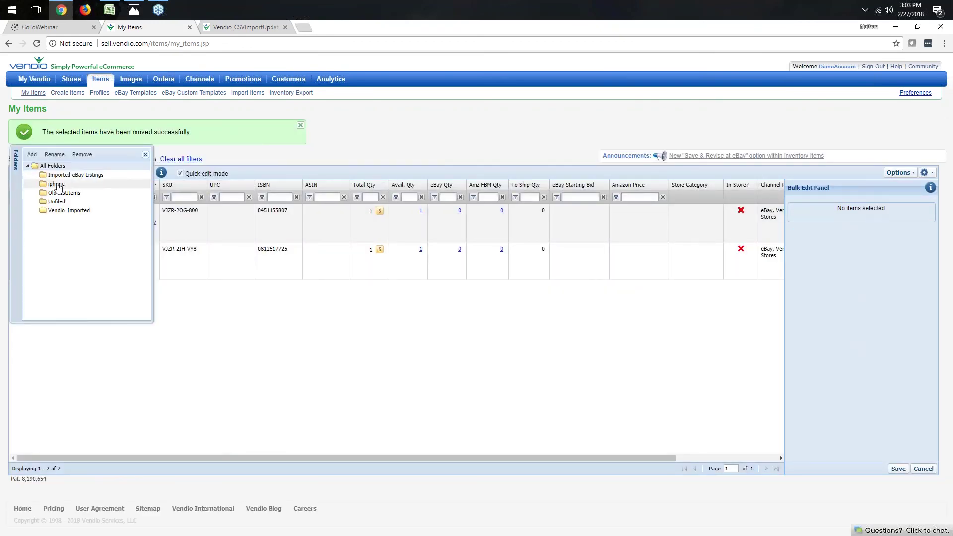
left_click(146, 154)
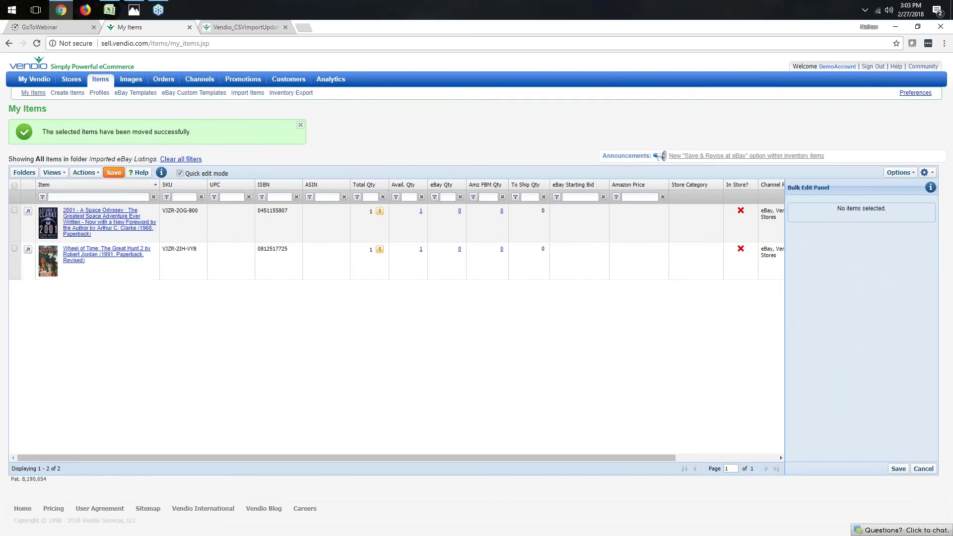
left_click(23, 172)
left_click(56, 184)
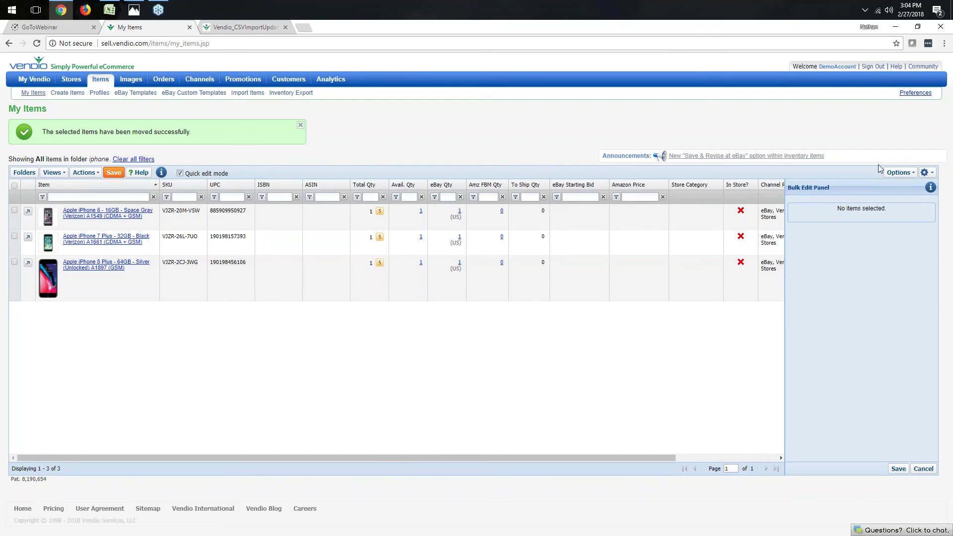
Add the Shipping Profile column to the item list and check its values for the three iPhones
left_click(904, 176)
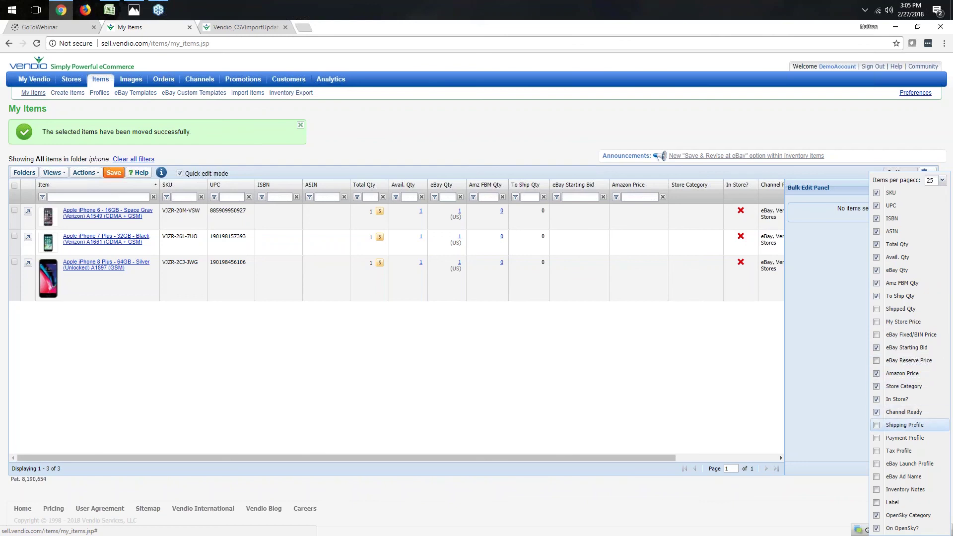
left_click(876, 428)
left_click(876, 426)
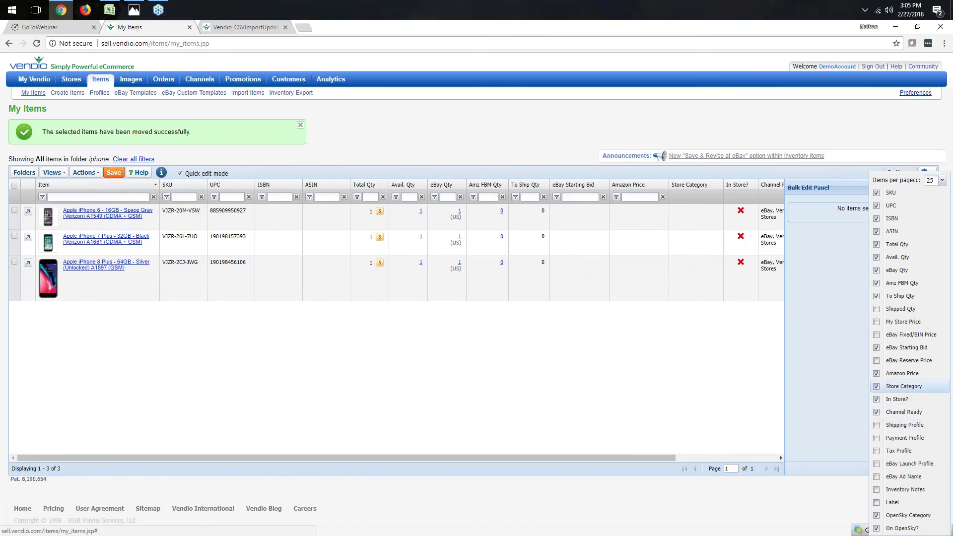
left_click(877, 426)
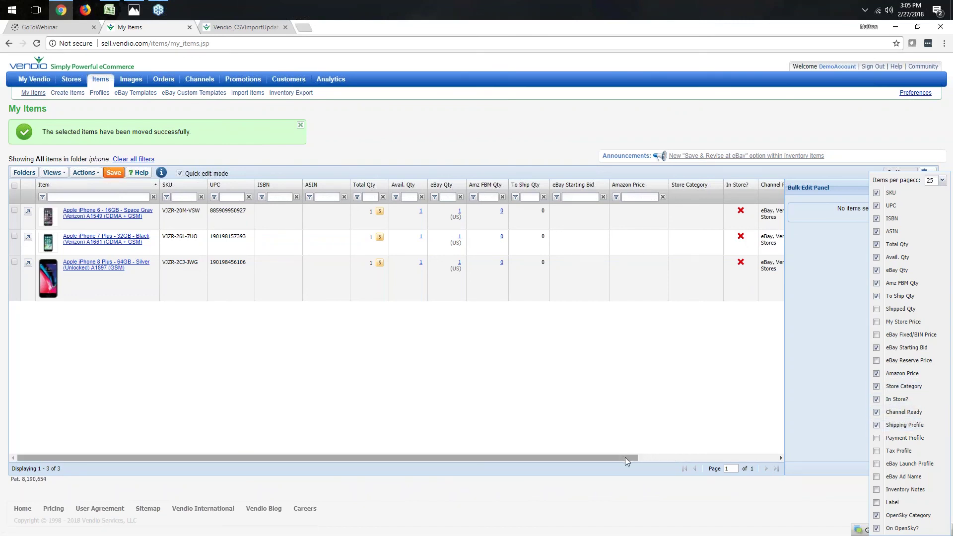
left_click_drag(624, 457, 802, 459)
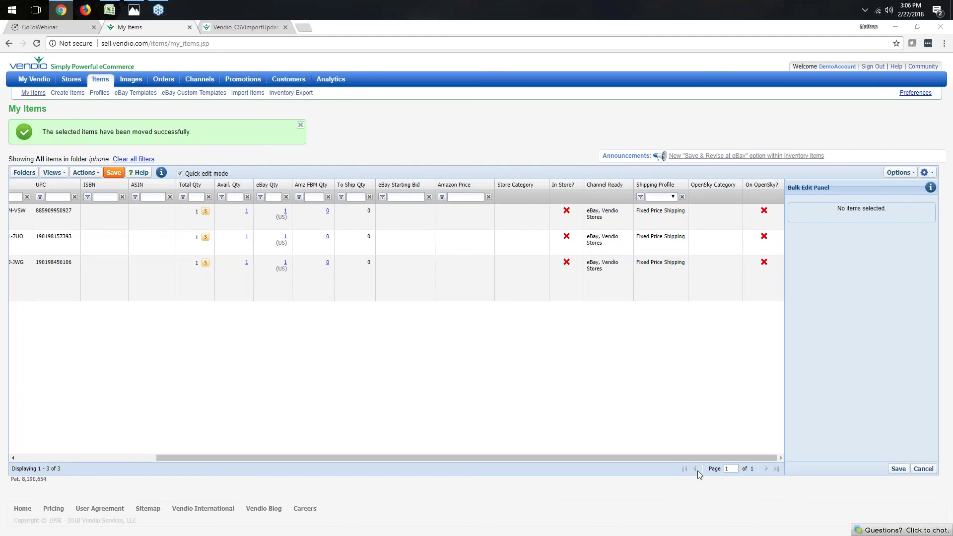
left_click_drag(737, 457, 580, 461)
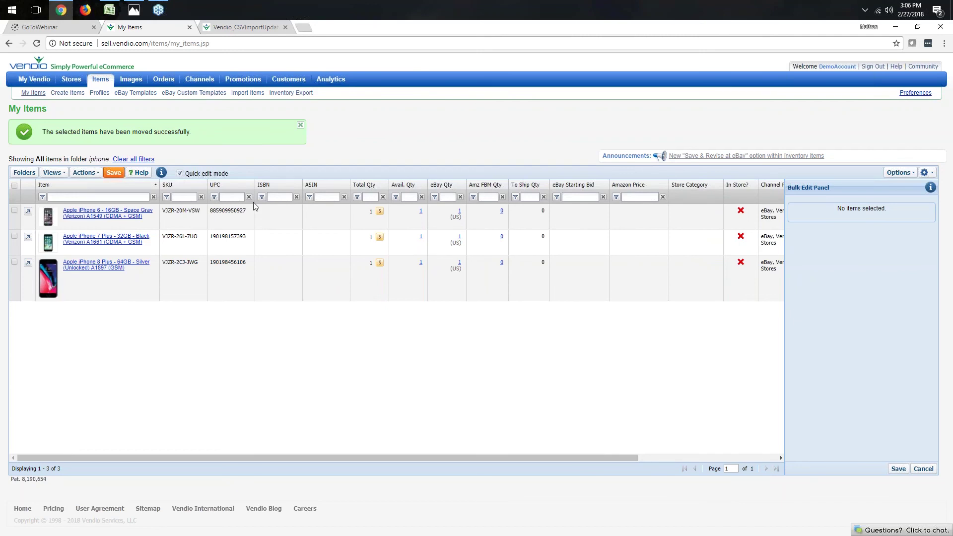
Open the Apple iPhone 6 item for editing and review its eBay Info settings through to the launch options
mouse_move(102, 83)
left_click(101, 219)
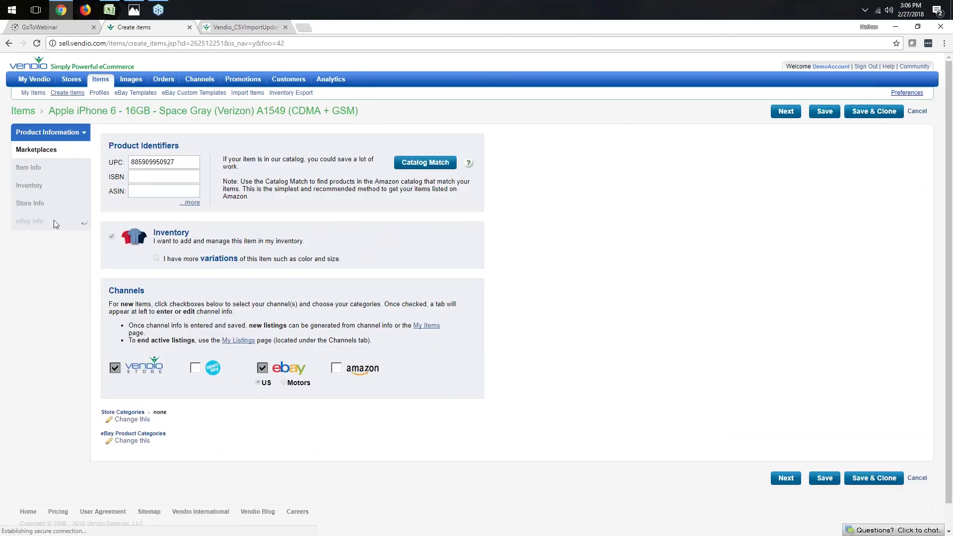
left_click(30, 224)
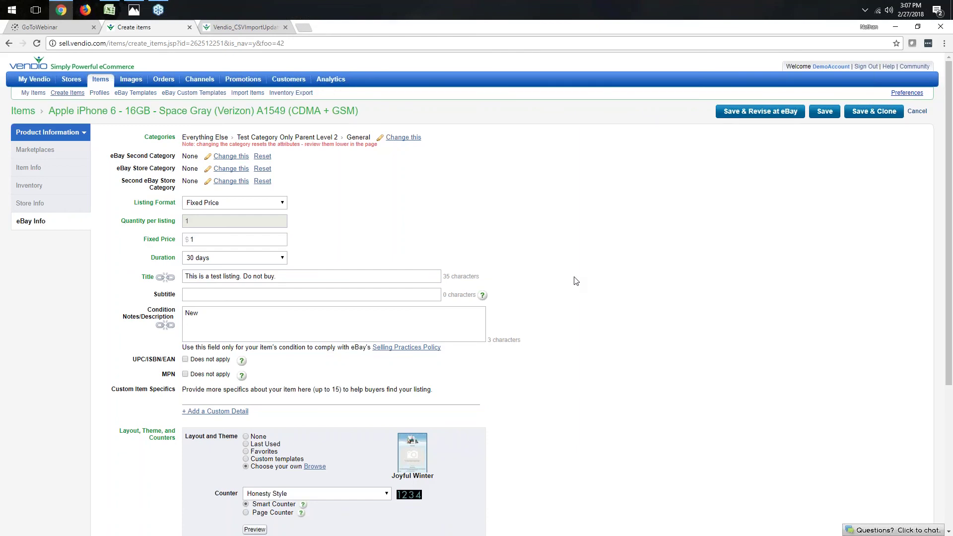
scroll(574, 282, "down", 1)
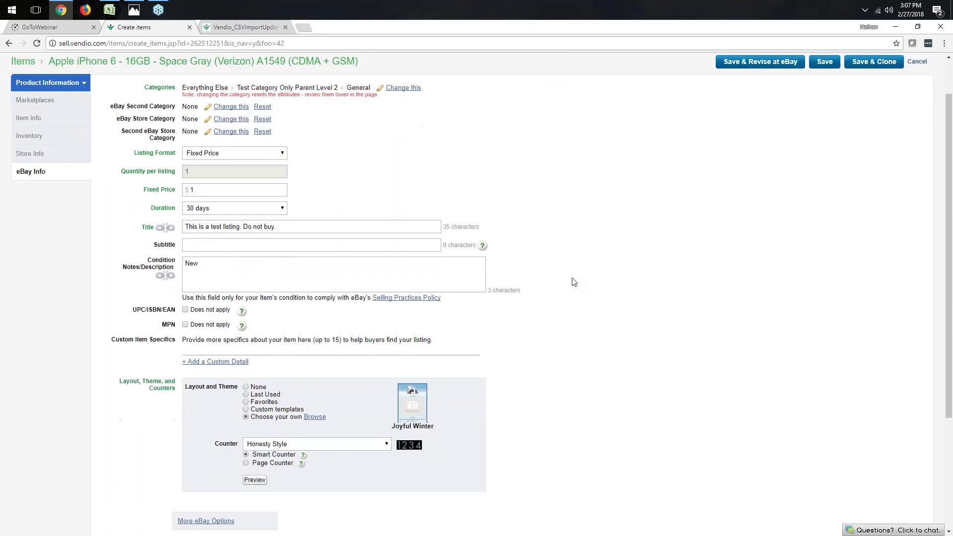
scroll(574, 282, "down", 2)
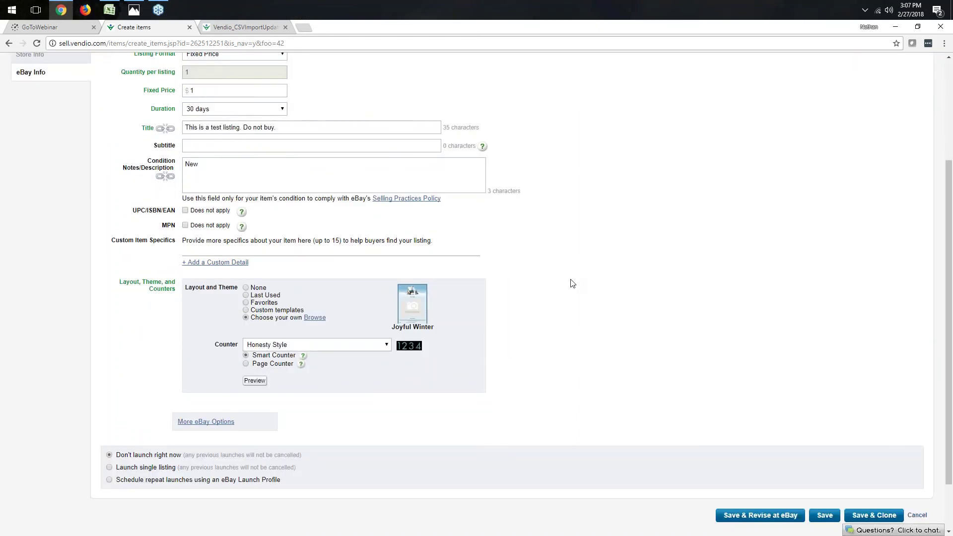
scroll(573, 283, "up", 2)
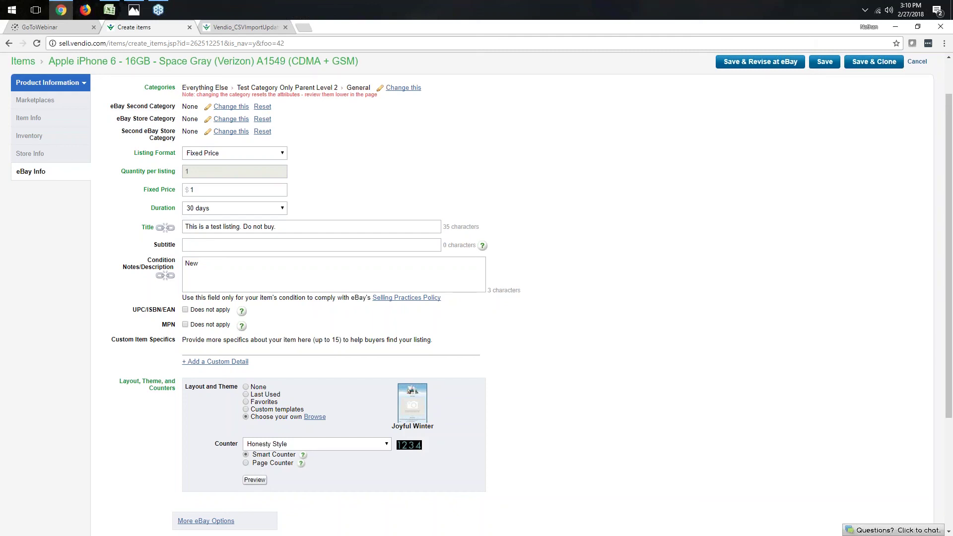
scroll(825, 141, "up", 1)
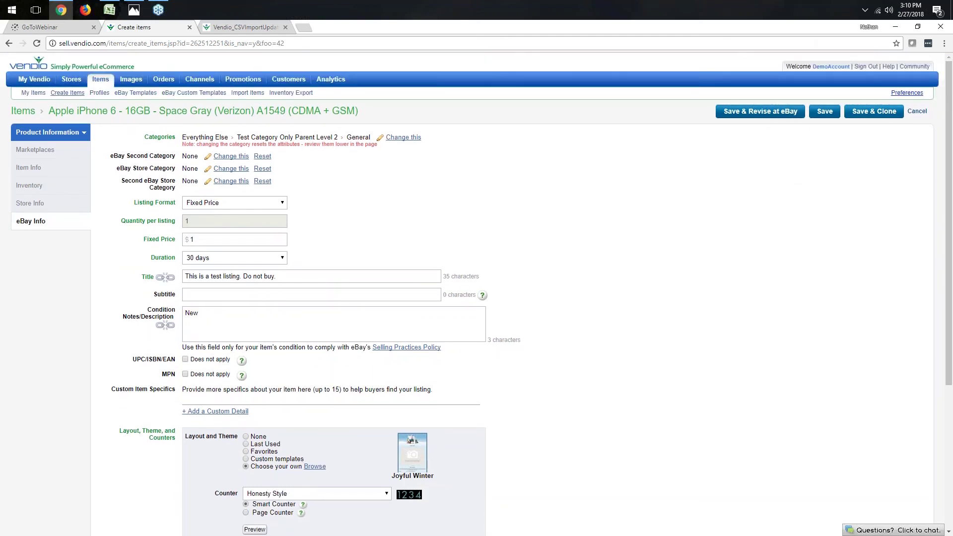